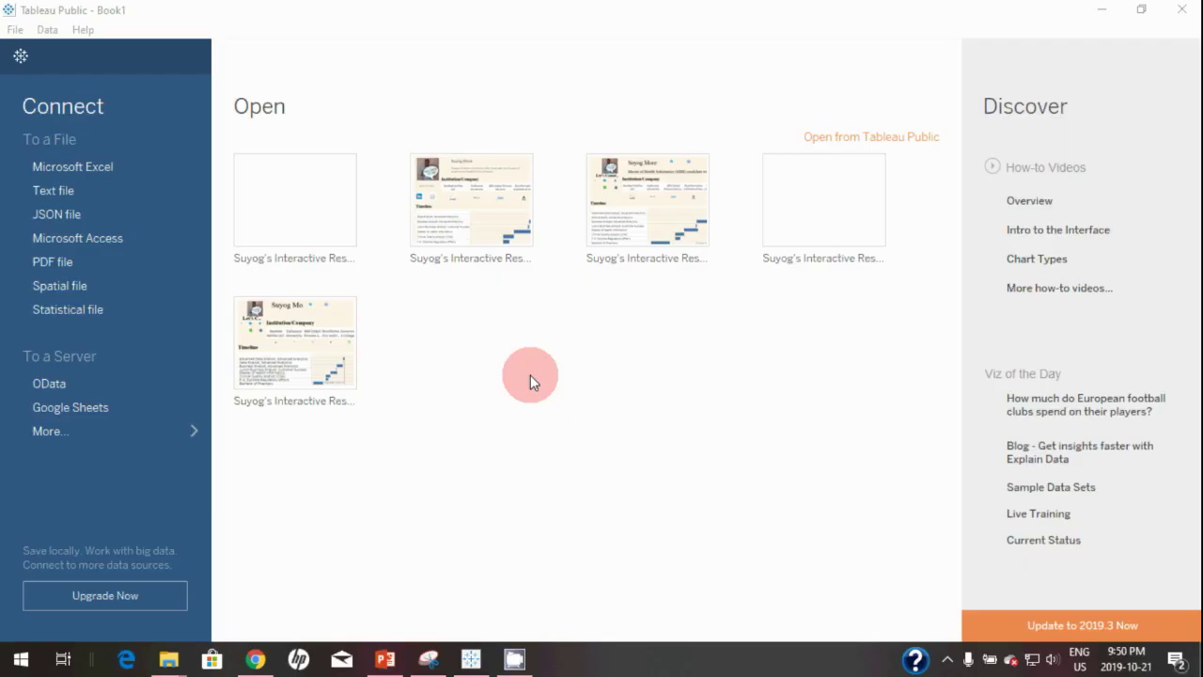
Open the Sample Data Sets resource page from the Tableau Public start page
{"action": "left_click", "coordinate": [763, 448]}
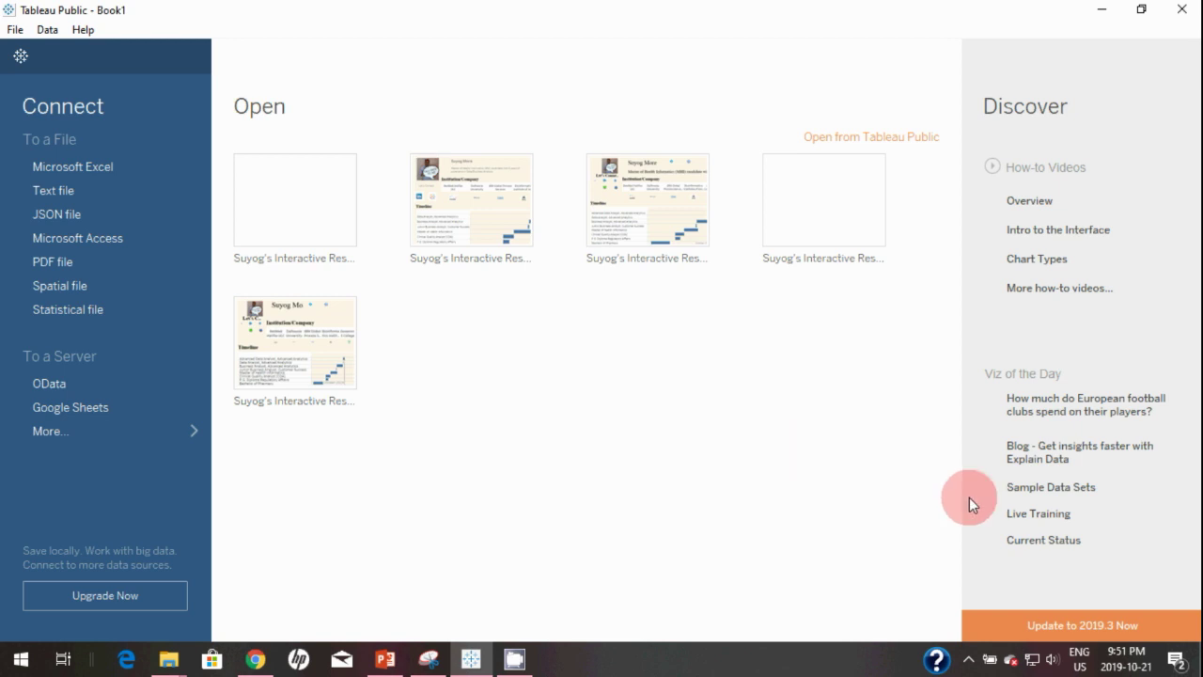
{"action": "left_click", "coordinate": [1046, 489]}
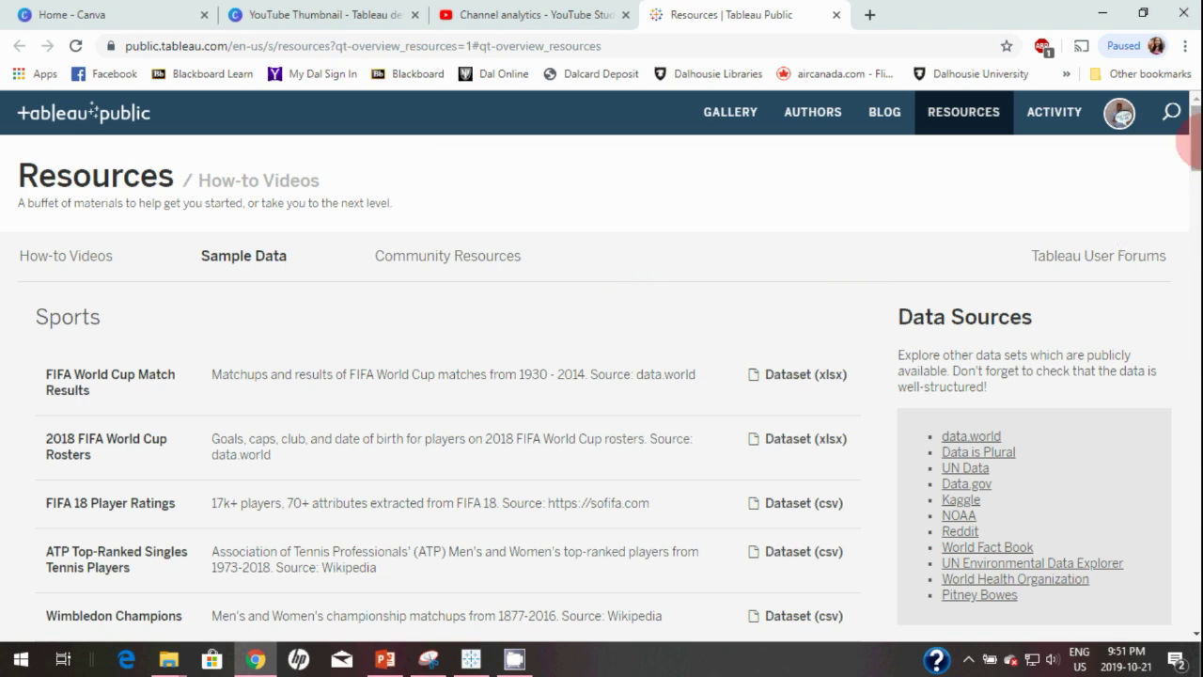
Download the Airbnb Listings in New York City xlsx dataset from the Public Data list
{"action": "left_click_drag", "start_coordinate": [1192, 138], "coordinate": [1194, 214]}
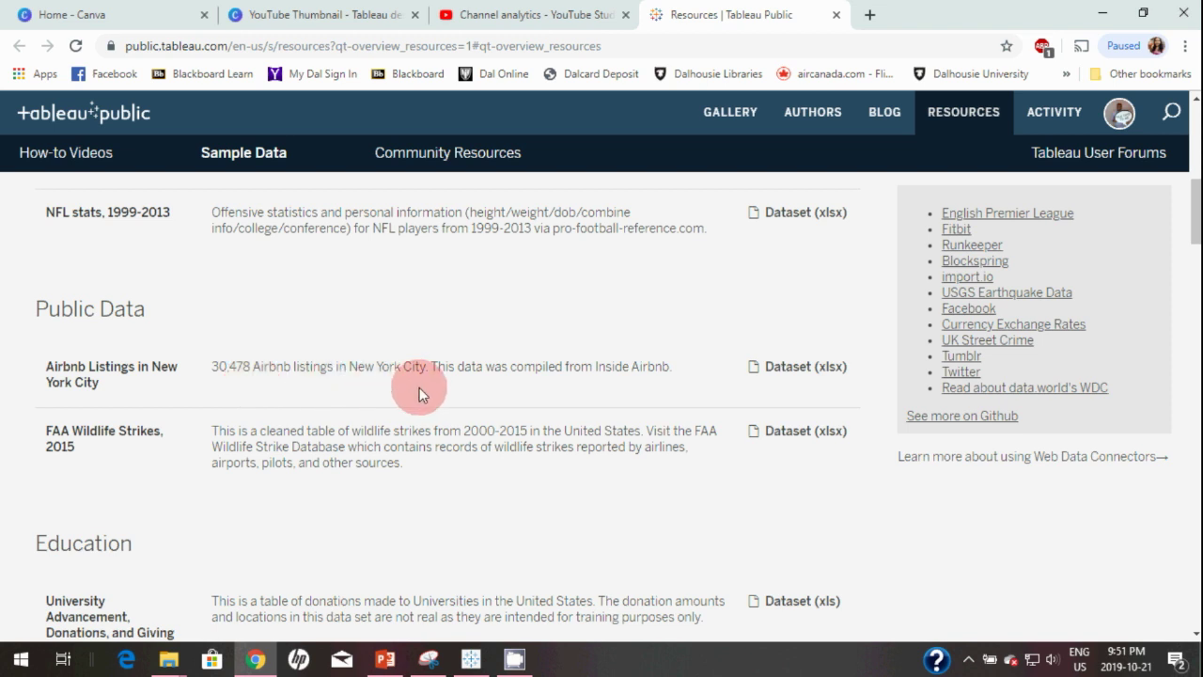
{"action": "left_click", "coordinate": [797, 372]}
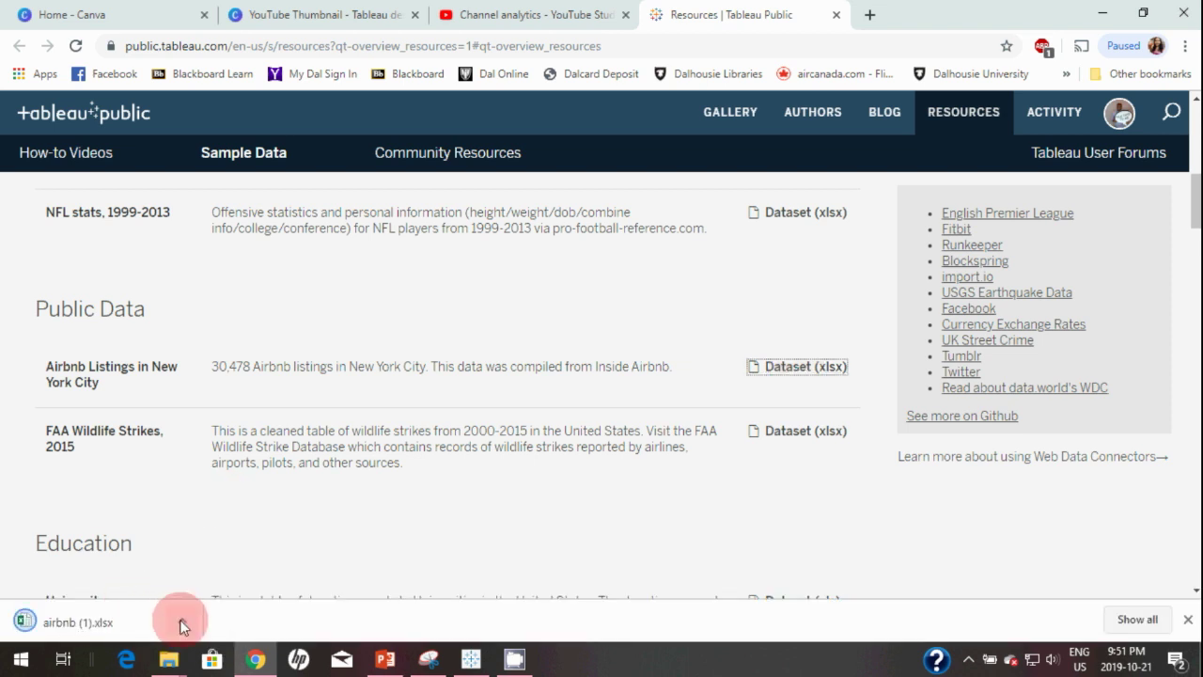
{"action": "left_click", "coordinate": [472, 662]}
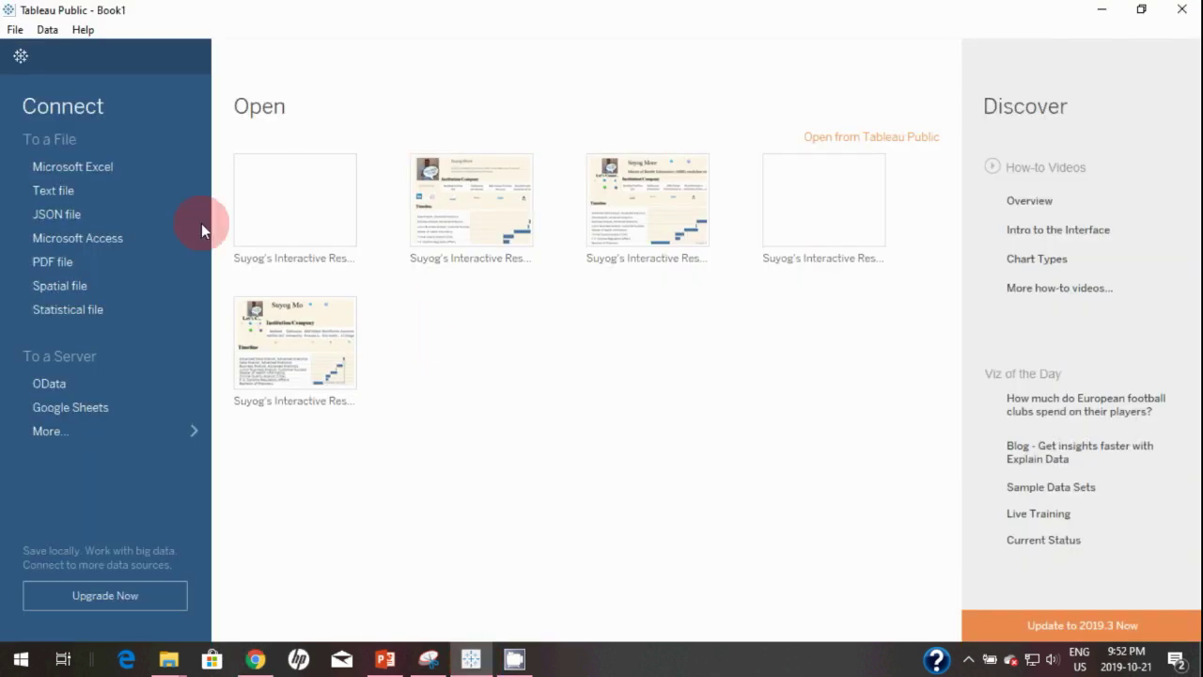
Connect to the downloaded airbnb (1).xlsx Excel workbook from the Downloads folder
{"action": "left_click", "coordinate": [120, 168]}
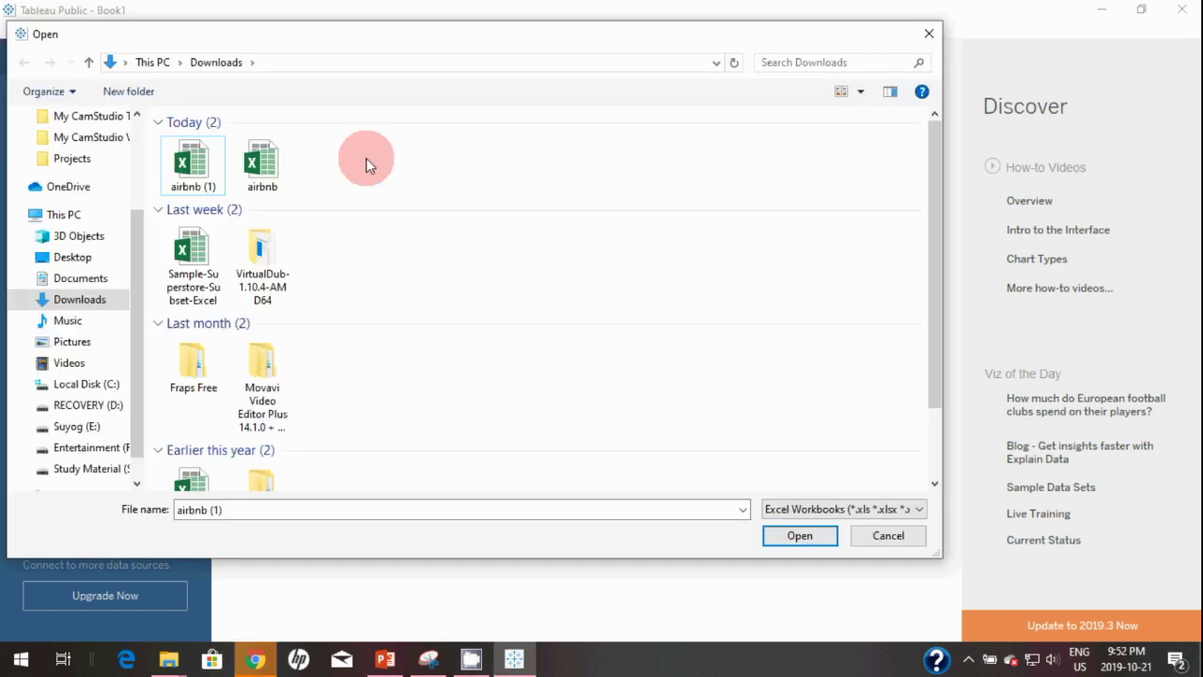
{"action": "left_click", "coordinate": [186, 158]}
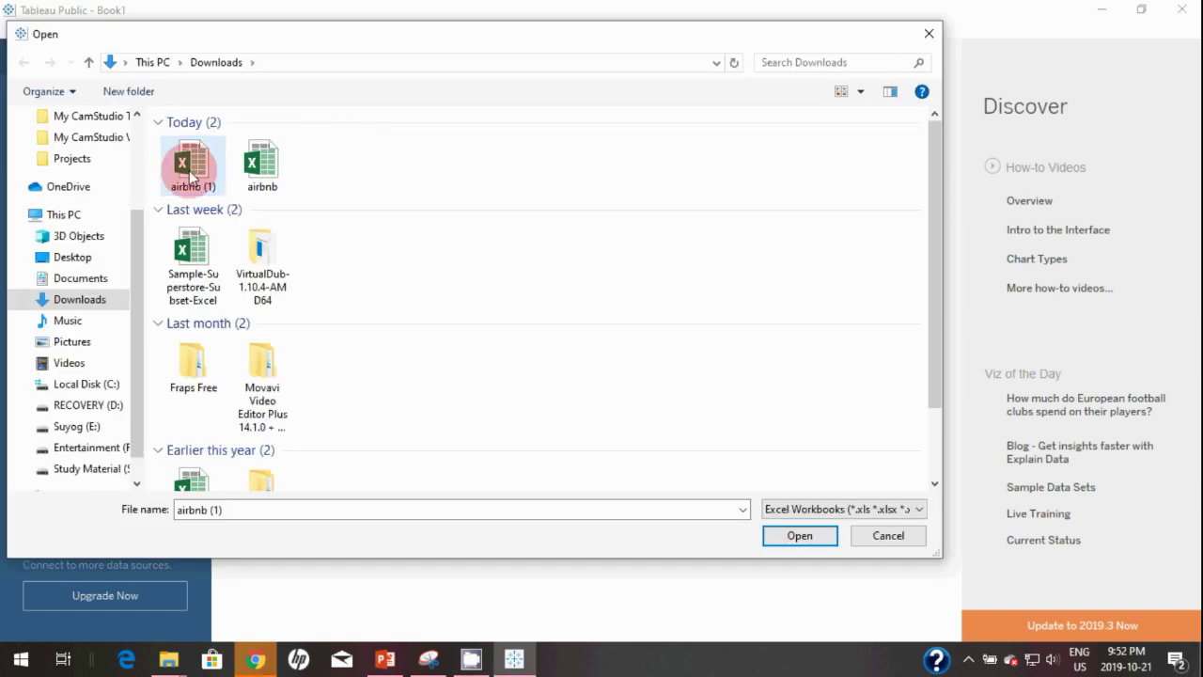
{"action": "left_click", "coordinate": [802, 538]}
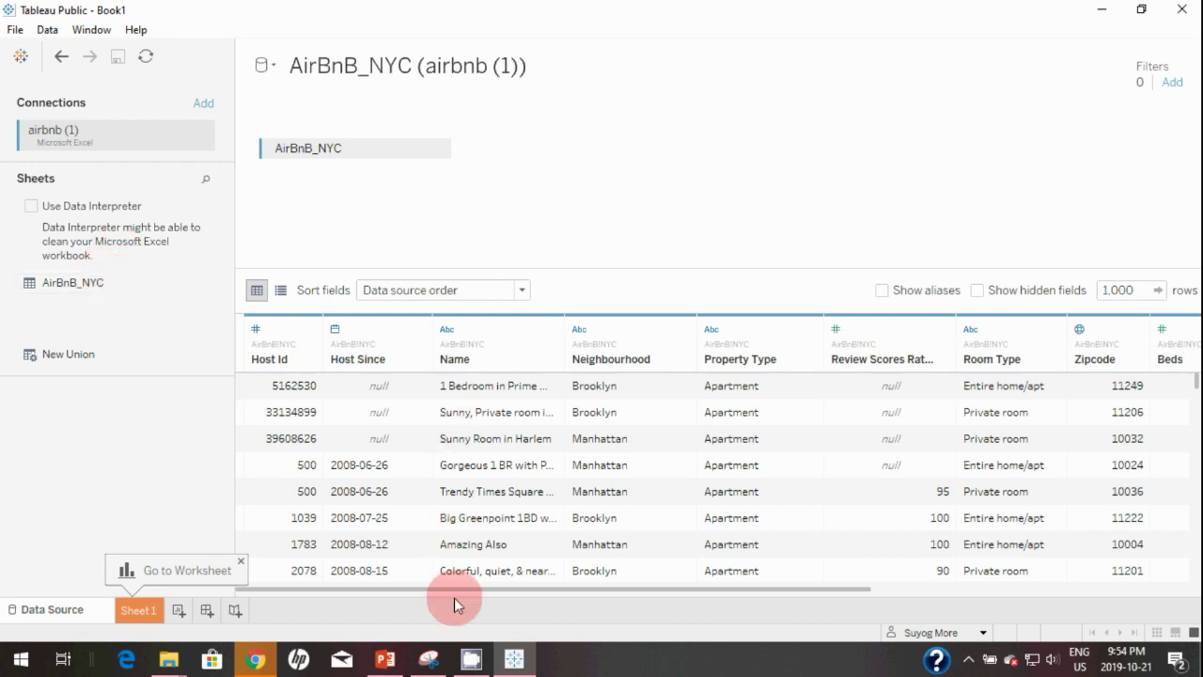
Scroll through the AirBnB_NYC columns in the data grid, then go to Sheet 1
{"action": "left_click_drag", "start_coordinate": [465, 586], "coordinate": [352, 635]}
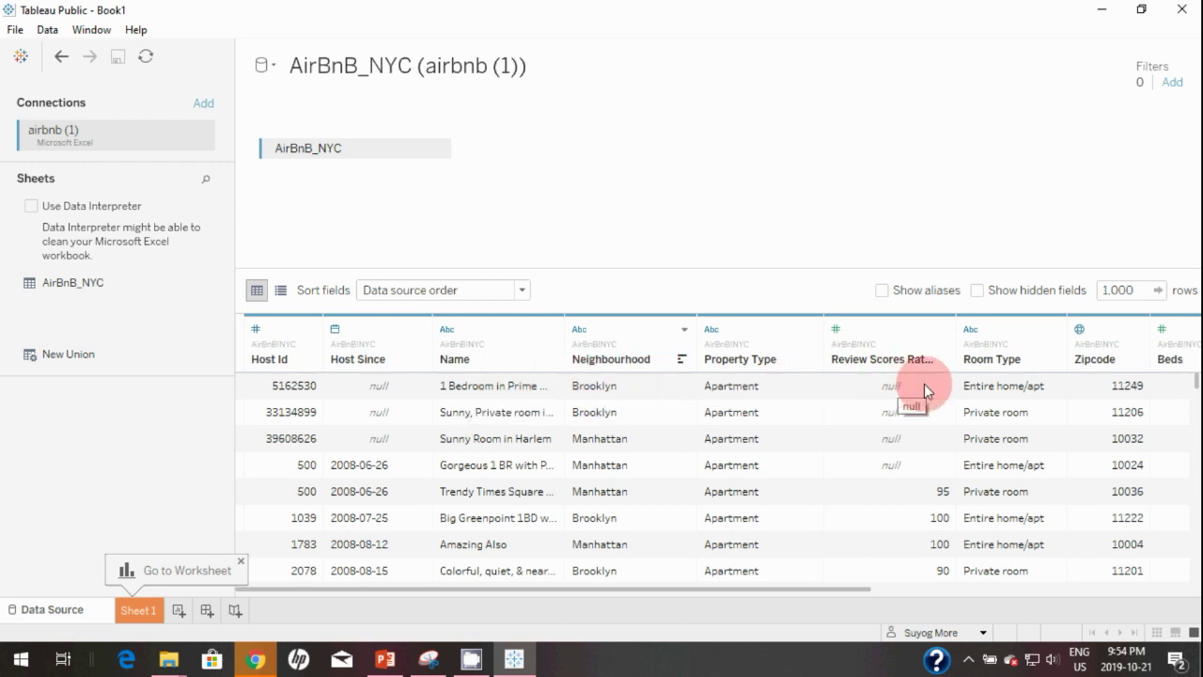
{"action": "left_click_drag", "start_coordinate": [847, 588], "coordinate": [1081, 589]}
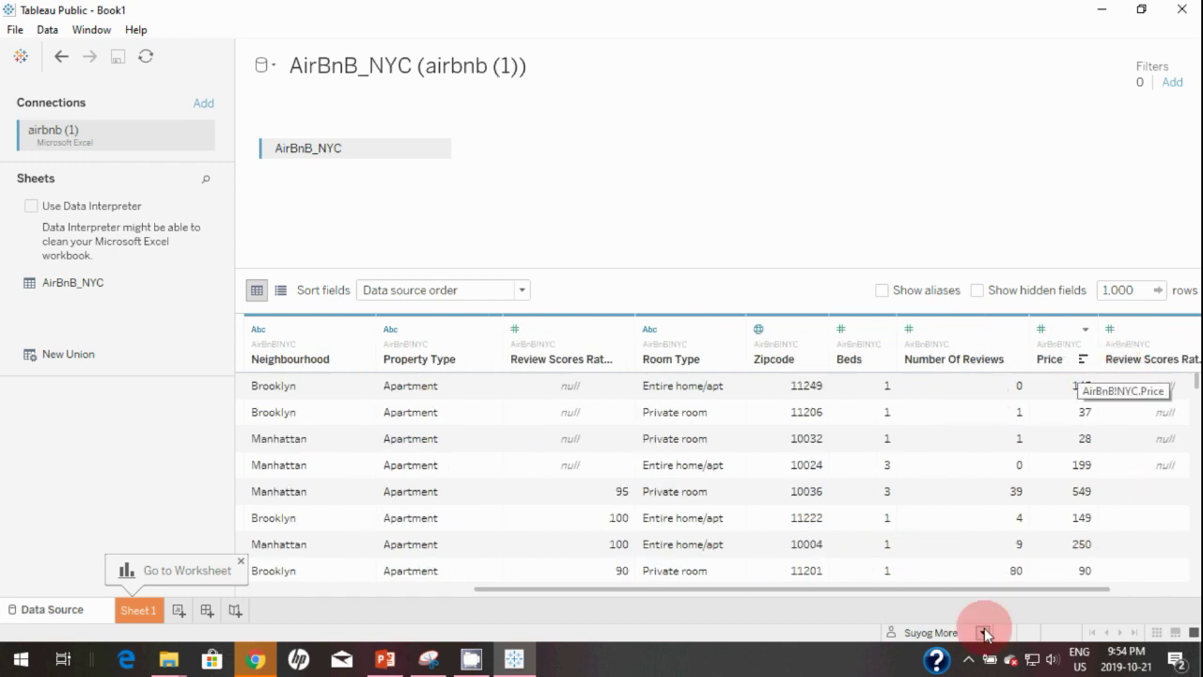
{"action": "left_click_drag", "start_coordinate": [997, 588], "coordinate": [125, 569]}
{"action": "left_click", "coordinate": [139, 613]}
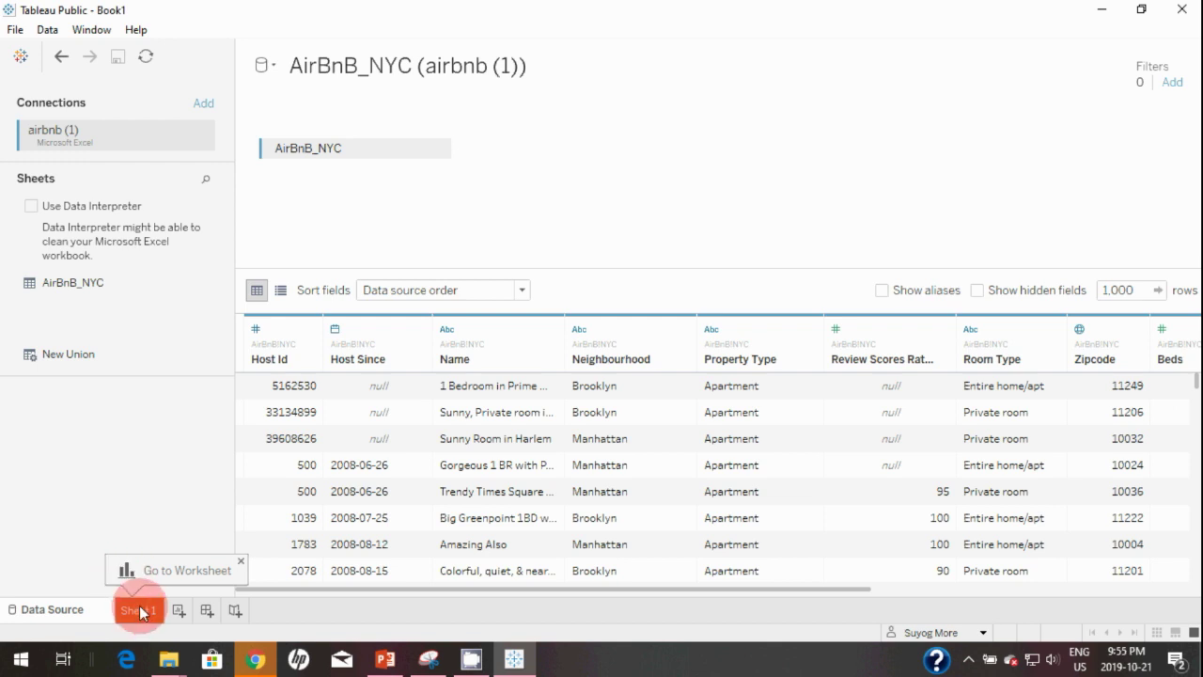
{"action": "left_click", "coordinate": [141, 612]}
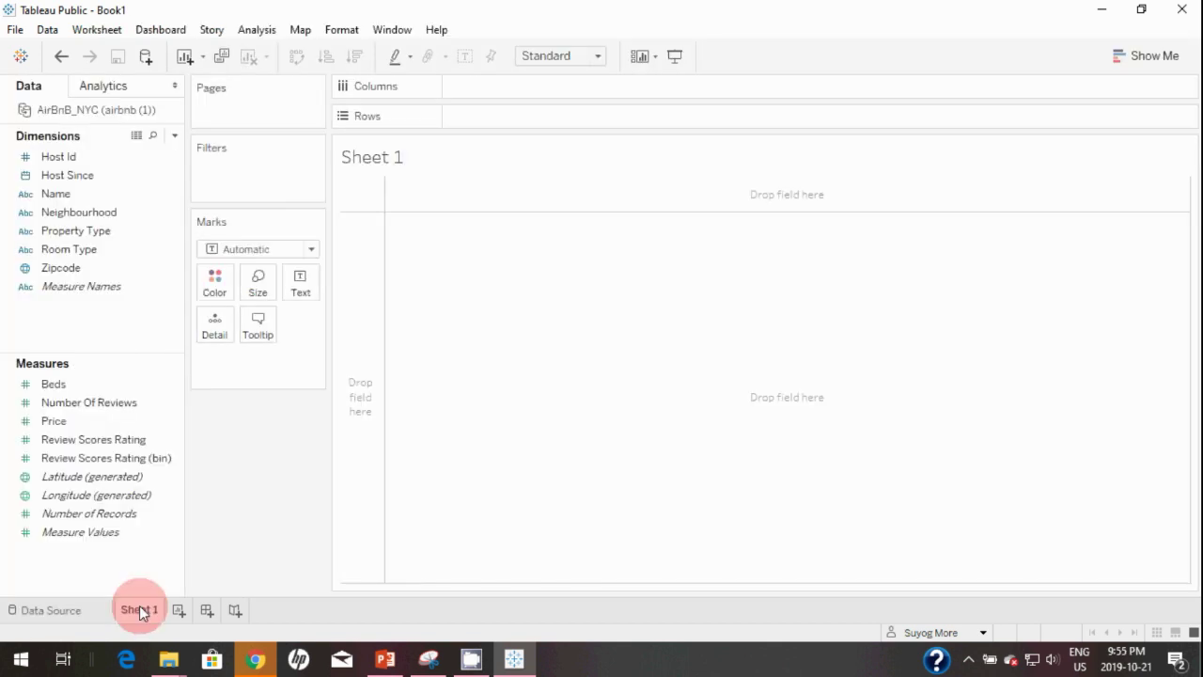
{"action": "left_click", "coordinate": [111, 287]}
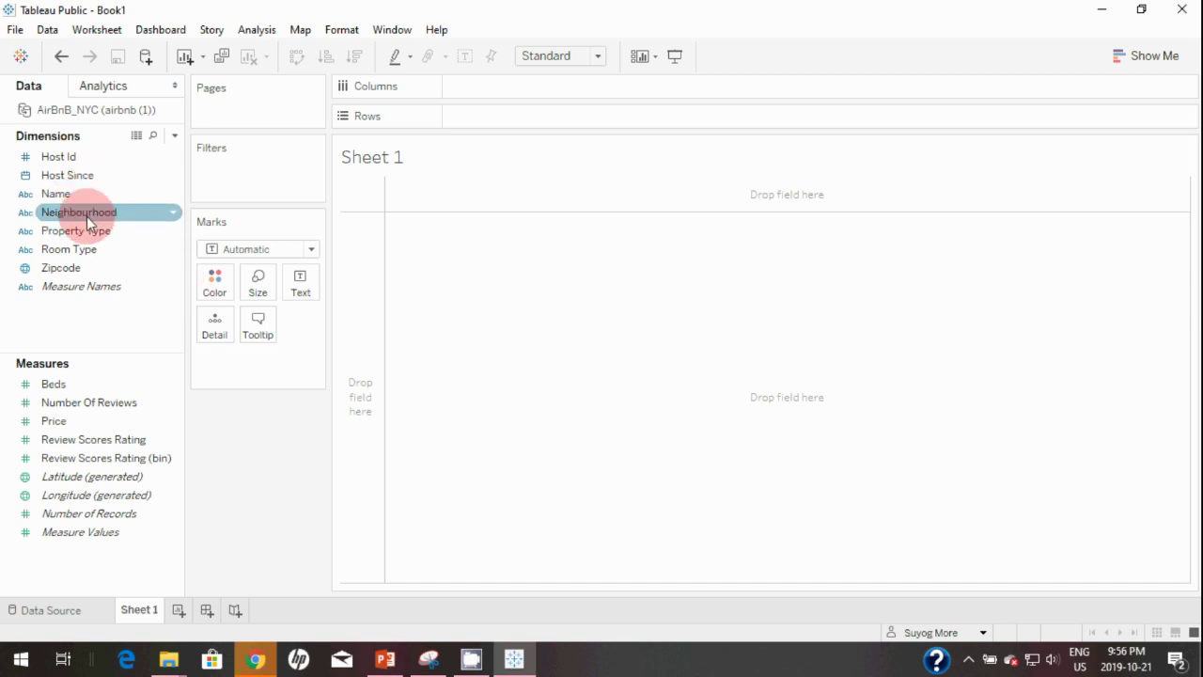
{"action": "left_click_drag", "start_coordinate": [98, 222], "coordinate": [513, 122]}
{"action": "left_click_drag", "start_coordinate": [386, 186], "coordinate": [285, 443]}
{"action": "left_click_drag", "start_coordinate": [53, 383], "coordinate": [473, 91]}
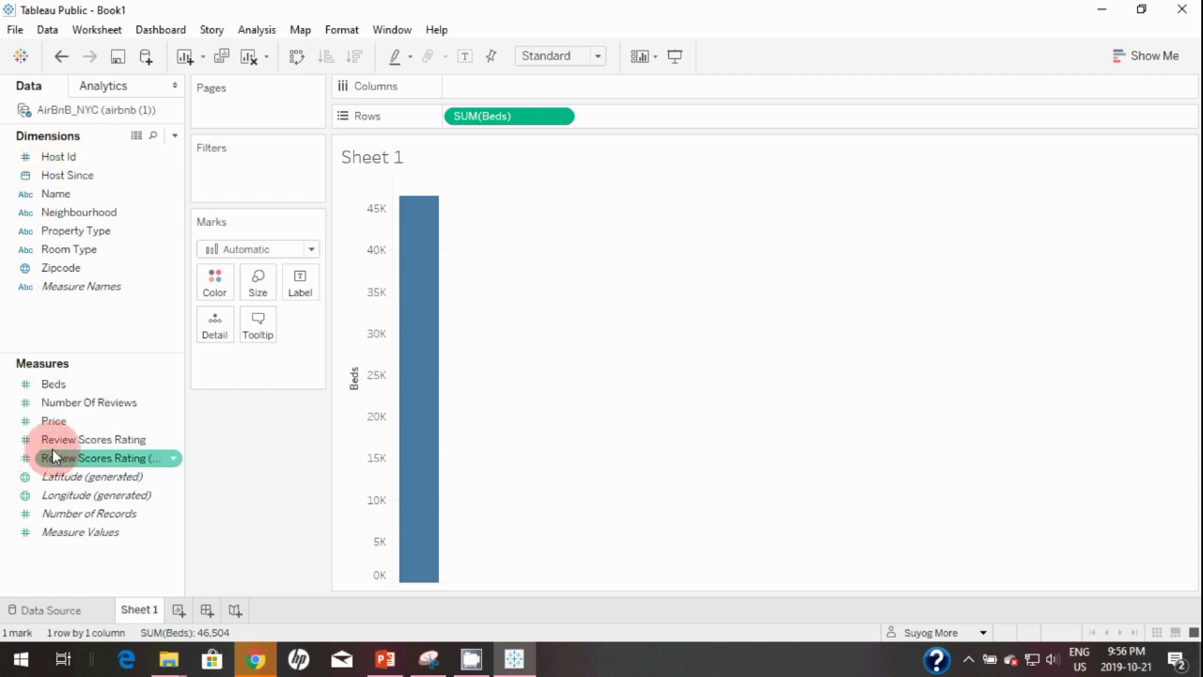
{"action": "left_click_drag", "start_coordinate": [470, 117], "coordinate": [254, 413]}
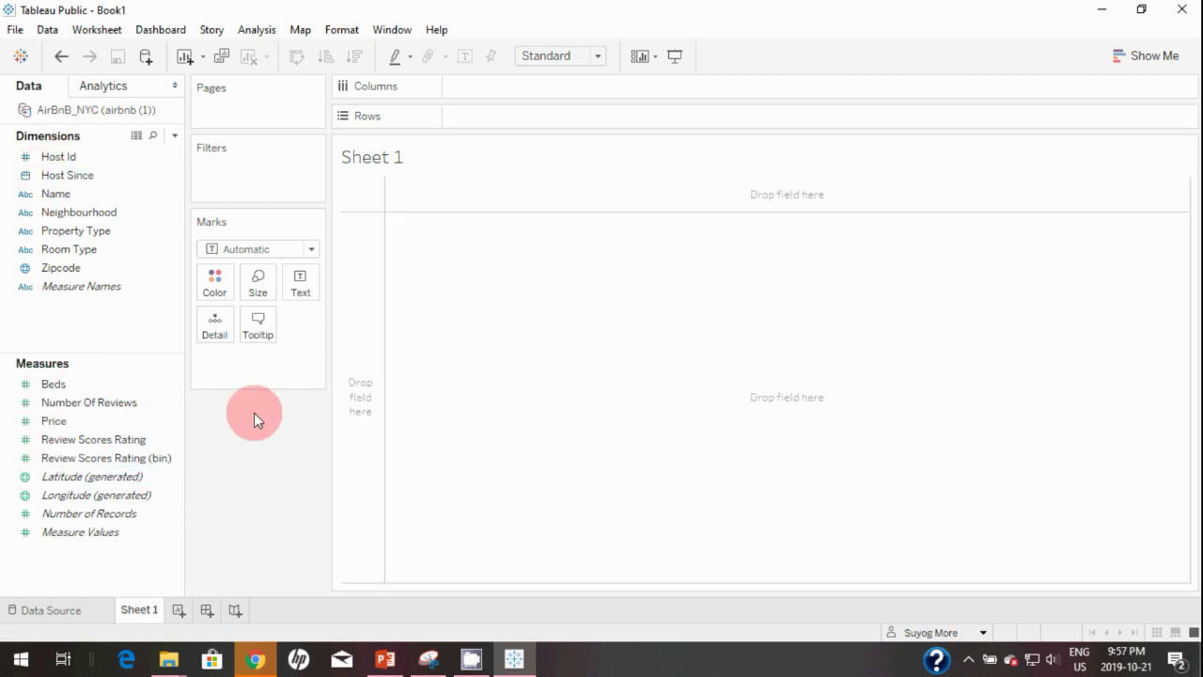
Put Name on Rows with all 29416 members, and drag Neighbourhood to Filters
{"action": "left_click", "coordinate": [102, 286]}
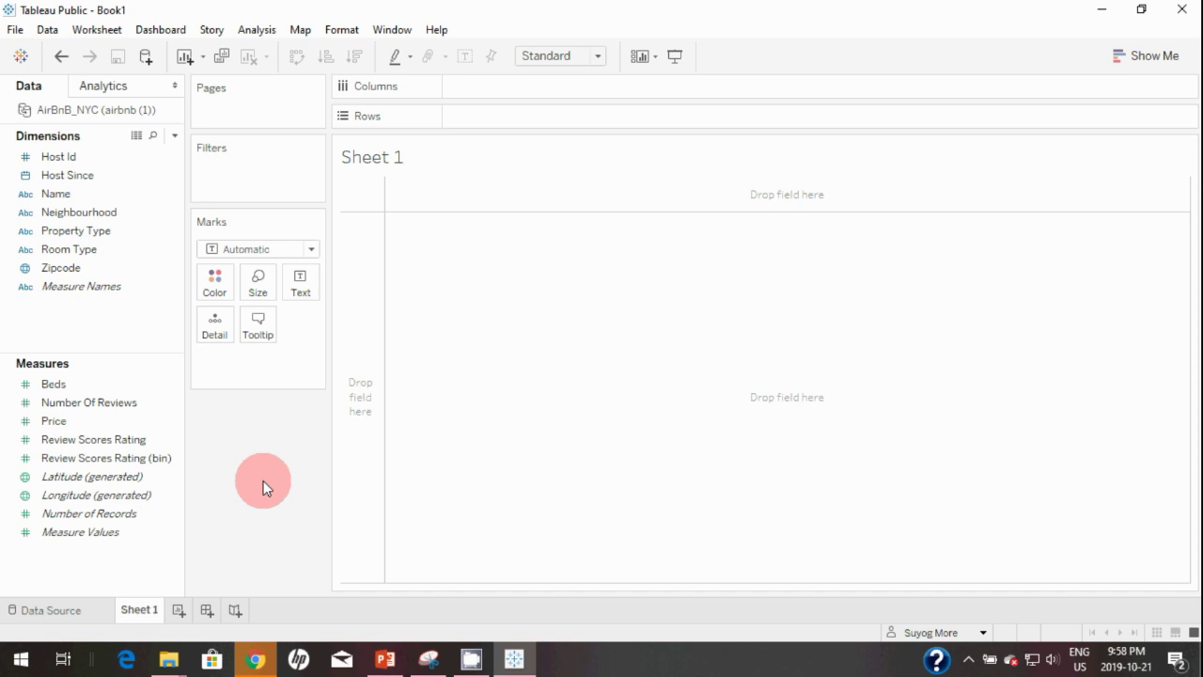
{"action": "left_click", "coordinate": [91, 197]}
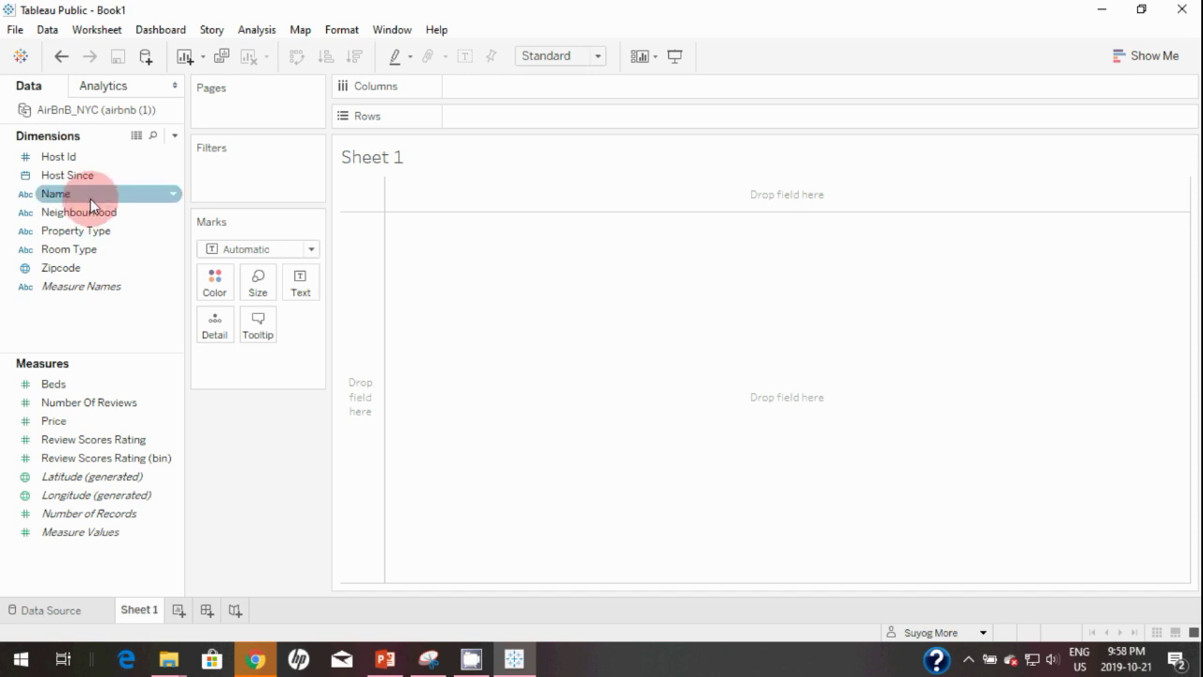
{"action": "left_click_drag", "start_coordinate": [90, 199], "coordinate": [503, 124]}
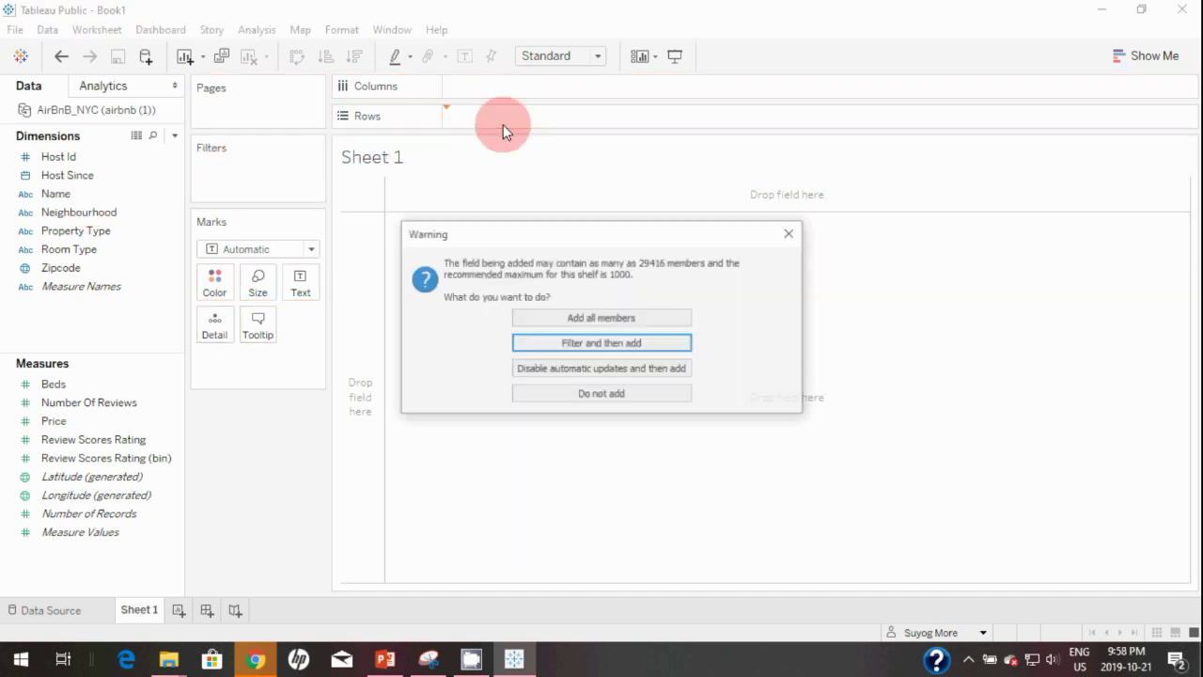
{"action": "left_click", "coordinate": [576, 320]}
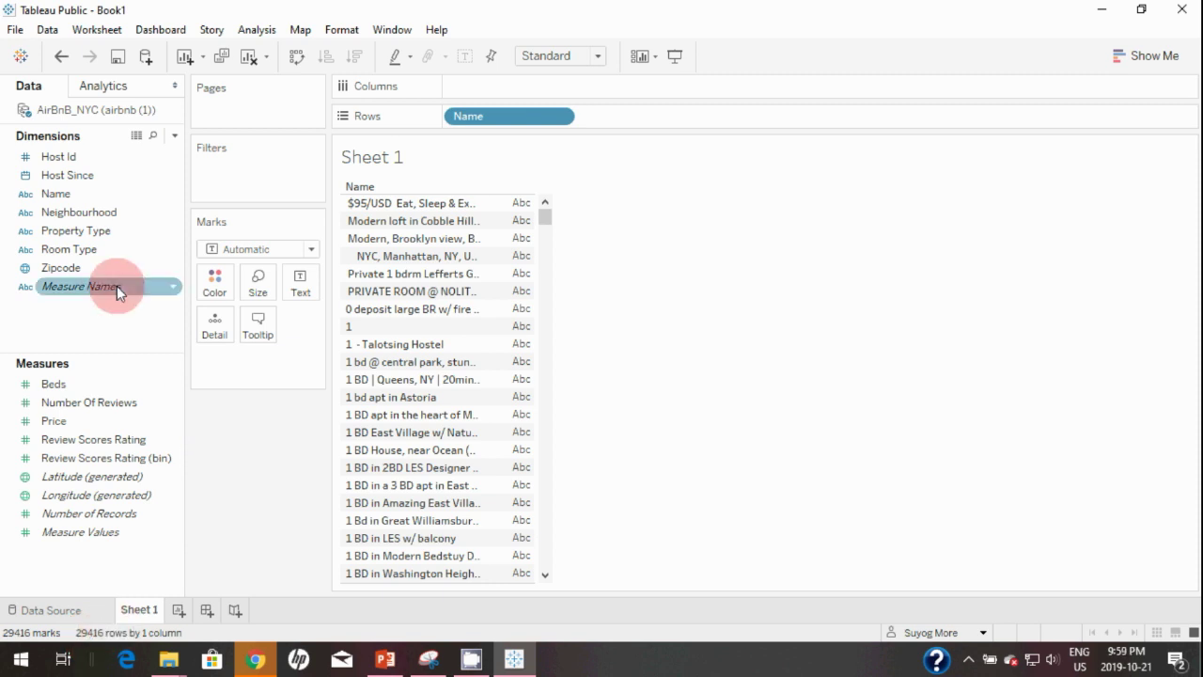
{"action": "left_click", "coordinate": [107, 215]}
{"action": "left_click_drag", "start_coordinate": [107, 214], "coordinate": [274, 169]}
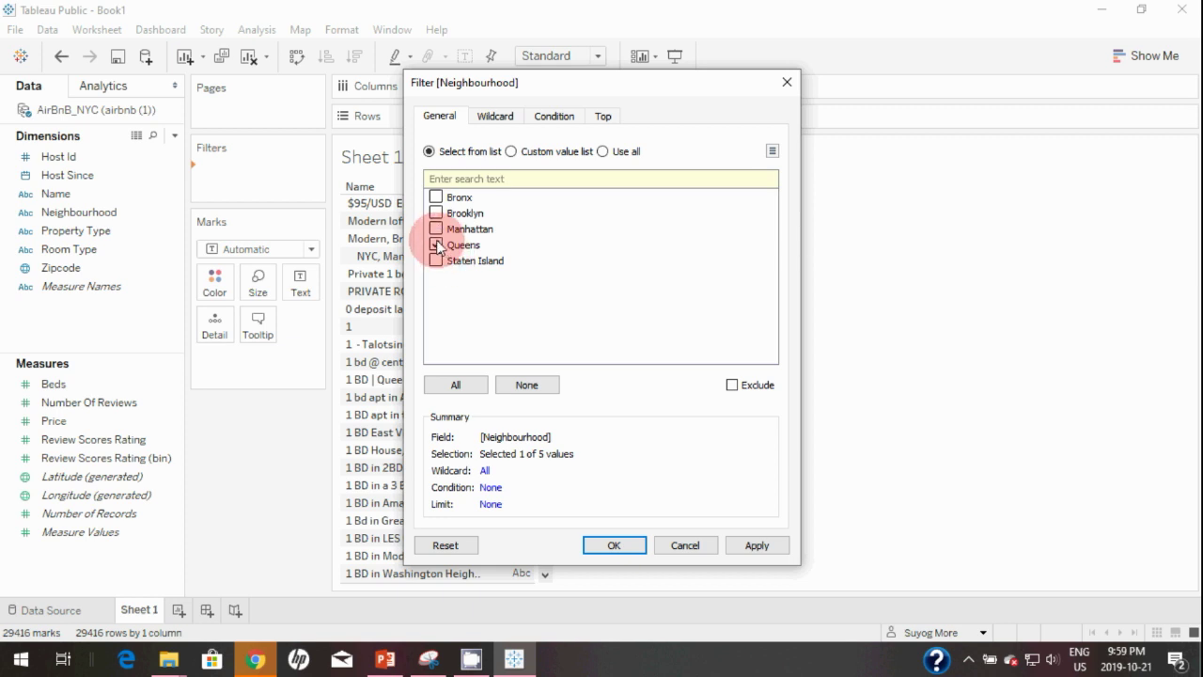
Apply a Queens-only neighbourhood filter, then switch it to exclude Queens
{"action": "left_click", "coordinate": [755, 546]}
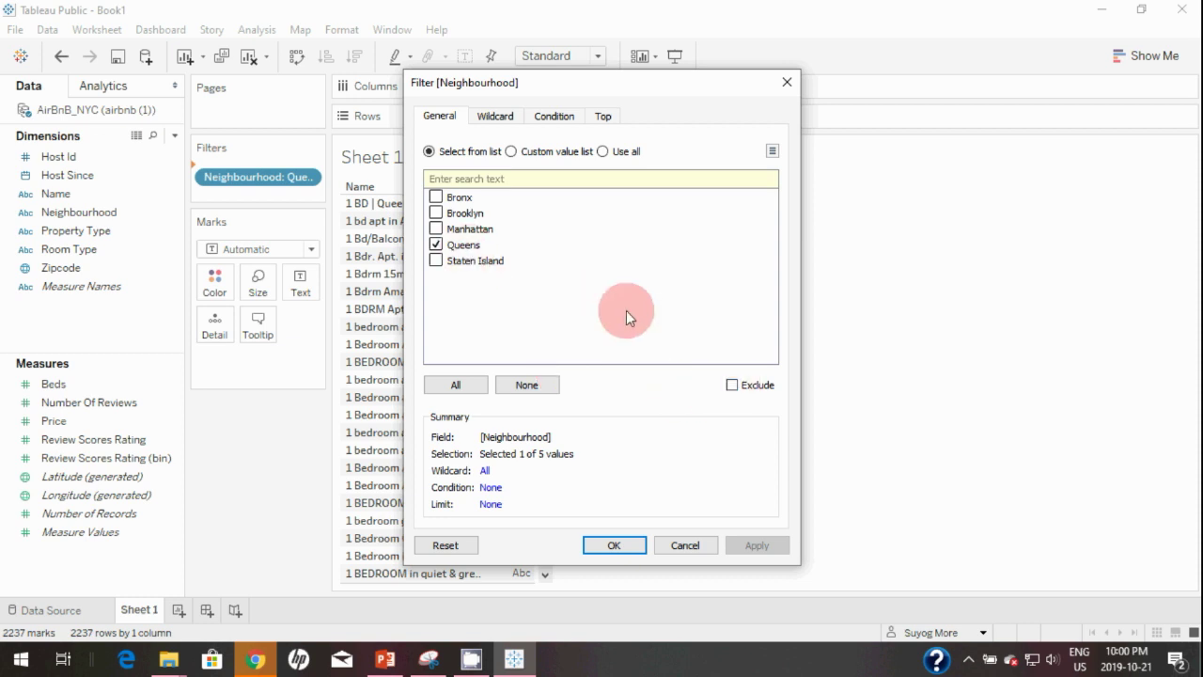
{"action": "left_click", "coordinate": [733, 385]}
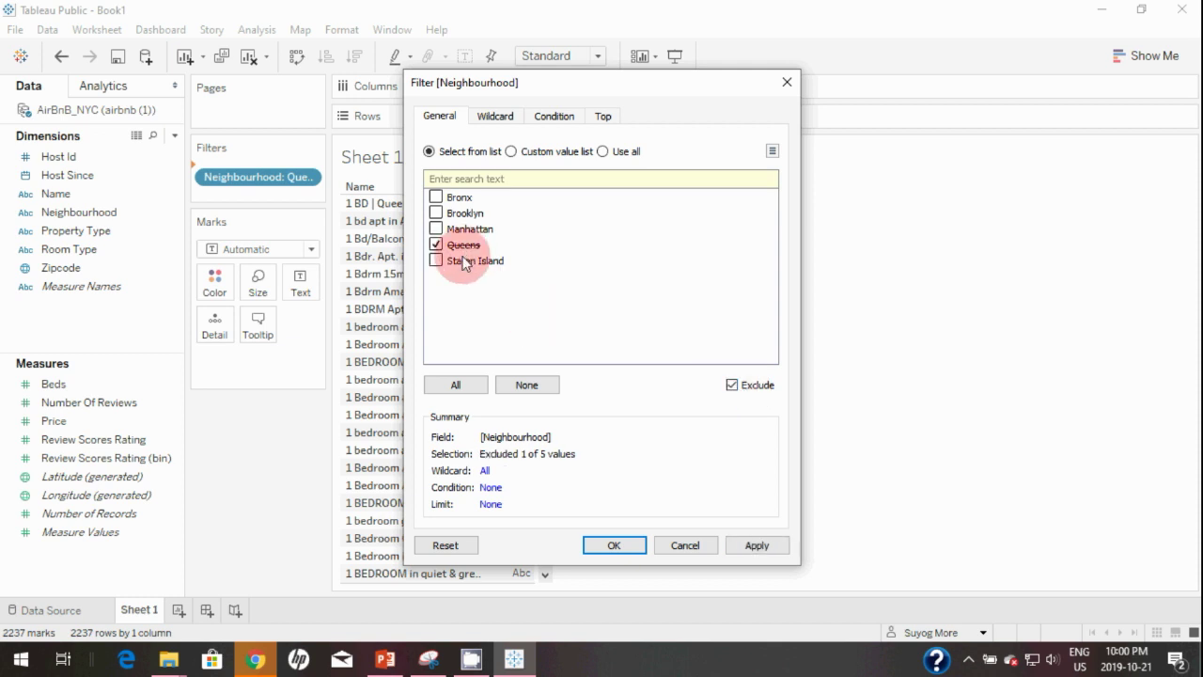
{"action": "left_click", "coordinate": [752, 547]}
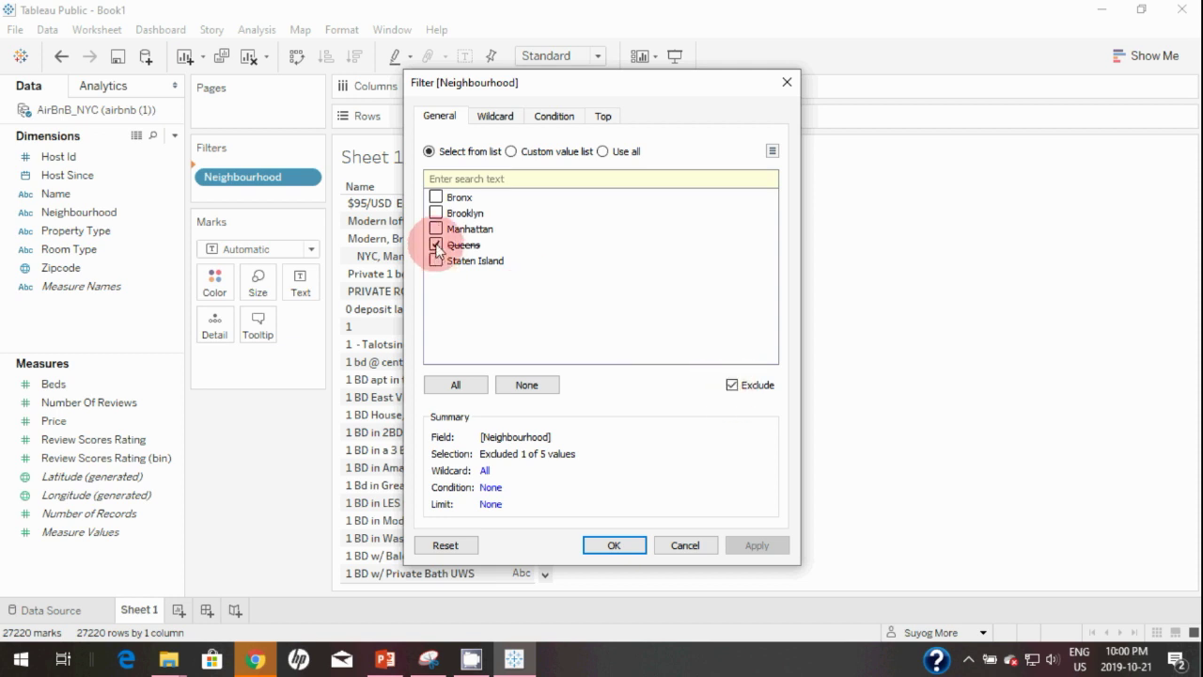
Select all neighbourhoods without Exclude, use all values in a custom list, and start a wildcard match
{"action": "left_click", "coordinate": [449, 384]}
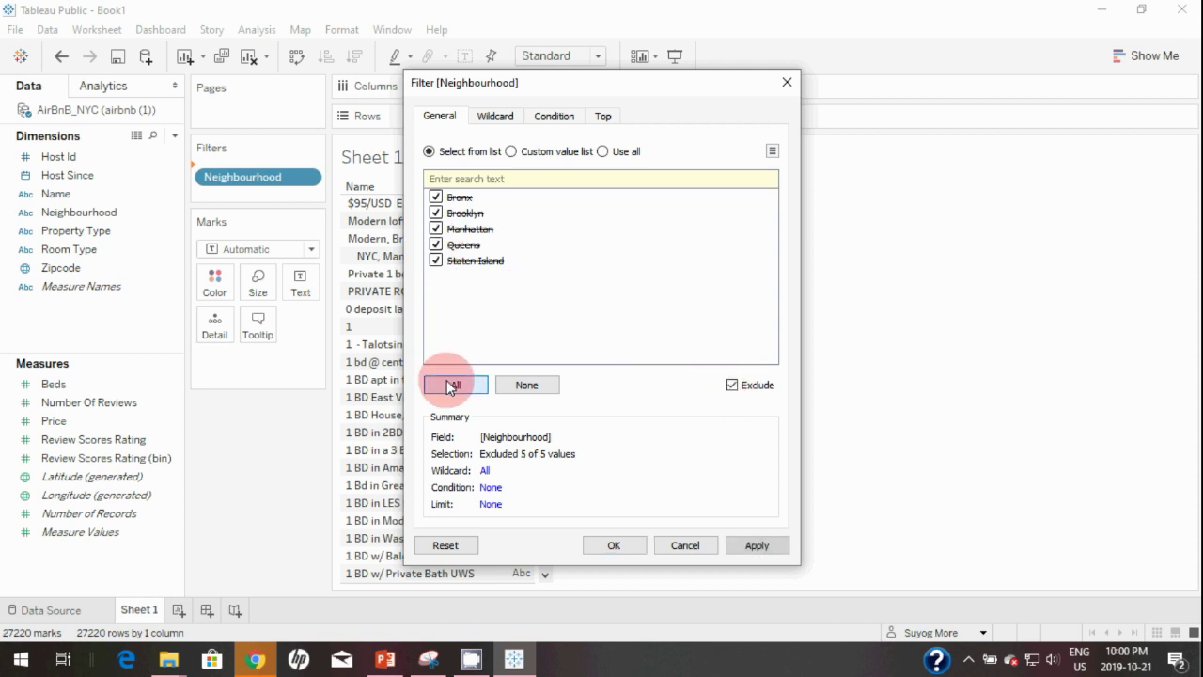
{"action": "left_click", "coordinate": [732, 385]}
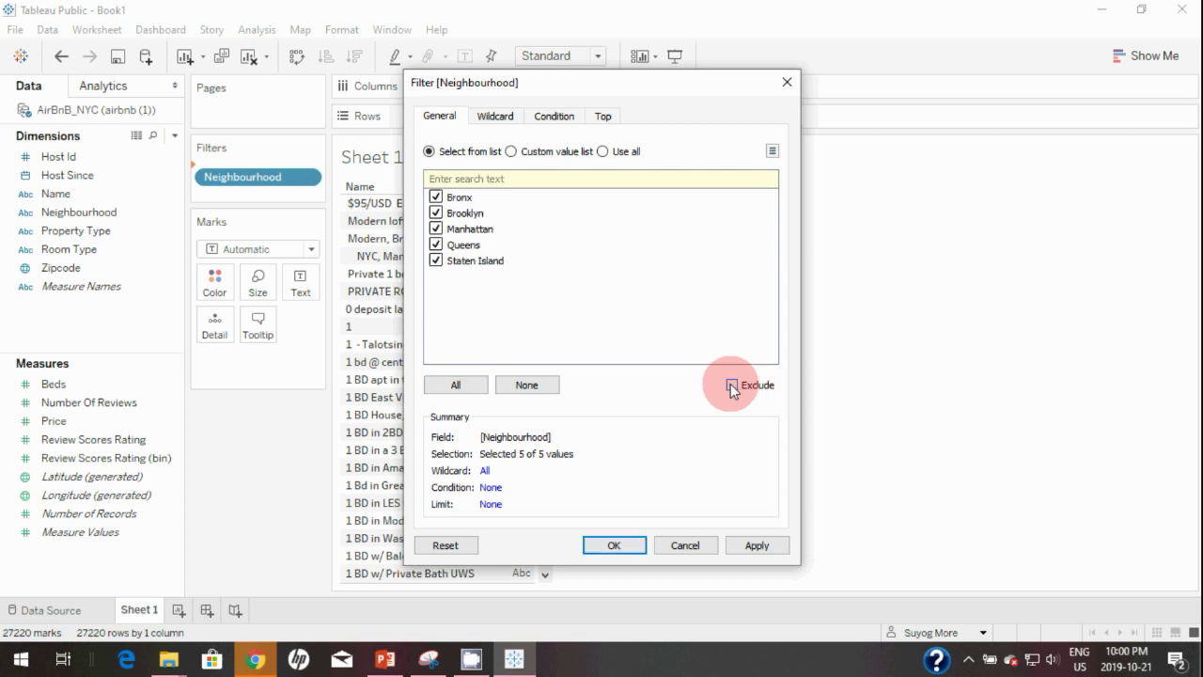
{"action": "left_click", "coordinate": [515, 152]}
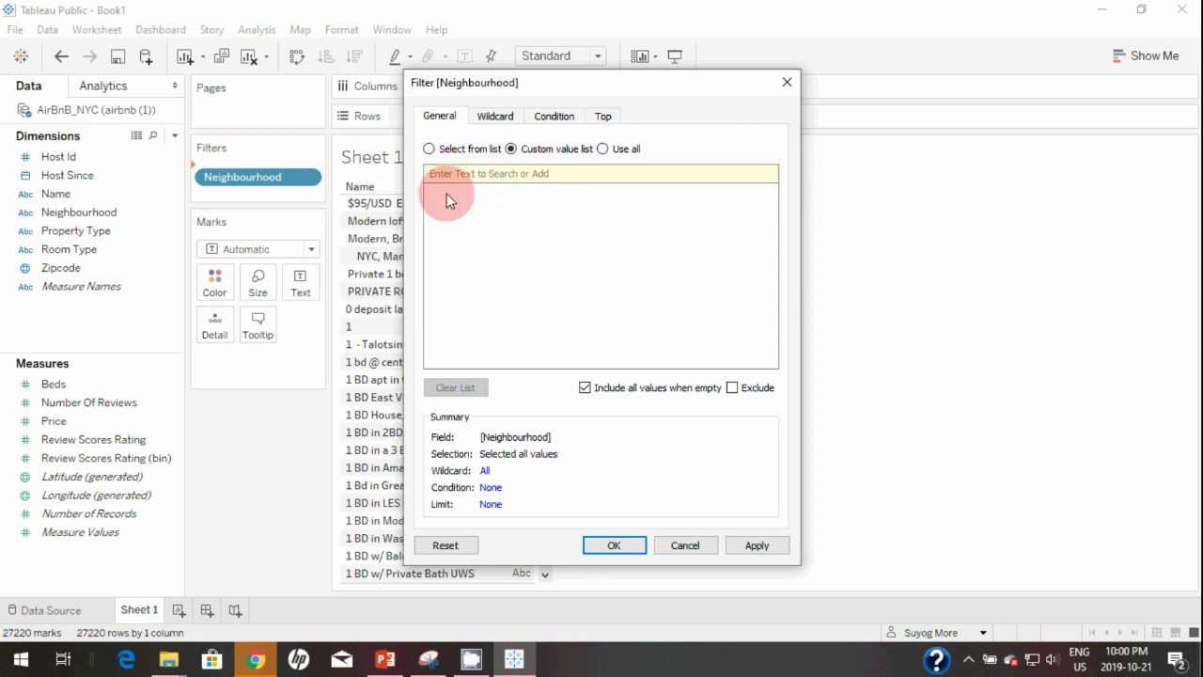
{"action": "left_click", "coordinate": [603, 149]}
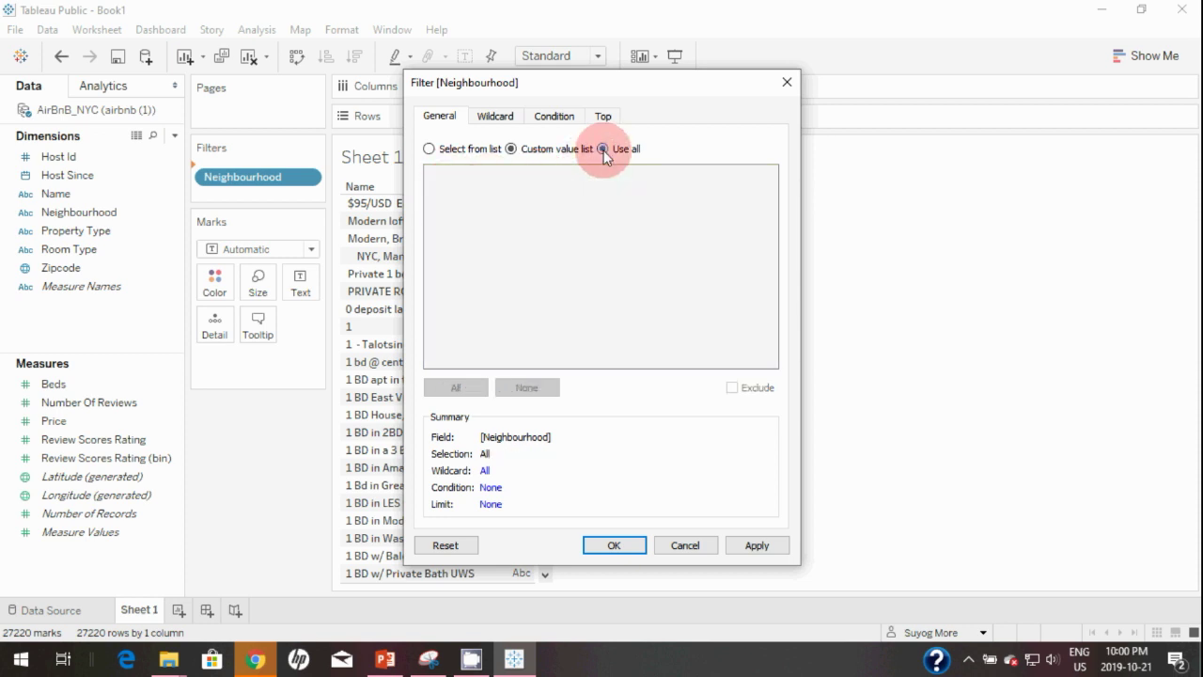
{"action": "left_click", "coordinate": [496, 115]}
{"action": "left_click", "coordinate": [503, 161]}
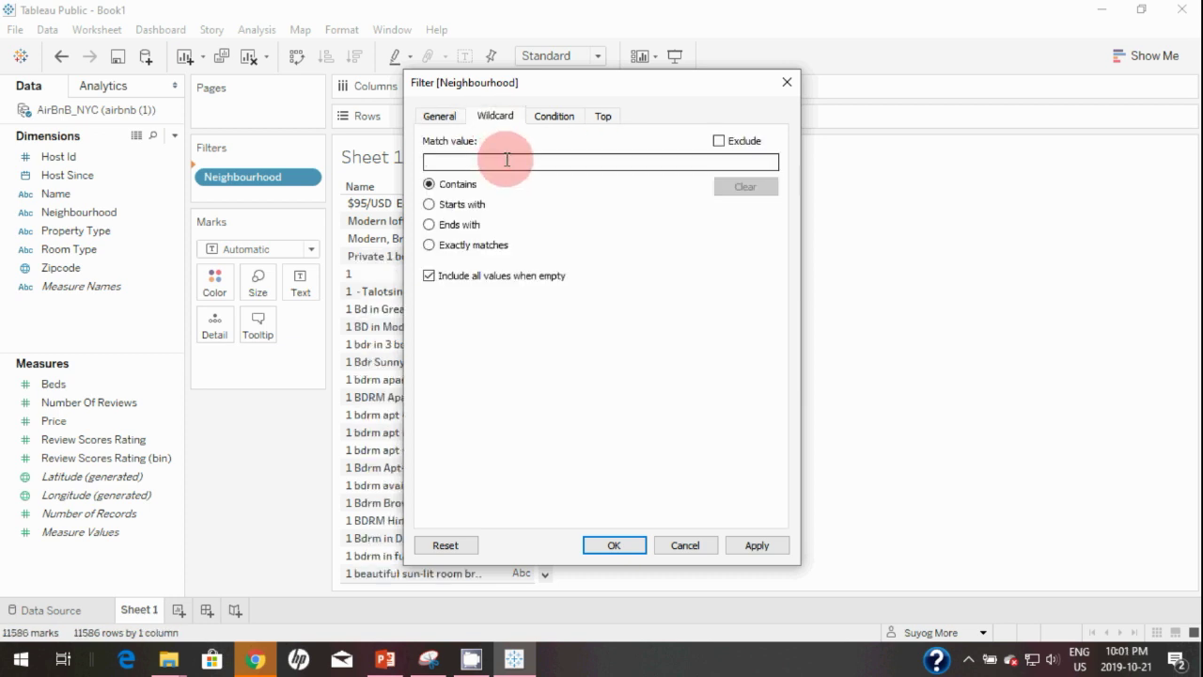
Enter 'B' as a Starts with wildcard match and check the General summary
{"action": "type", "text": "B"}
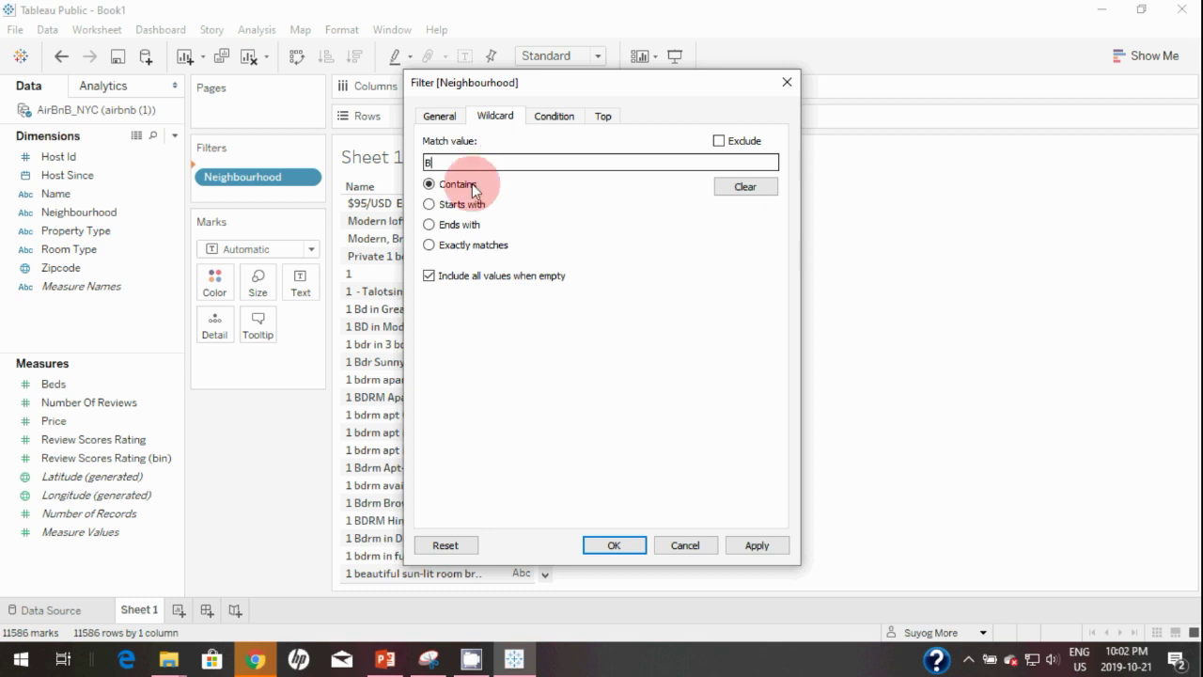
{"action": "left_click", "coordinate": [430, 205]}
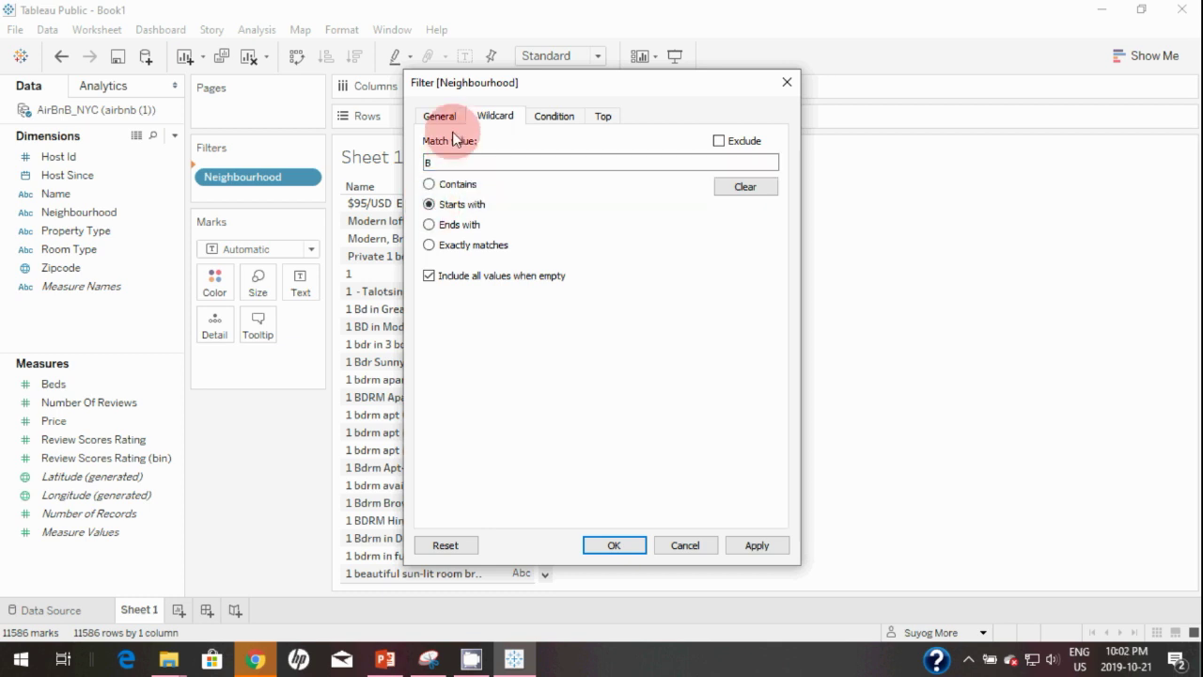
{"action": "left_click", "coordinate": [429, 163]}
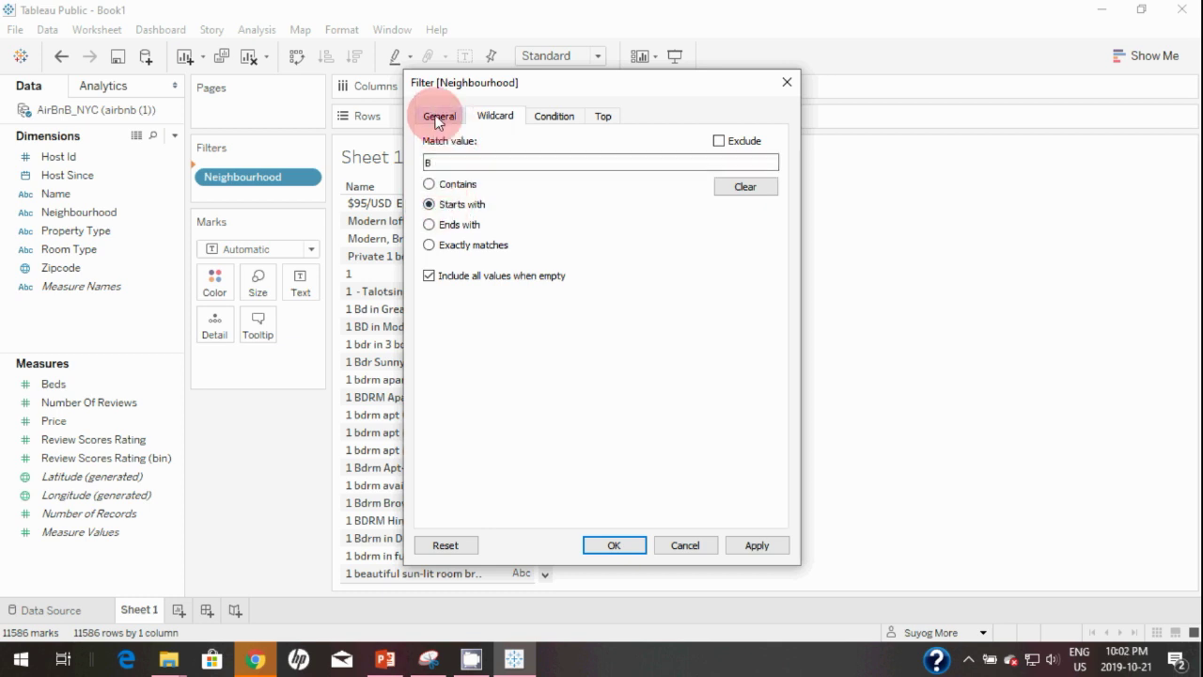
{"action": "left_click", "coordinate": [438, 117]}
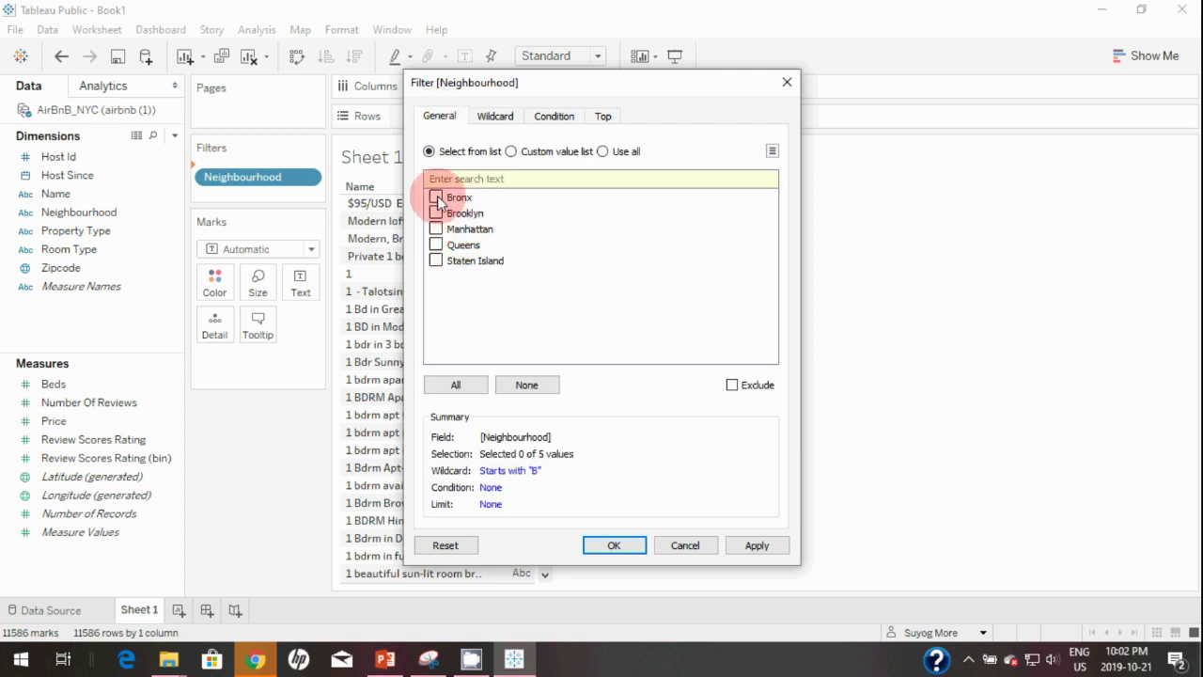
Try the Ends with and Exactly matches wildcard options, then reset the wildcard settings
{"action": "key", "text": "ctrl+Tab"}
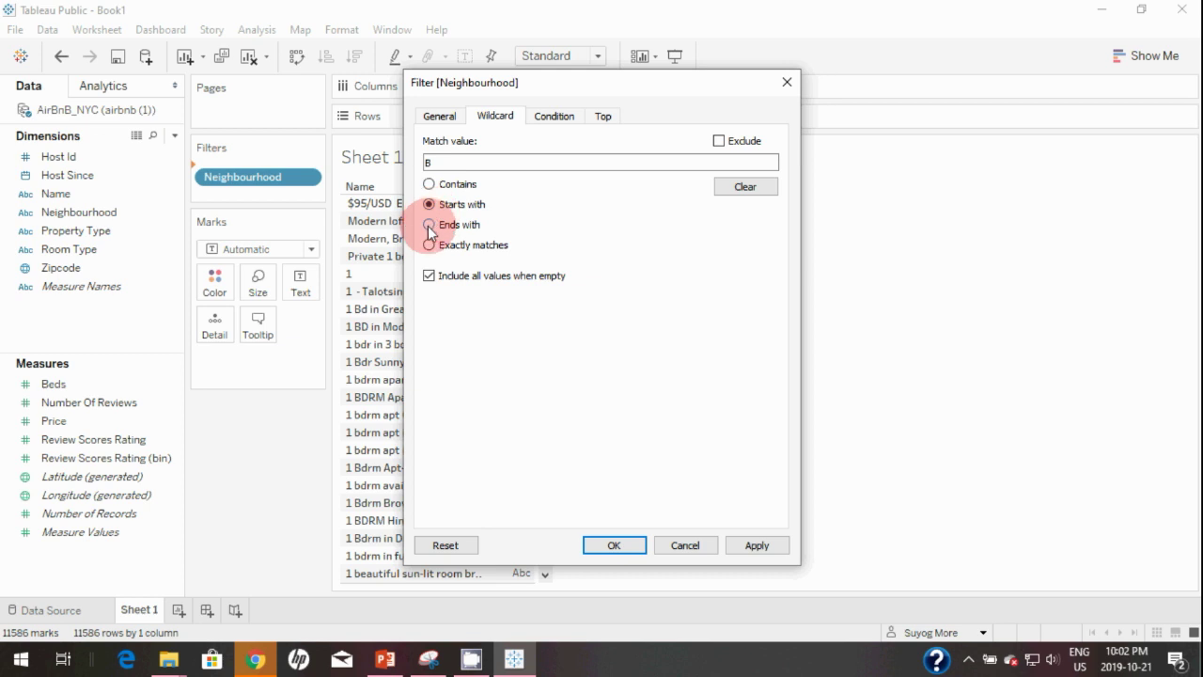
{"action": "left_click", "coordinate": [430, 227]}
{"action": "left_click", "coordinate": [431, 246]}
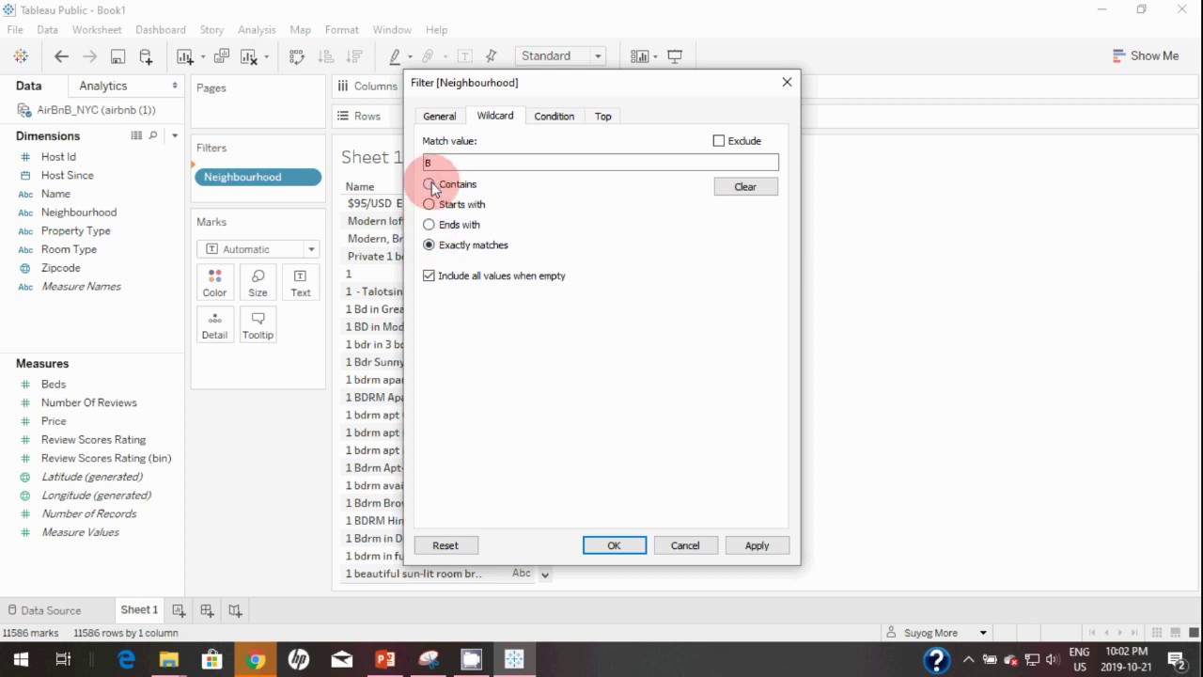
{"action": "left_click", "coordinate": [444, 546]}
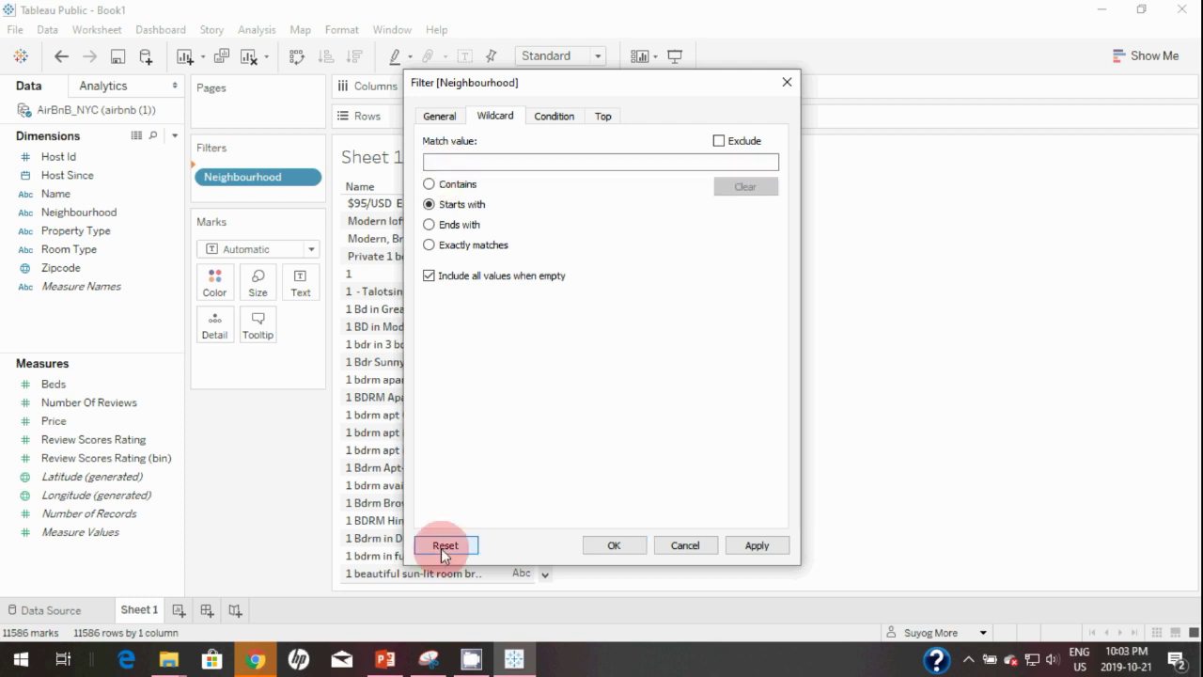
{"action": "left_click", "coordinate": [552, 117]}
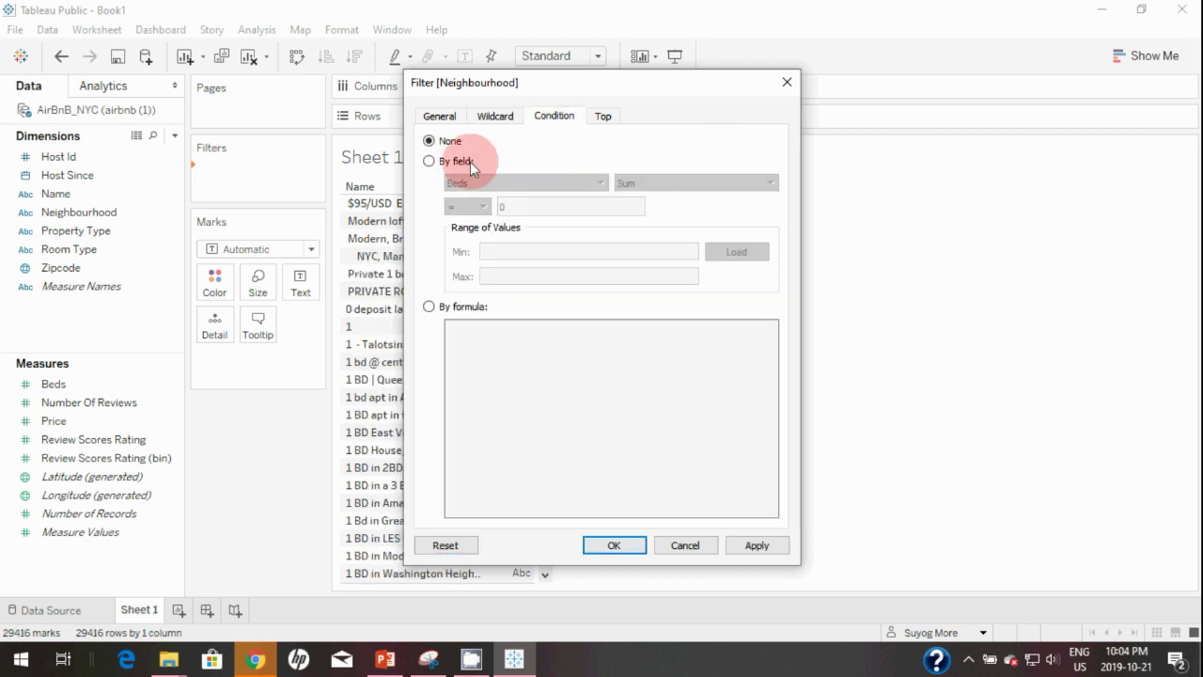
Set the Neighbourhood condition by field to Average of Price greater than 100
{"action": "left_click", "coordinate": [428, 162]}
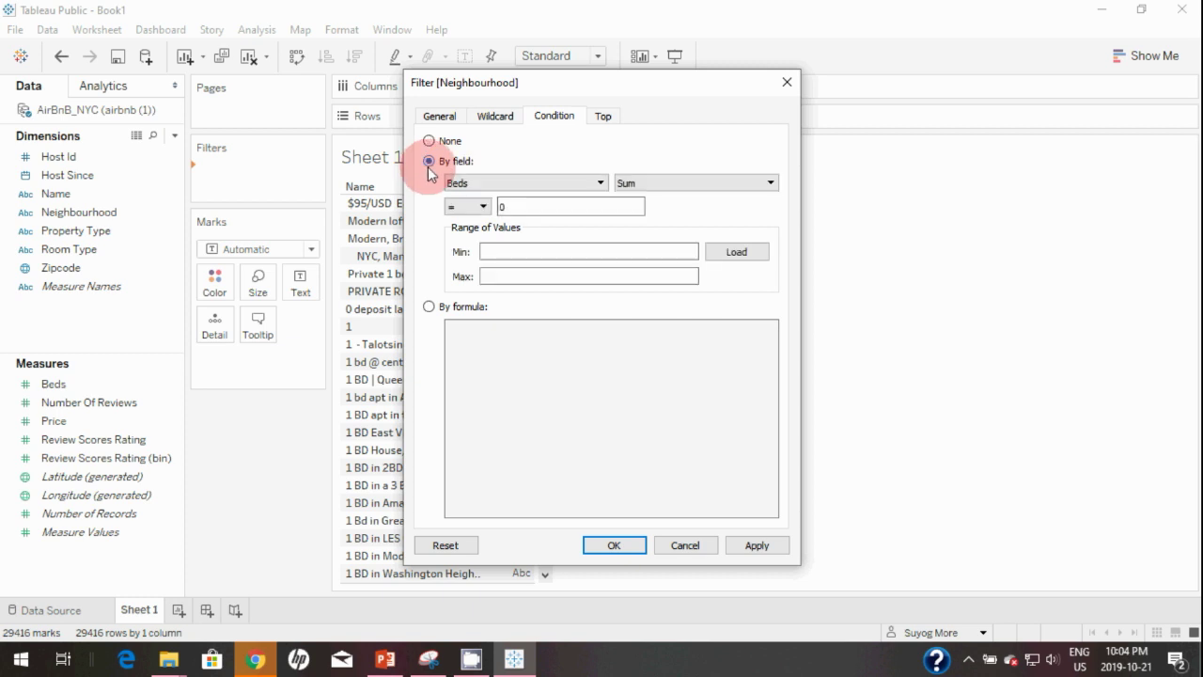
{"action": "left_click", "coordinate": [598, 182]}
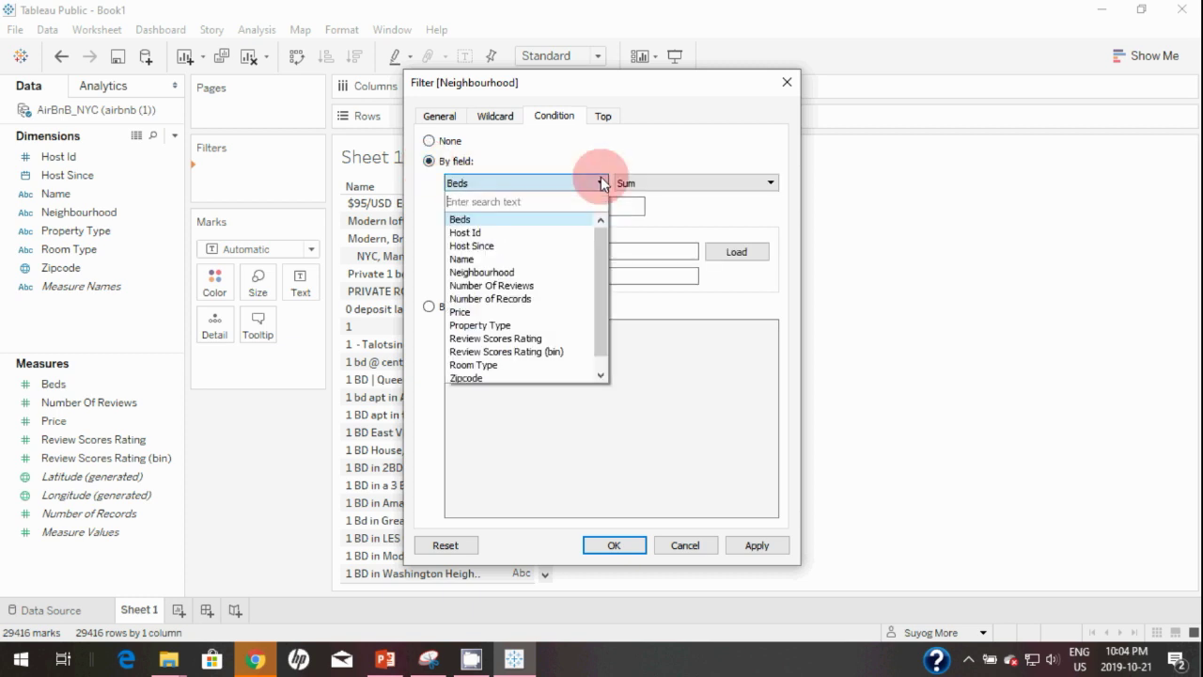
{"action": "left_click", "coordinate": [481, 314]}
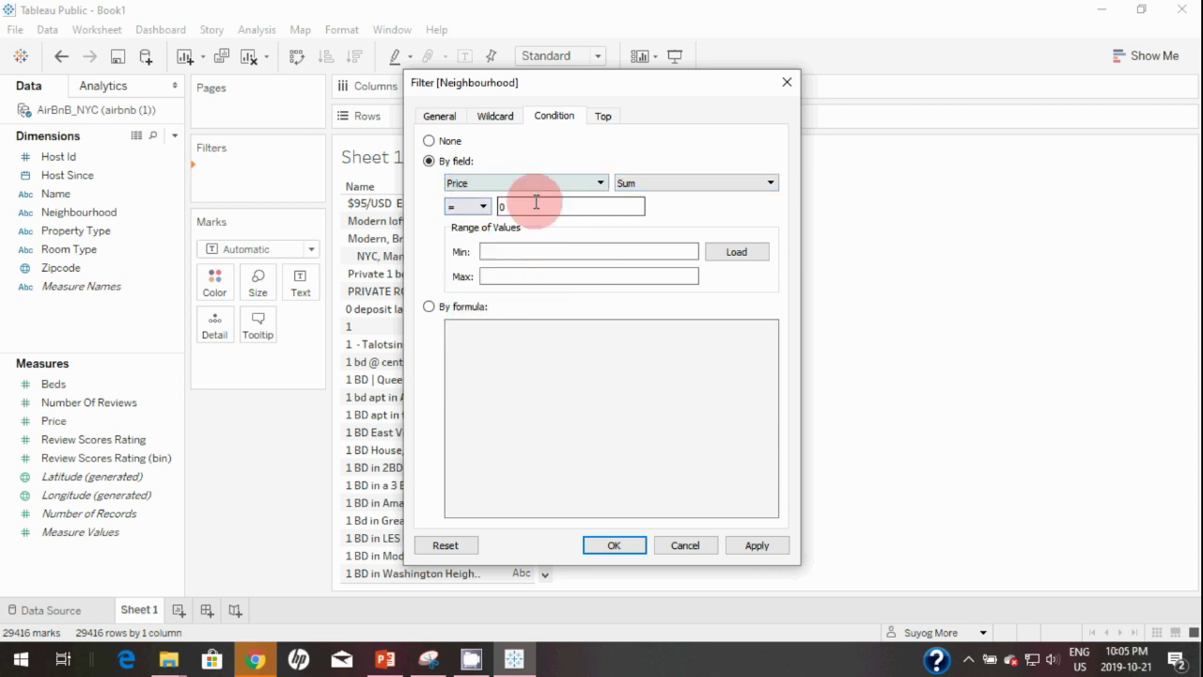
{"action": "left_click", "coordinate": [672, 184]}
{"action": "left_click", "coordinate": [727, 211]}
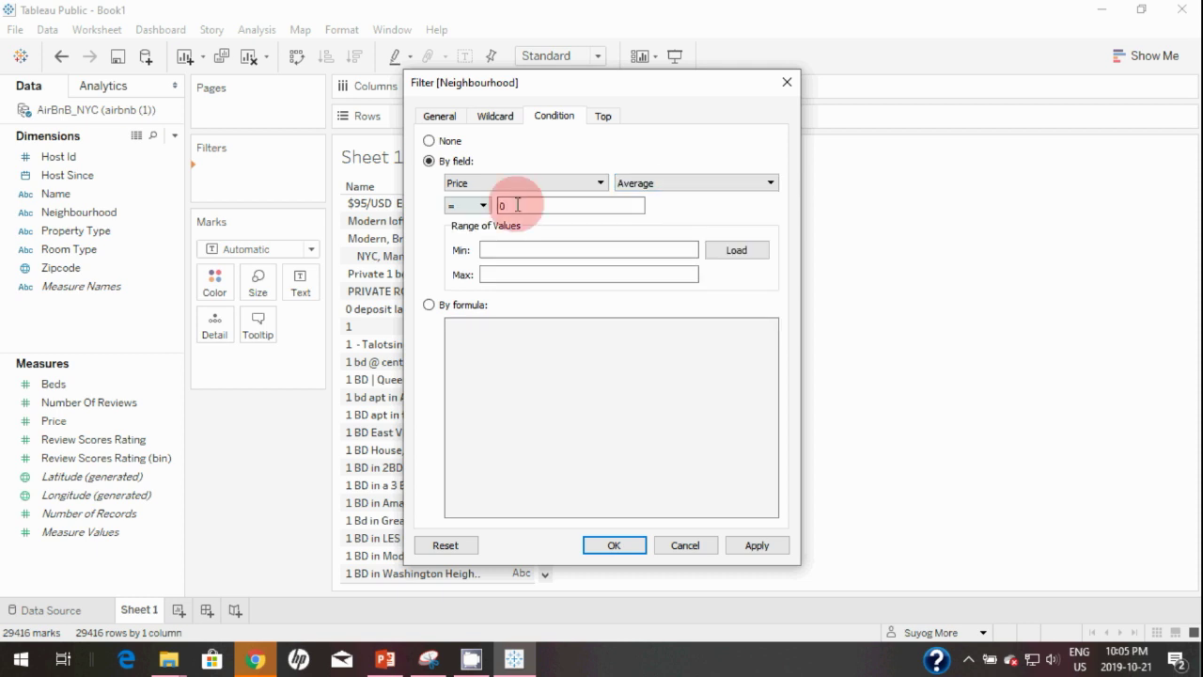
{"action": "left_click", "coordinate": [485, 205]}
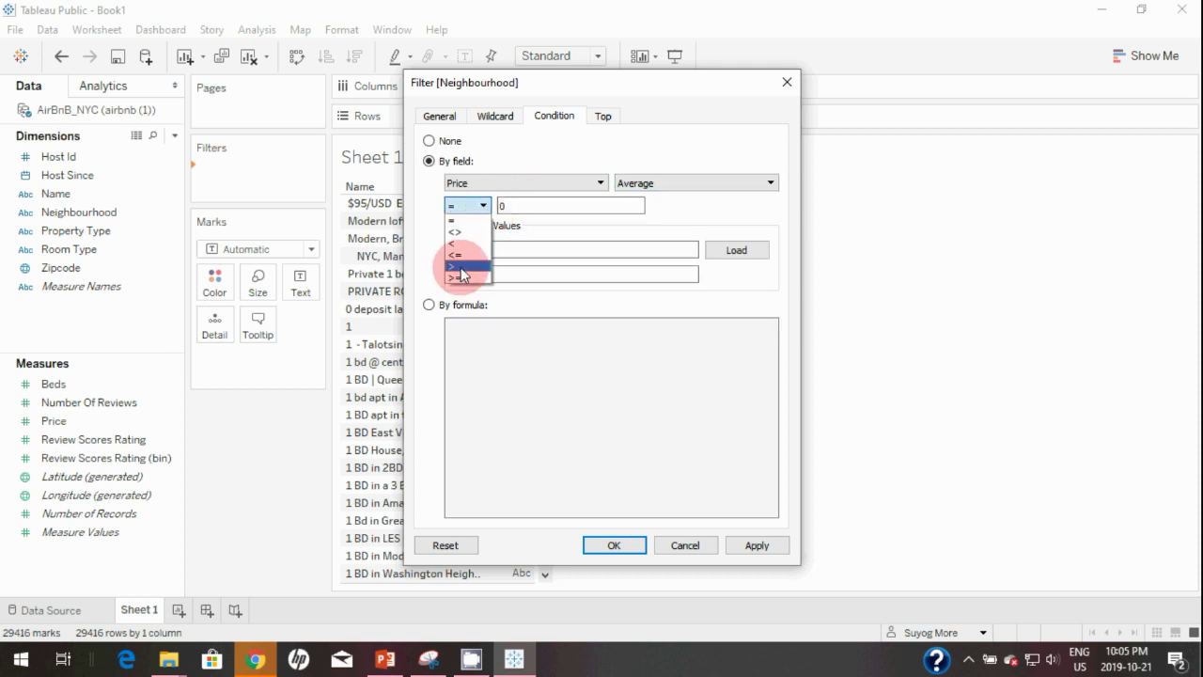
{"action": "left_click", "coordinate": [461, 266]}
{"action": "double_click", "coordinate": [527, 197]}
{"action": "type", "text": "100"}
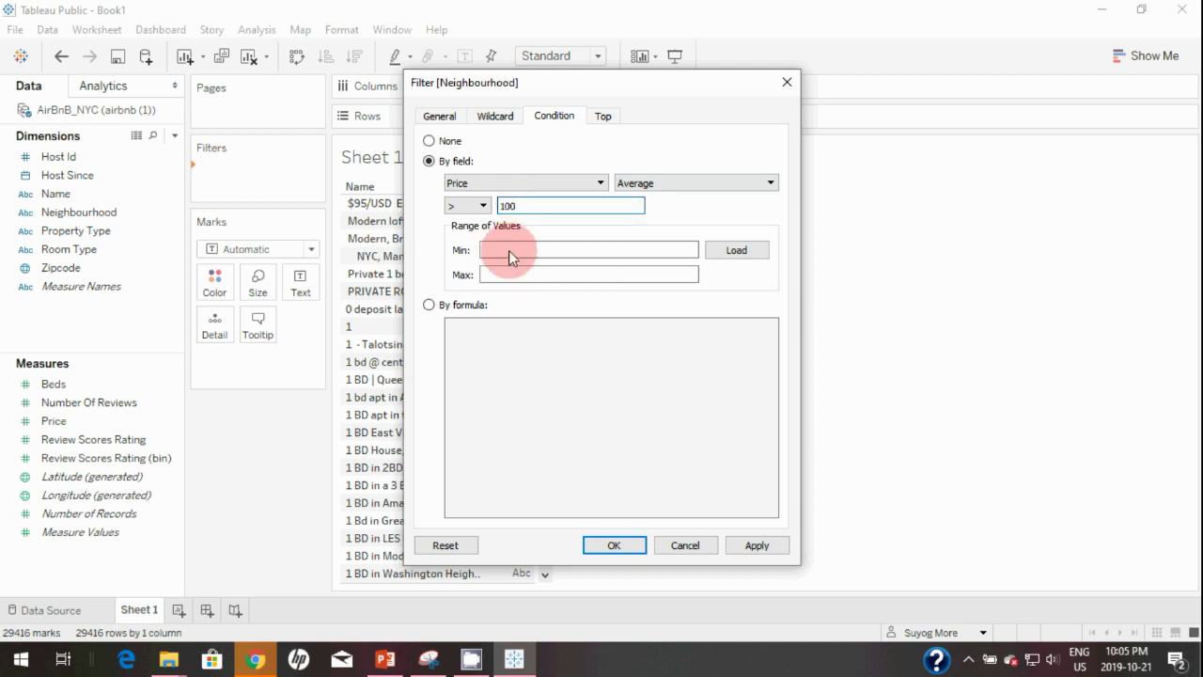
{"action": "left_click", "coordinate": [603, 117]}
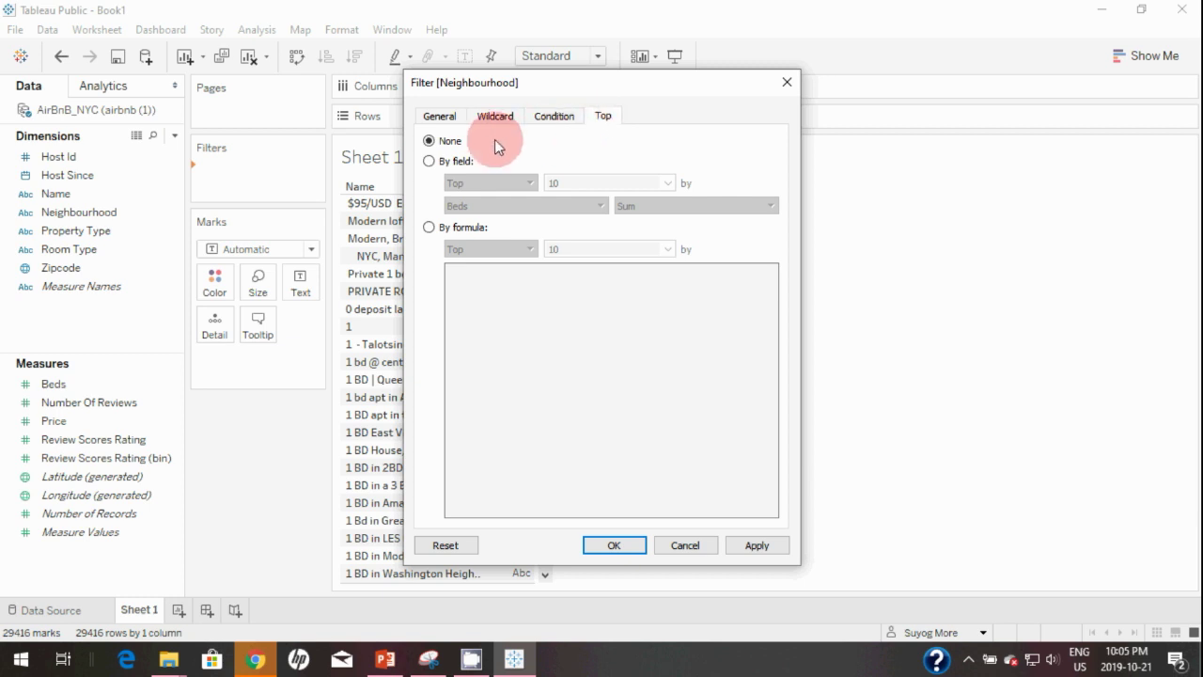
Limit the filter by field to the Top 100 ranked by Average of Price
{"action": "left_click", "coordinate": [429, 162]}
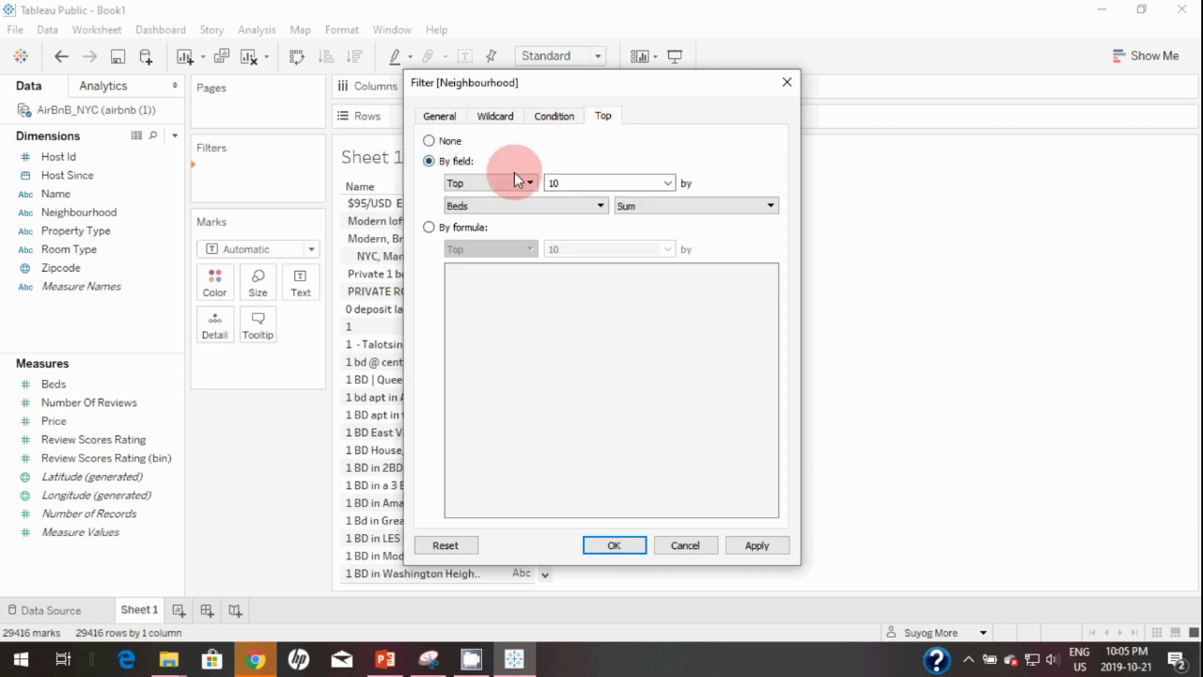
{"action": "left_click", "coordinate": [580, 183]}
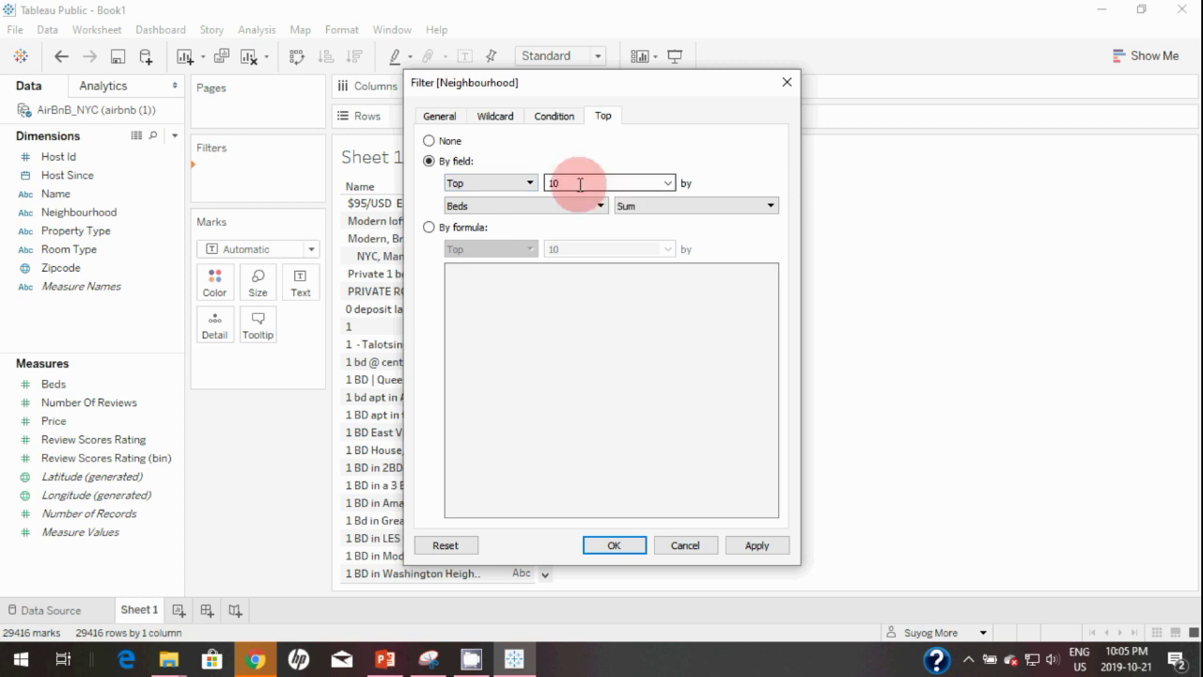
{"action": "type", "text": "0"}
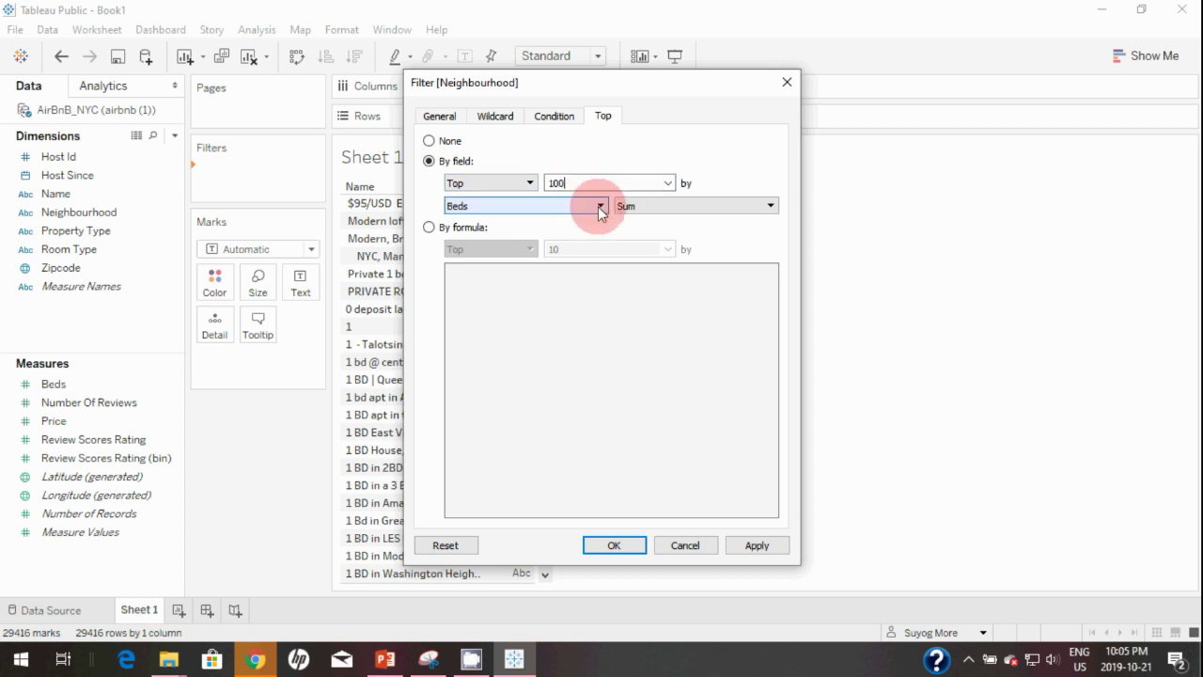
{"action": "left_click", "coordinate": [598, 206]}
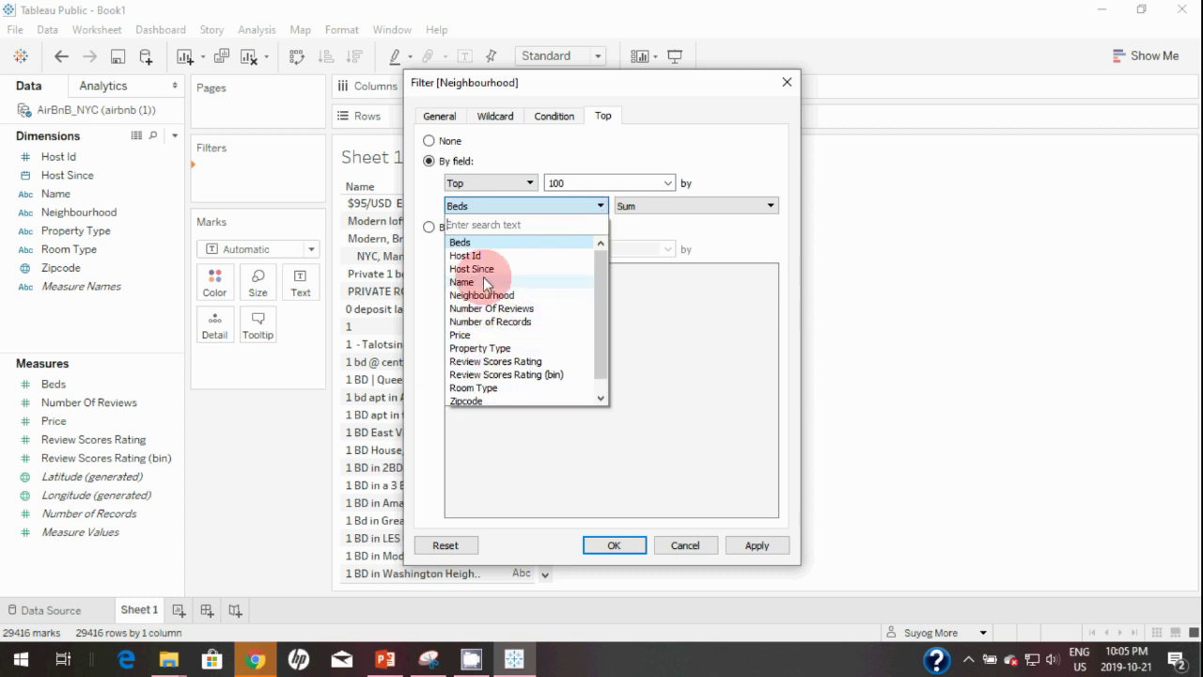
{"action": "left_click", "coordinate": [476, 336]}
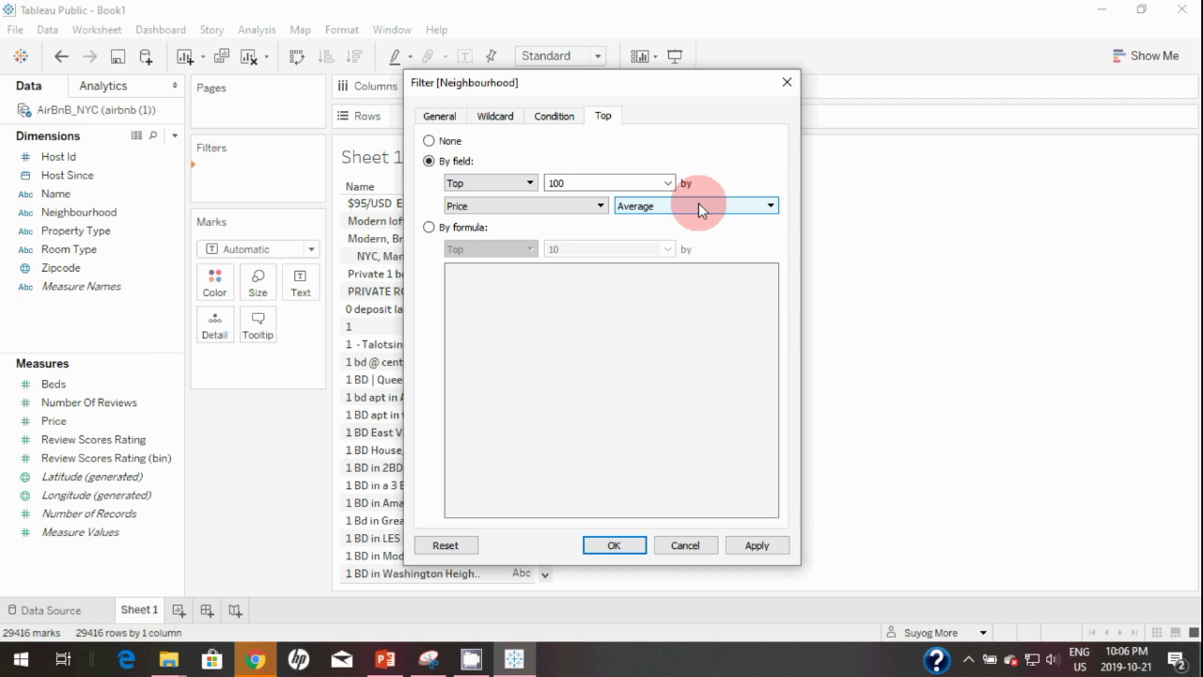
{"action": "left_click", "coordinate": [699, 205]}
{"action": "left_click", "coordinate": [702, 199]}
{"action": "left_click", "coordinate": [452, 545]}
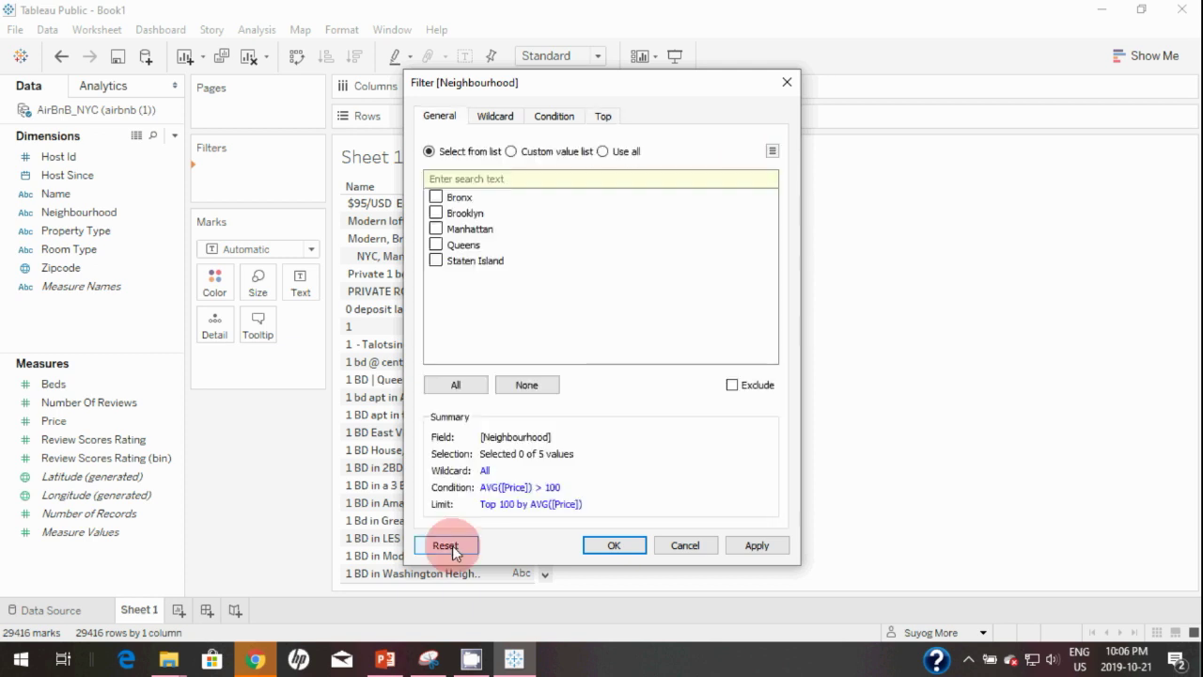
Reset the filter, check All five neighbourhoods, then apply and confirm with OK
{"action": "left_click", "coordinate": [449, 550]}
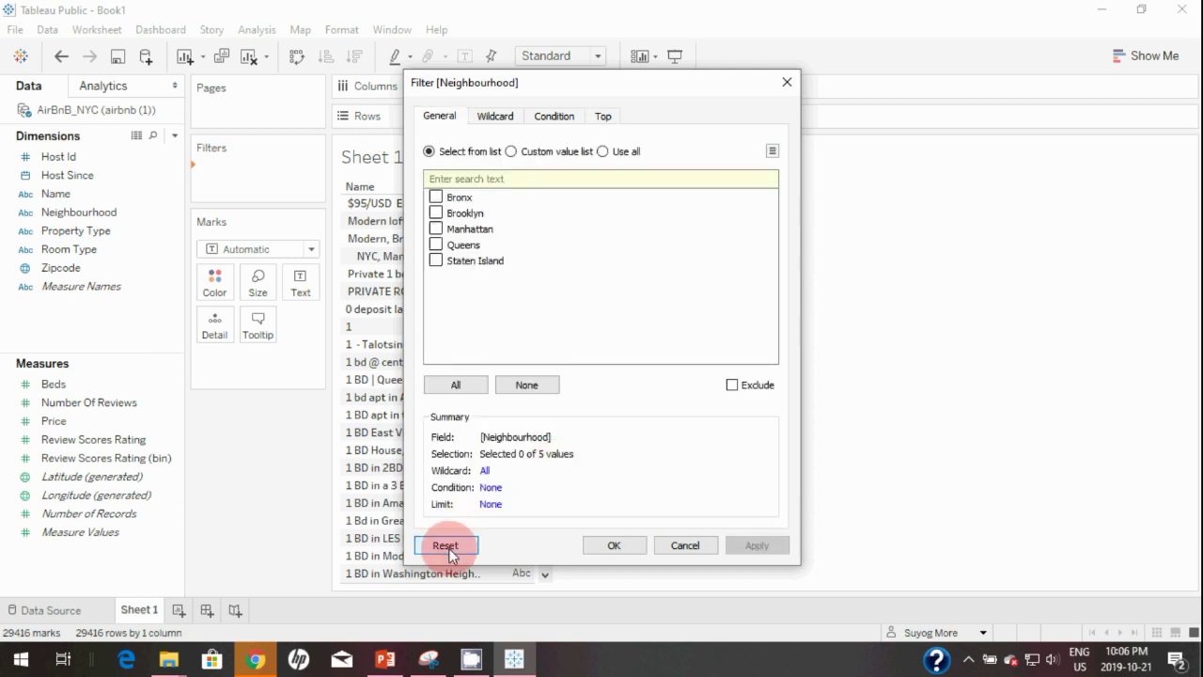
{"action": "left_click", "coordinate": [451, 389]}
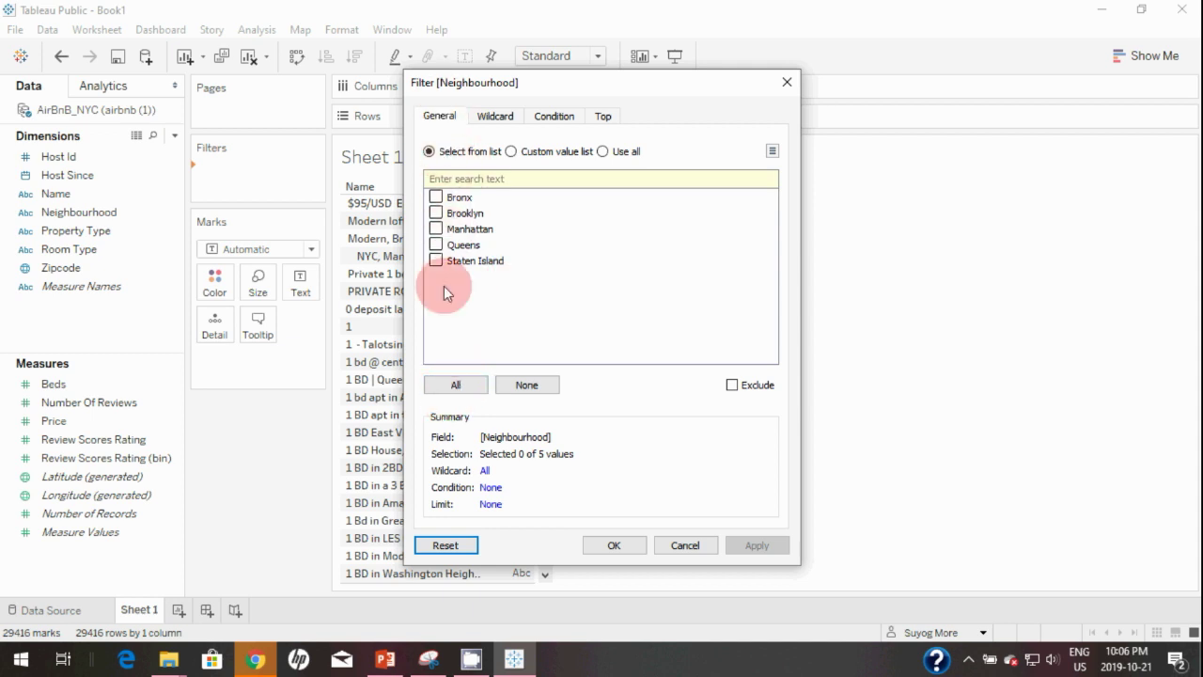
{"action": "left_click", "coordinate": [447, 387]}
{"action": "left_click", "coordinate": [762, 550]}
{"action": "left_click", "coordinate": [616, 545]}
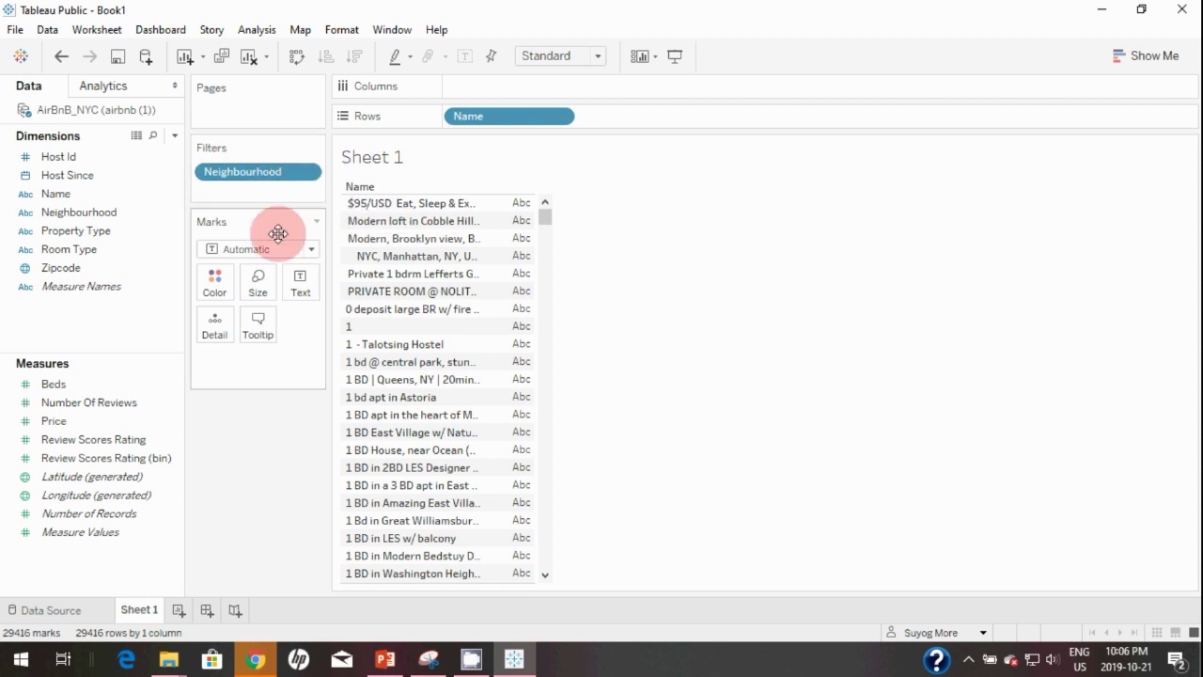
Show the Neighbourhood filter card listing the five boroughs, with its (All) value turned off
{"action": "left_click", "coordinate": [307, 173]}
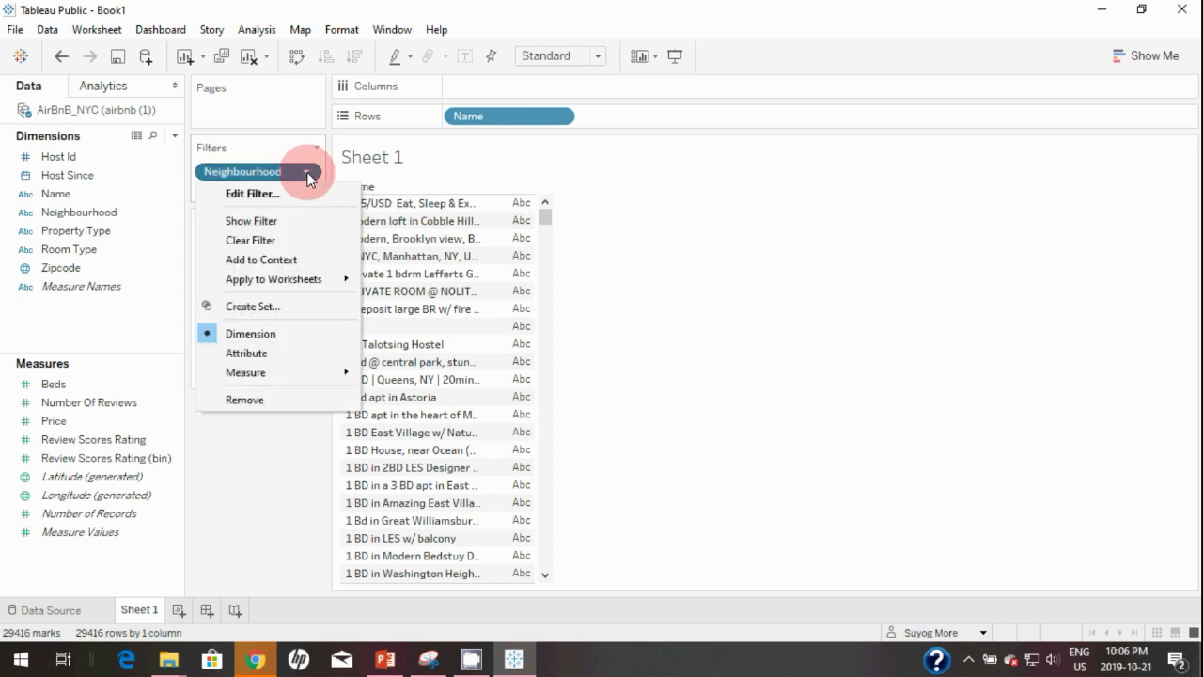
{"action": "left_click", "coordinate": [287, 224]}
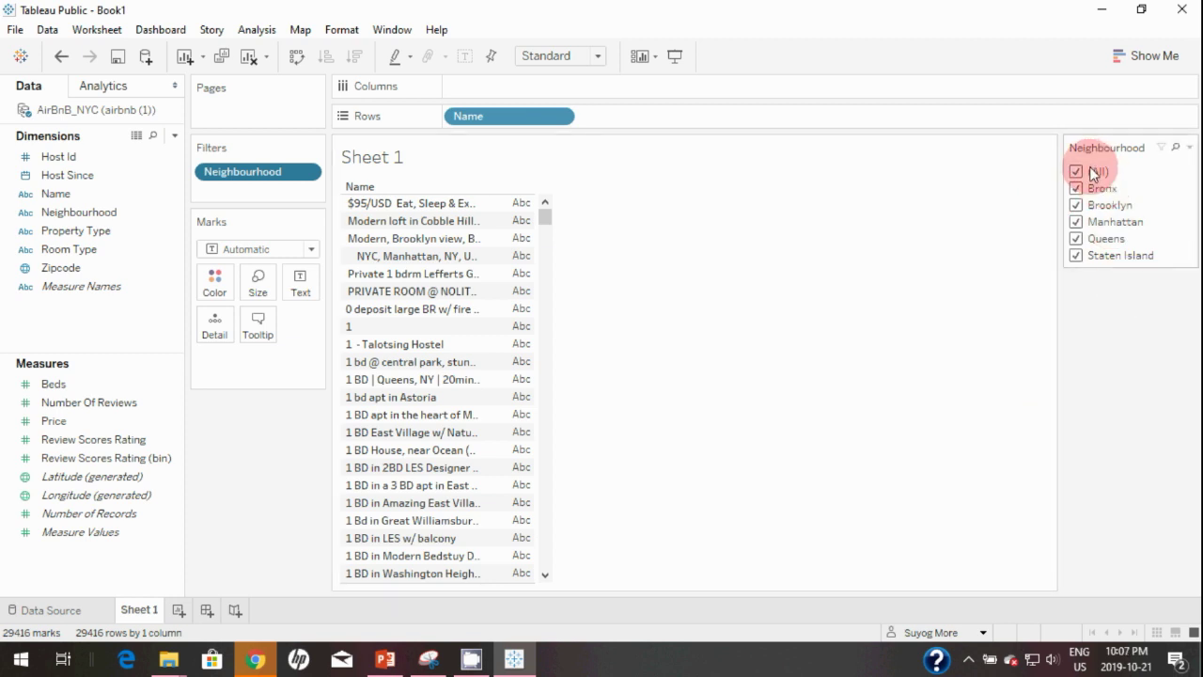
{"action": "left_click", "coordinate": [1190, 150]}
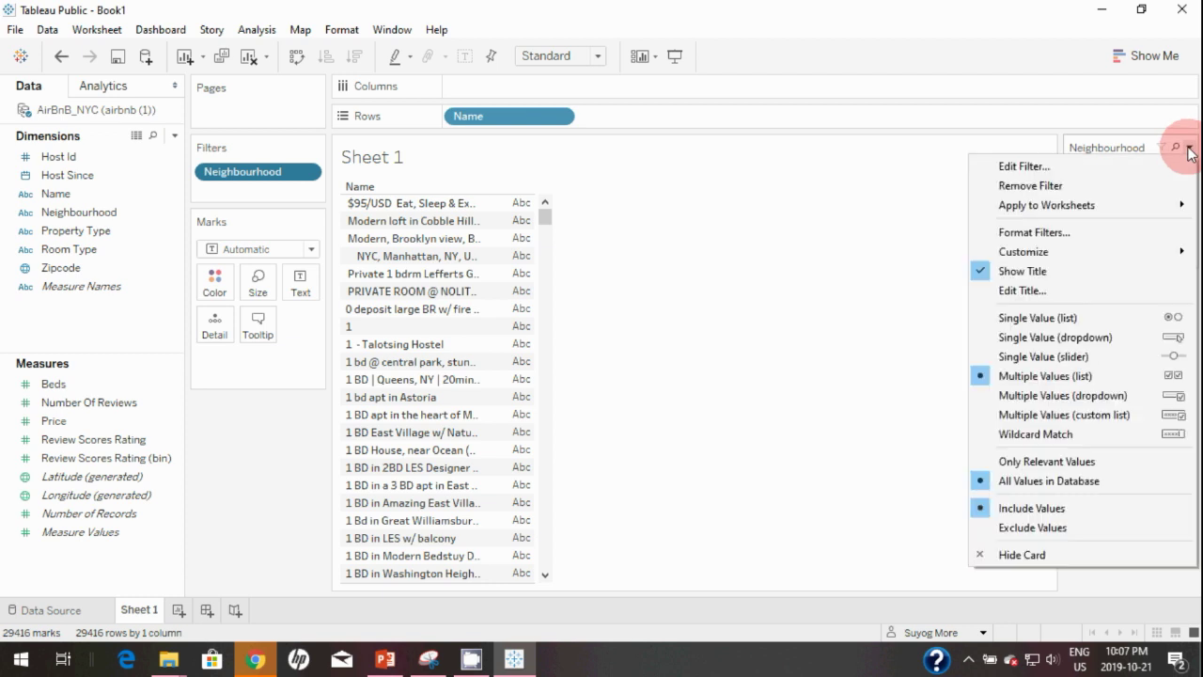
{"action": "mouse_move", "coordinate": [1064, 250]}
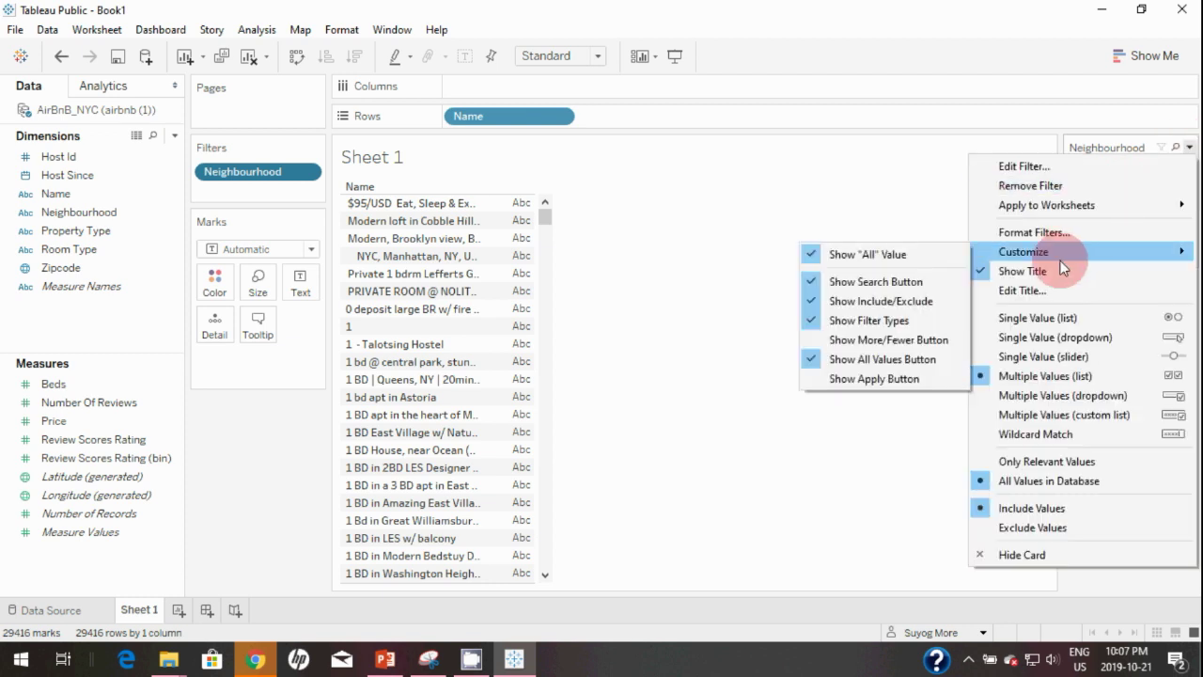
{"action": "left_click", "coordinate": [812, 255]}
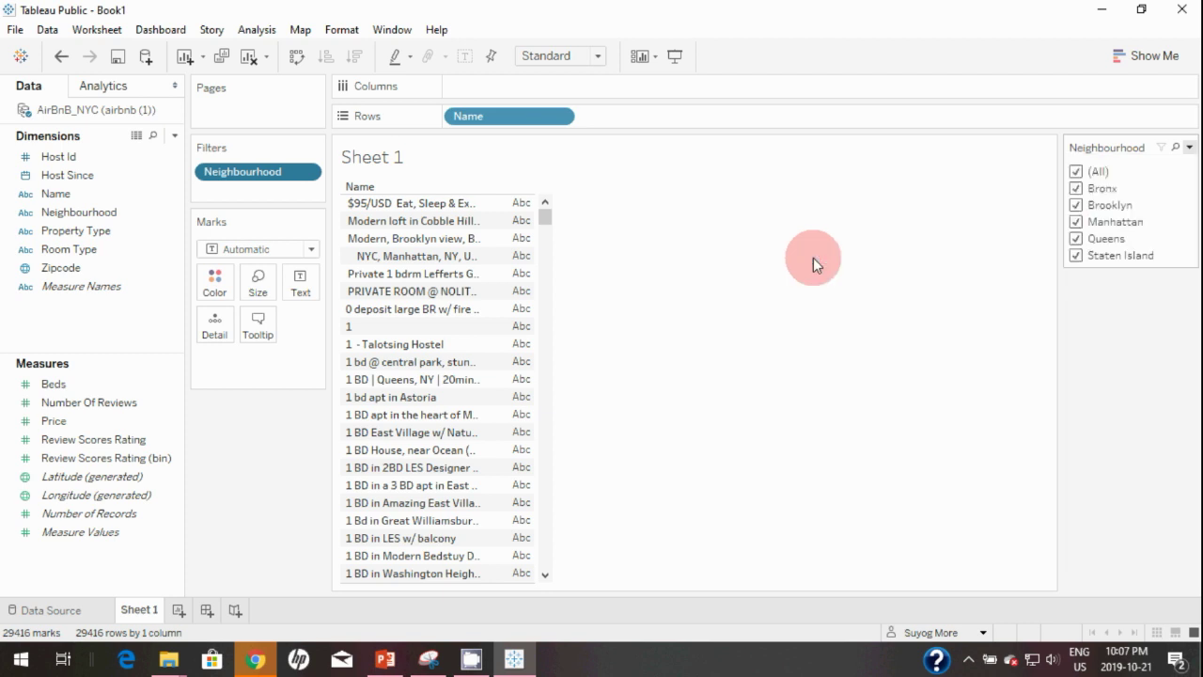
{"action": "left_click", "coordinate": [1189, 150]}
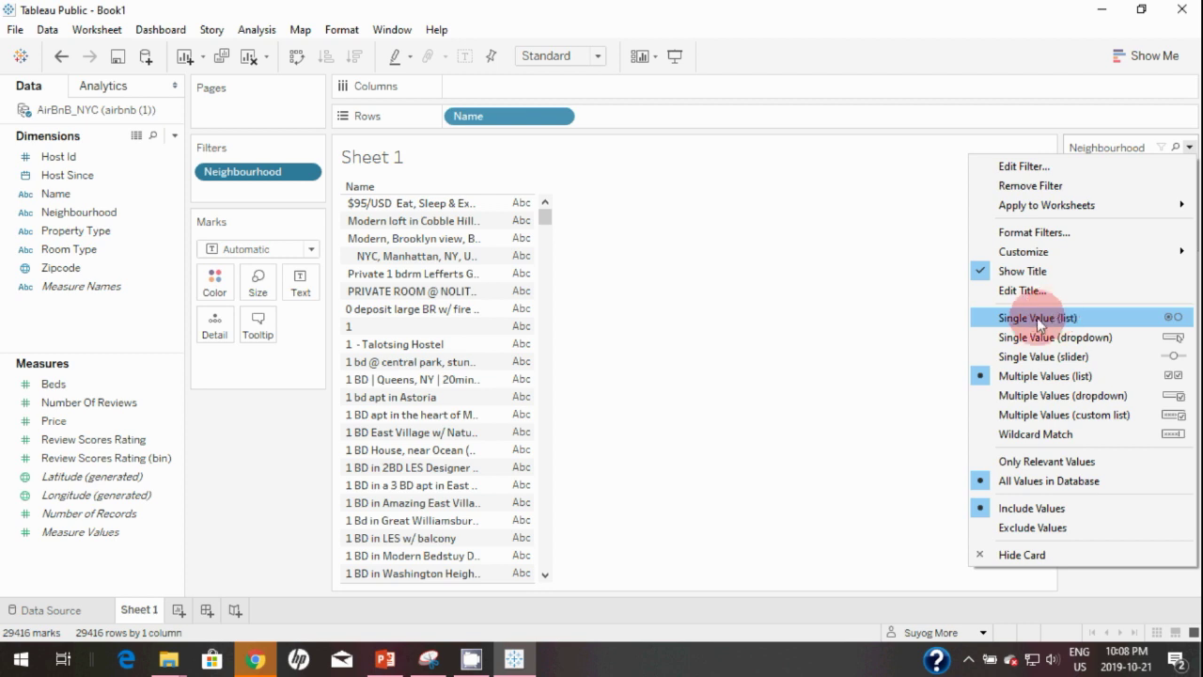
Pick Bronx, Brooklyn, Manhattan, Queens and Staten Island one at a time on the Neighbourhood card
{"action": "left_click", "coordinate": [1054, 319]}
{"action": "left_click", "coordinate": [1076, 173]}
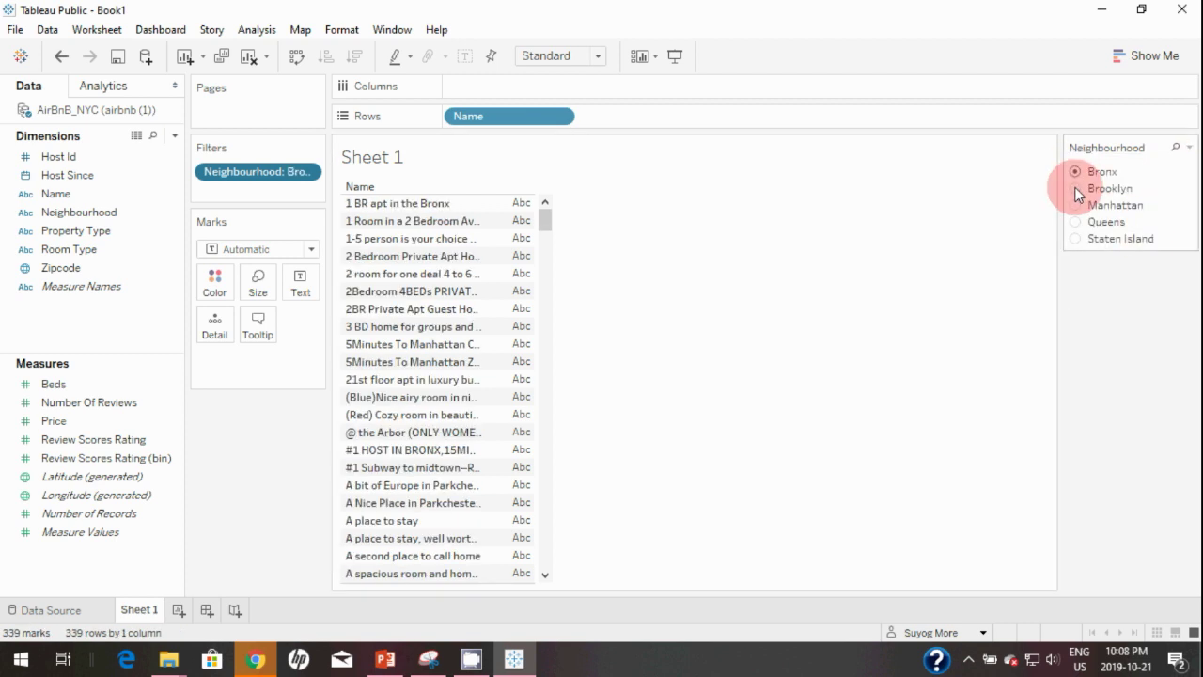
{"action": "left_click", "coordinate": [1076, 189]}
{"action": "left_click", "coordinate": [1075, 207]}
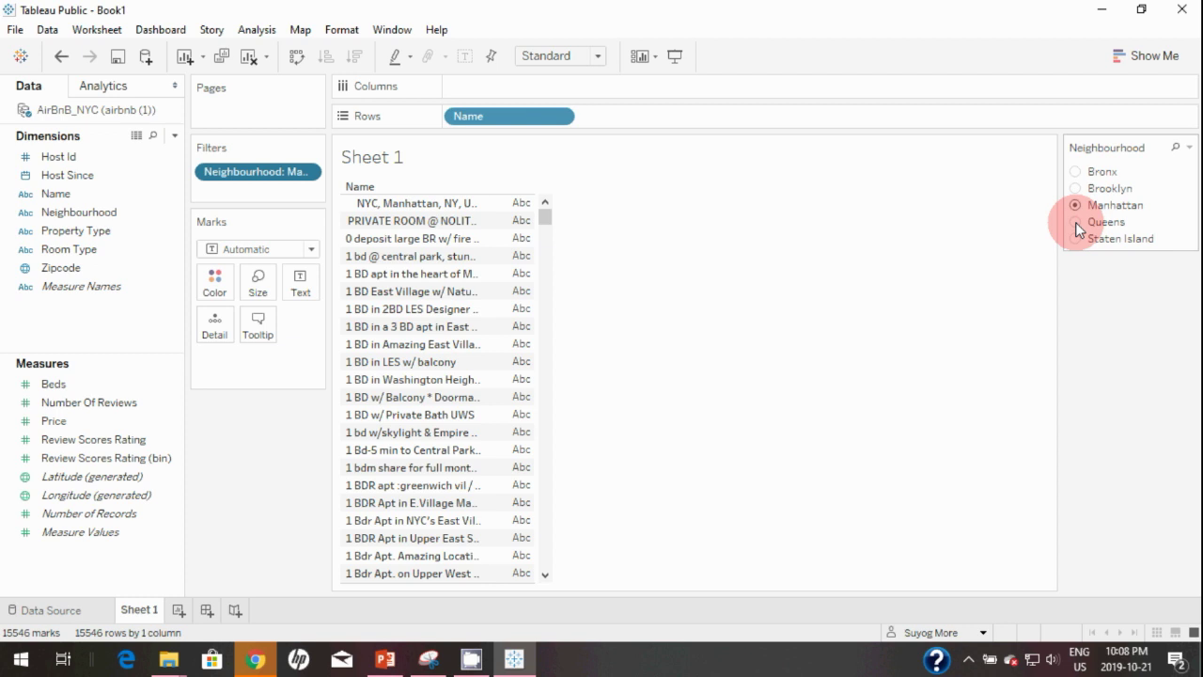
{"action": "left_click", "coordinate": [1076, 223]}
{"action": "left_click", "coordinate": [1075, 239]}
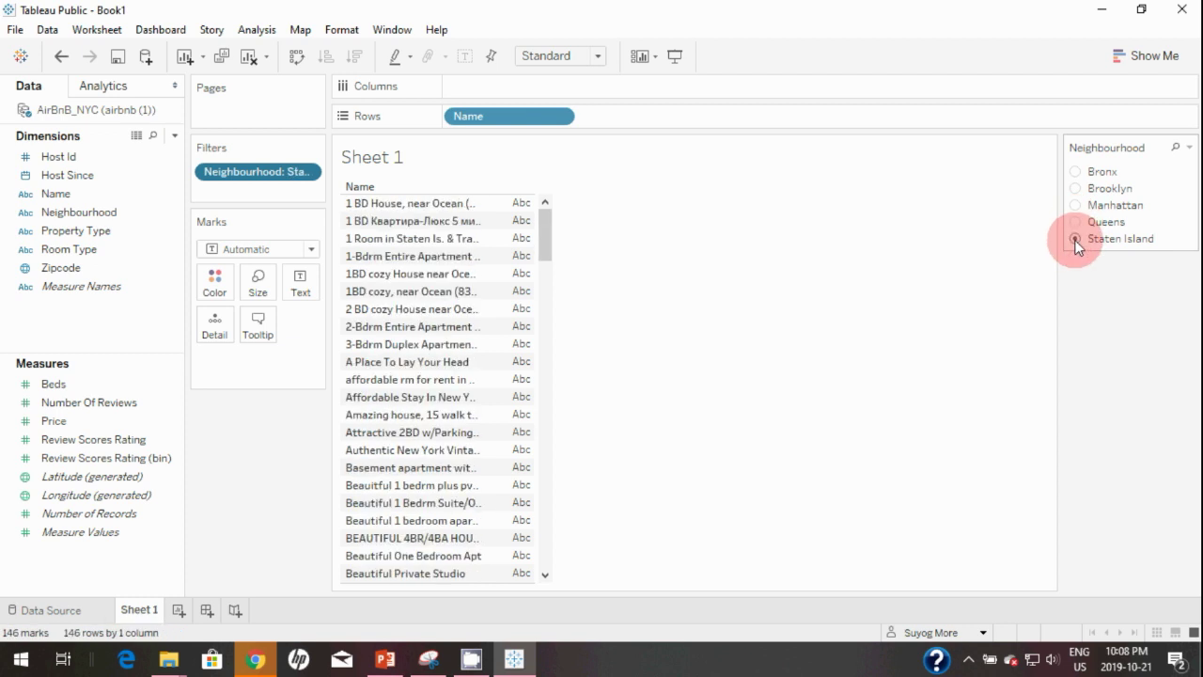
Try the Neighbourhood card as a single-value dropdown and slider, leaving it a dropdown set to (All)
{"action": "left_click", "coordinate": [1189, 148]}
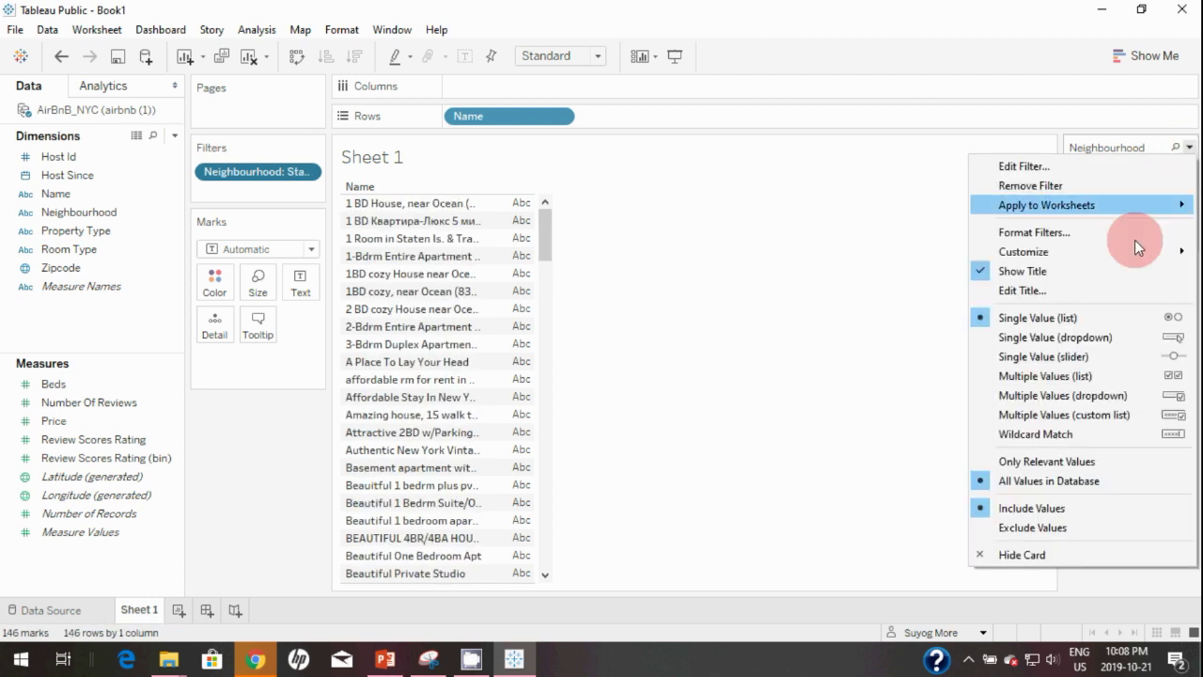
{"action": "left_click", "coordinate": [1084, 339]}
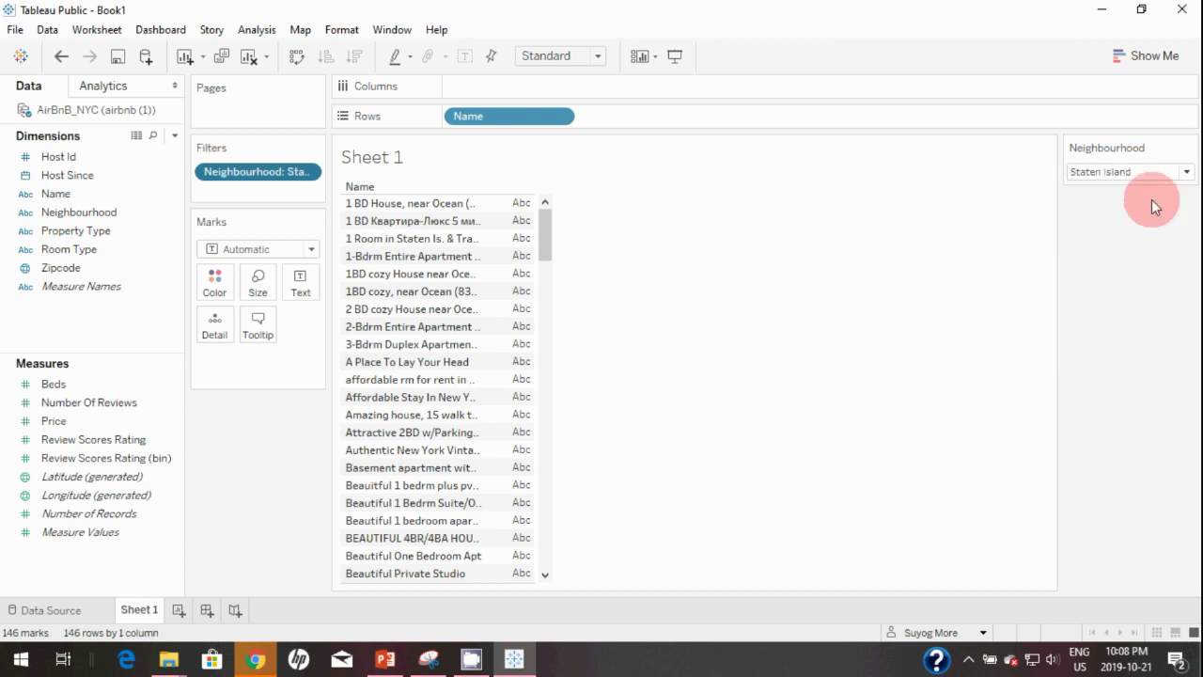
{"action": "left_click", "coordinate": [1152, 175]}
{"action": "left_click", "coordinate": [1189, 147]}
{"action": "left_click", "coordinate": [1043, 356]}
{"action": "left_click", "coordinate": [1189, 148]}
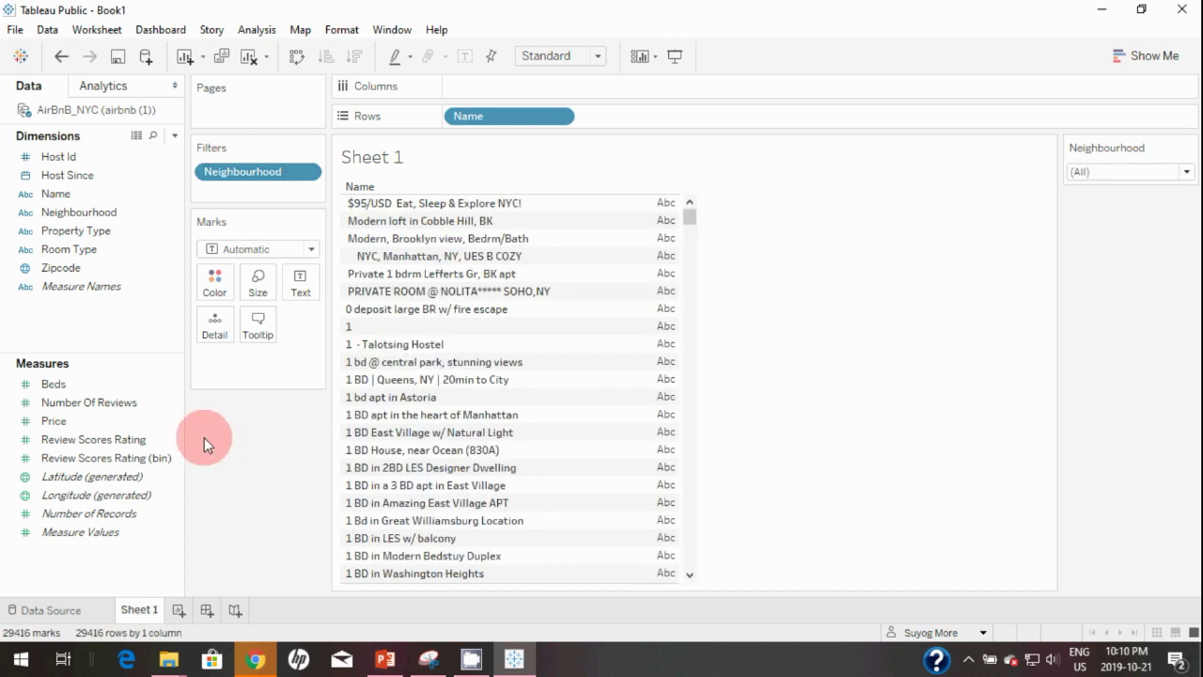
Add Price to the Filters shelf using all individual values, reaching the 10 to 10,000 range settings
{"action": "left_click", "coordinate": [138, 409]}
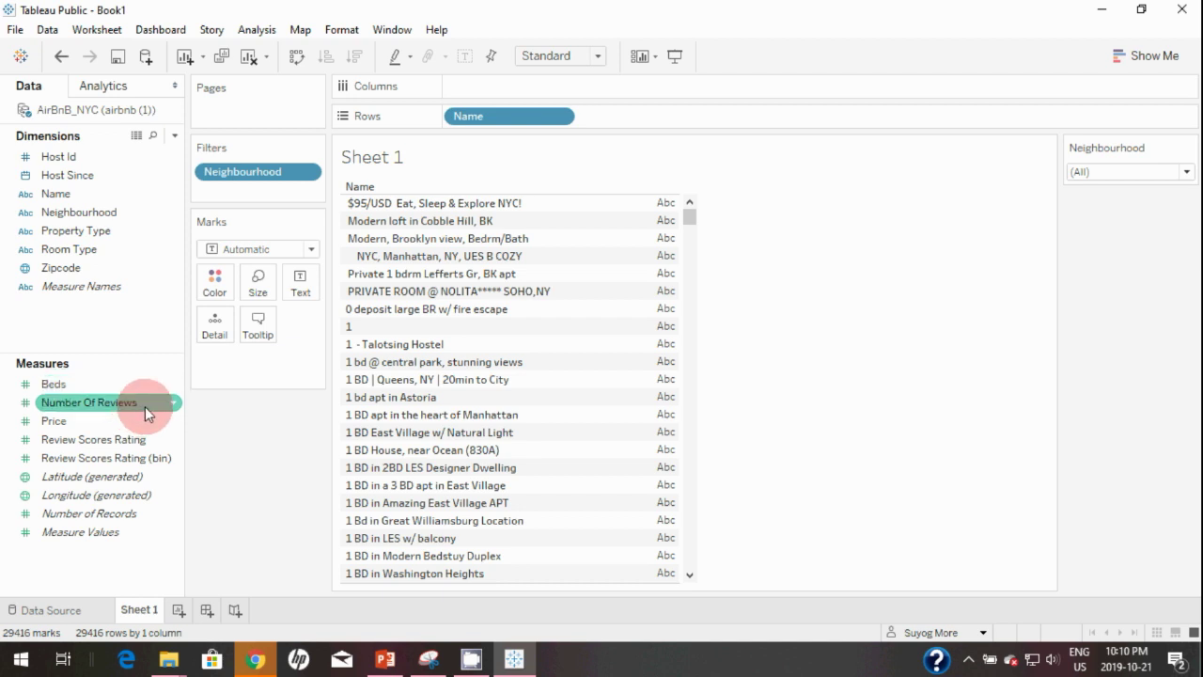
{"action": "left_click", "coordinate": [124, 422]}
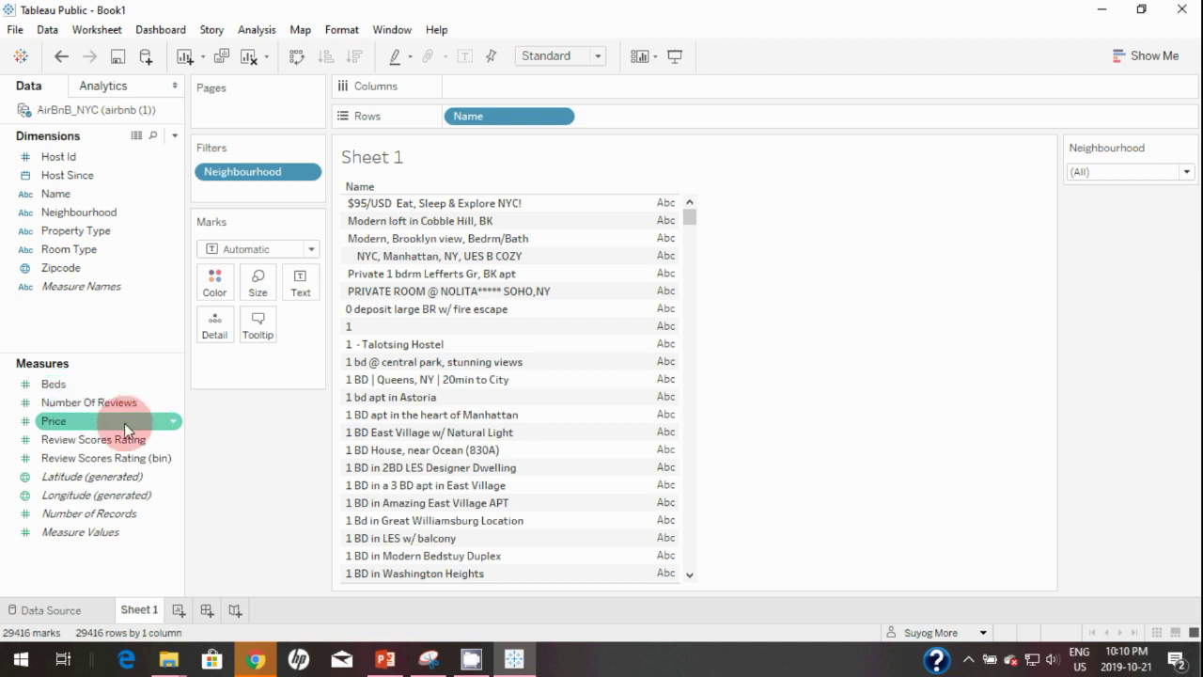
{"action": "left_click_drag", "start_coordinate": [124, 423], "coordinate": [282, 194]}
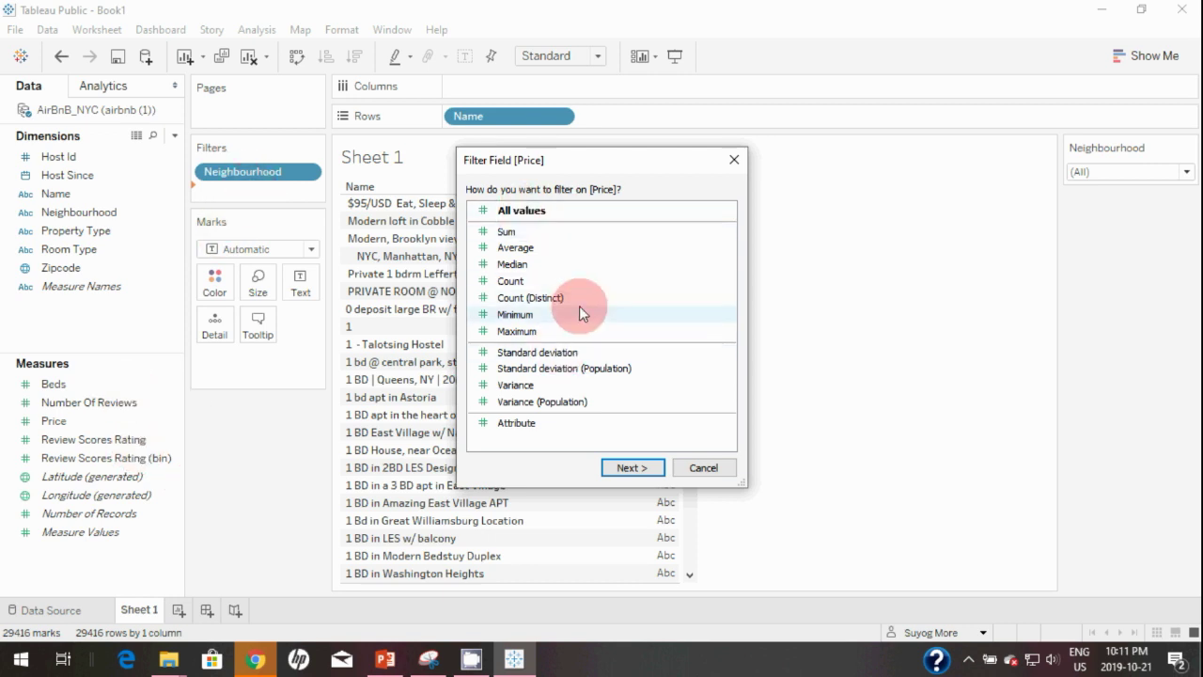
{"action": "left_click", "coordinate": [639, 467]}
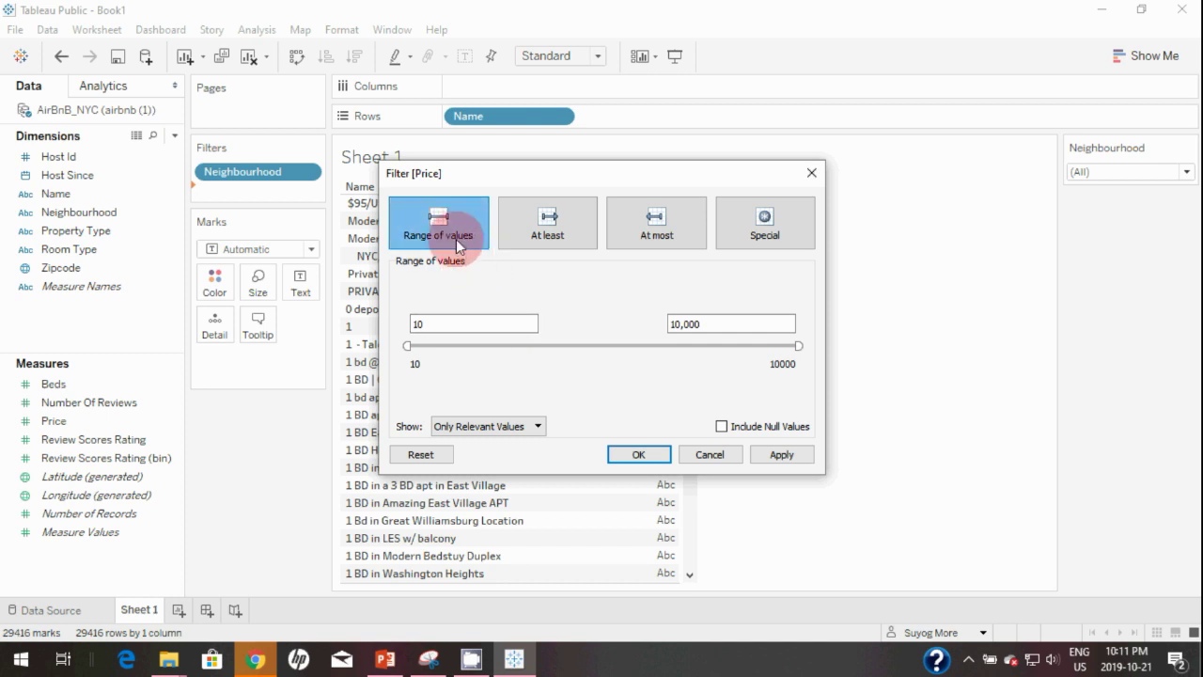
Set the Price filter's maximum to 100 and apply, then widen it back to 10–10,000
{"action": "left_click", "coordinate": [443, 323]}
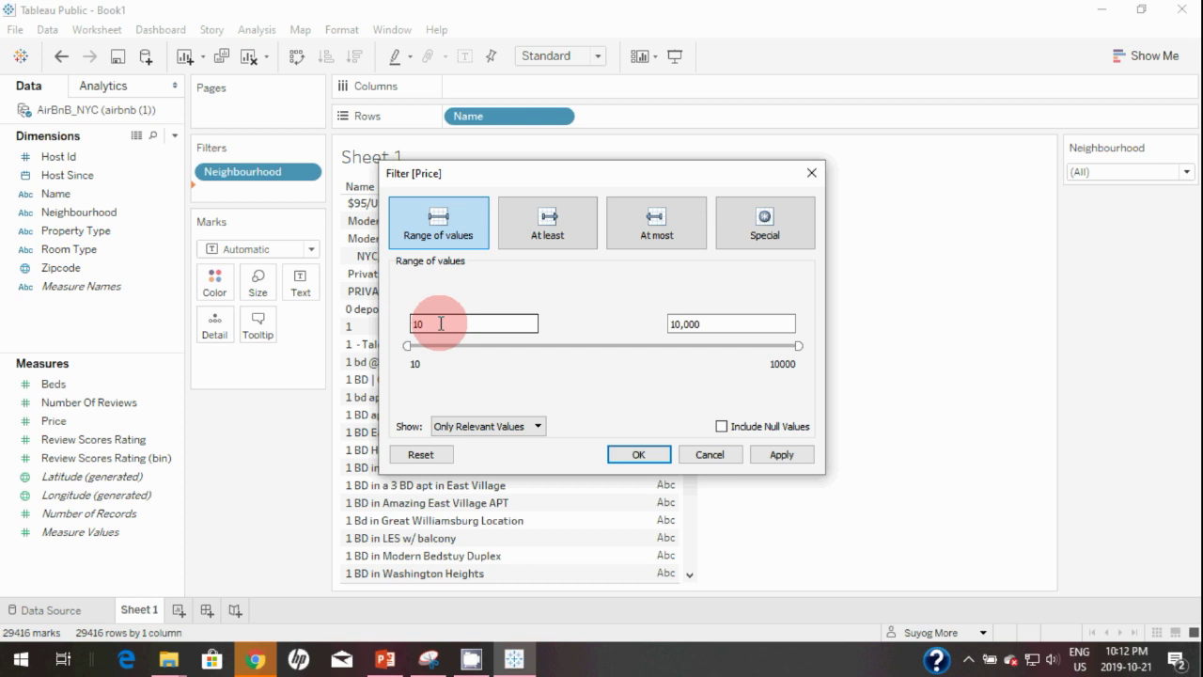
{"action": "key", "text": "Tab"}
{"action": "type", "text": "100"}
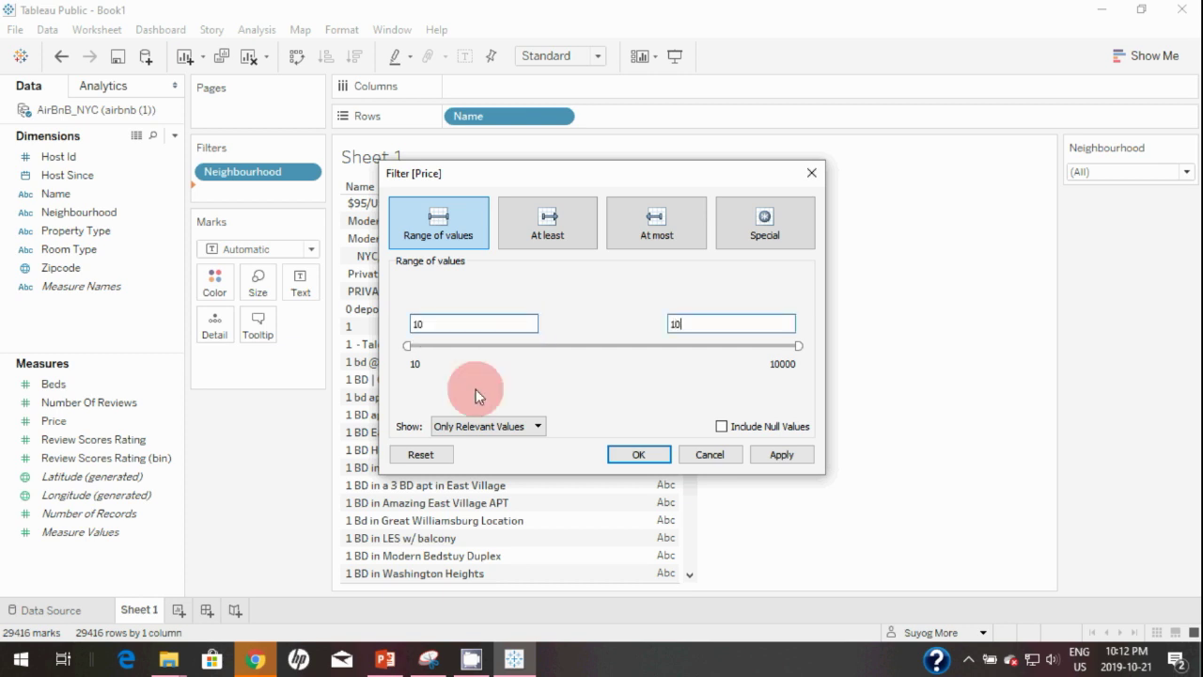
{"action": "left_click", "coordinate": [784, 455]}
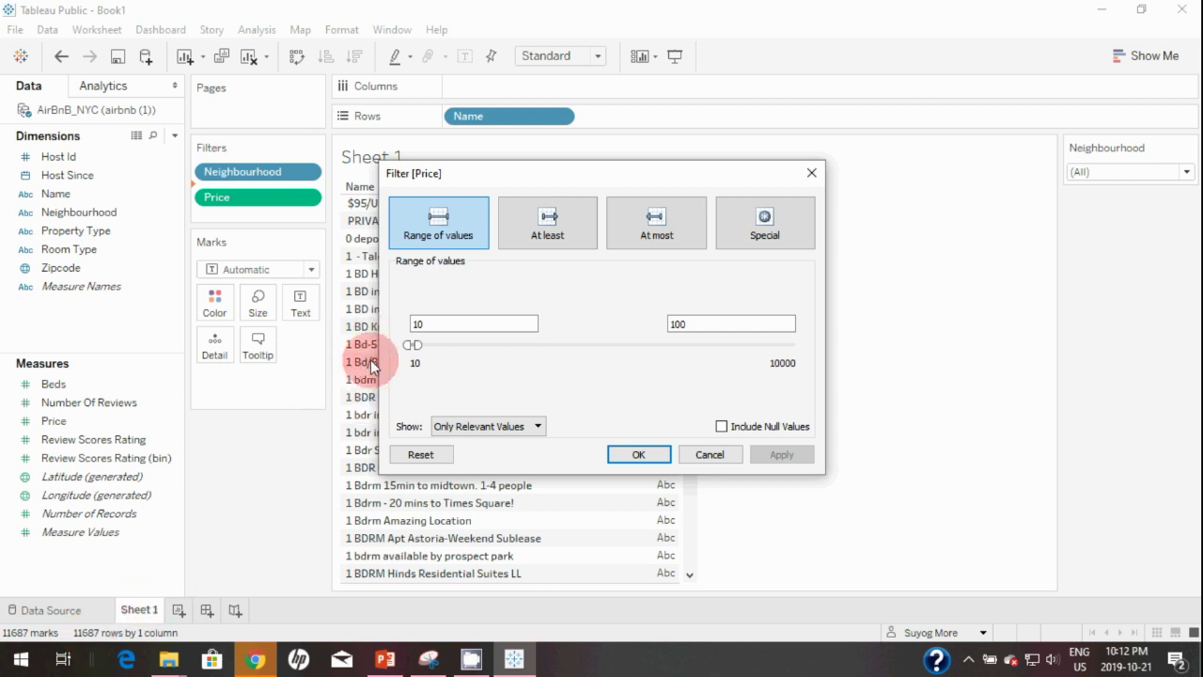
{"action": "left_click", "coordinate": [423, 324]}
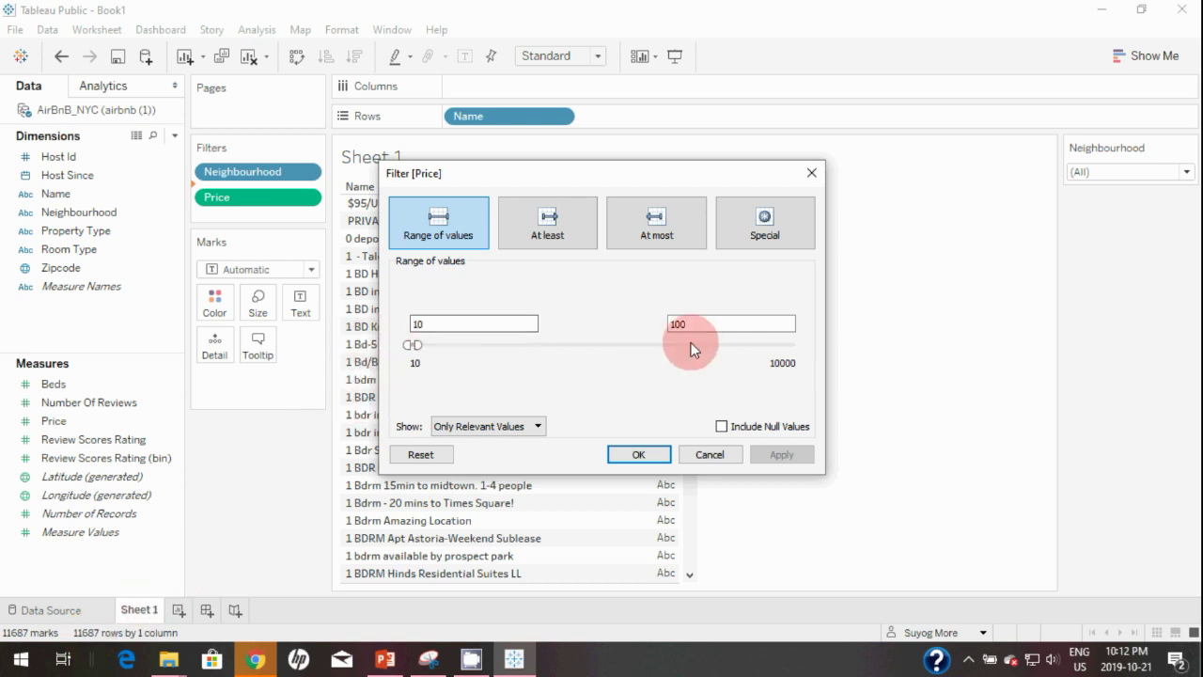
{"action": "left_click_drag", "start_coordinate": [418, 346], "coordinate": [894, 343]}
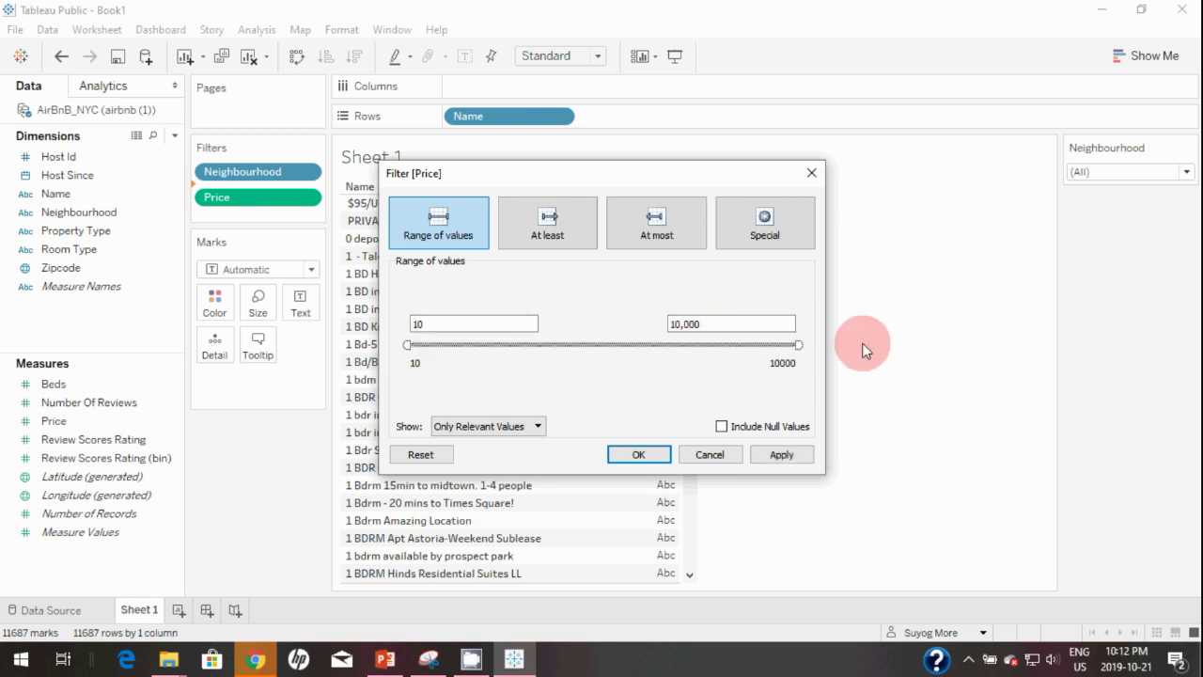
{"action": "left_click", "coordinate": [783, 456]}
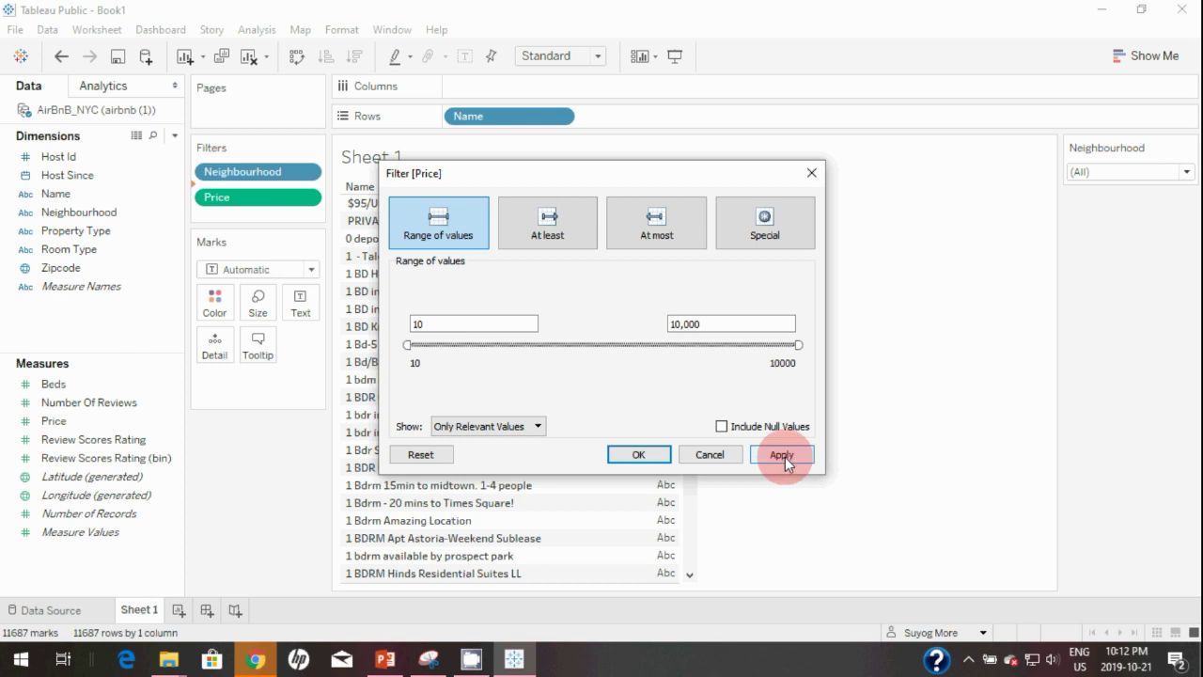
Settle the Price filter at 10 to 100 and put Price on Text beside each listing Name
{"action": "left_click", "coordinate": [550, 223]}
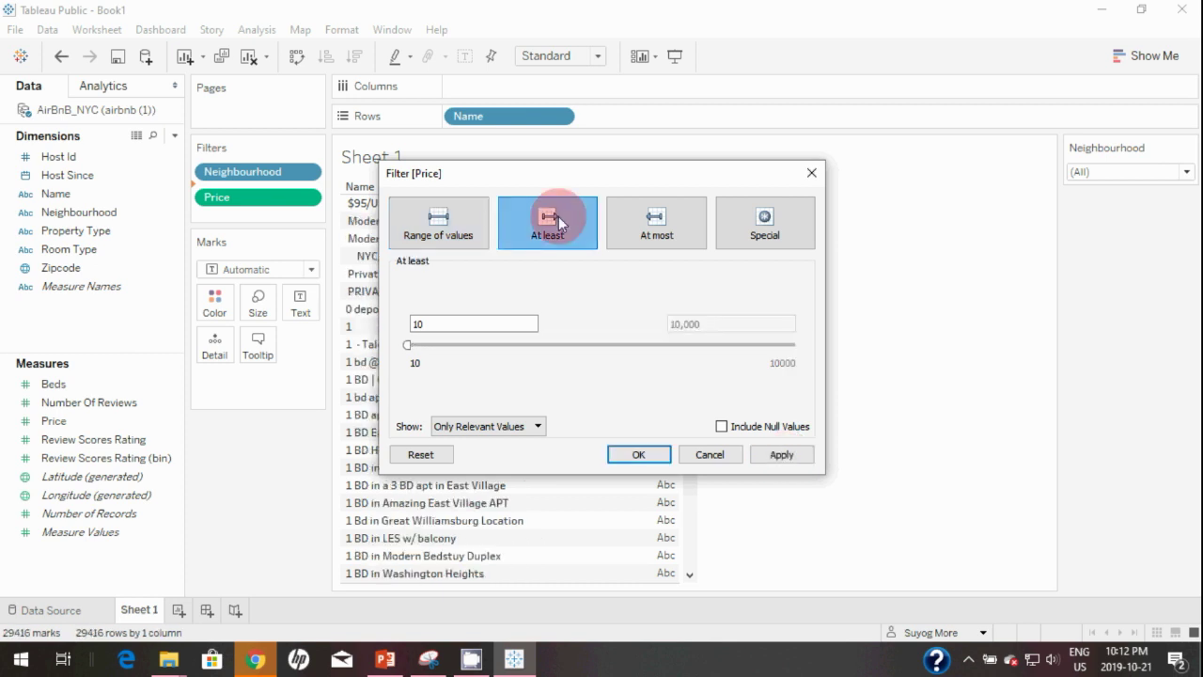
{"action": "left_click", "coordinate": [499, 318]}
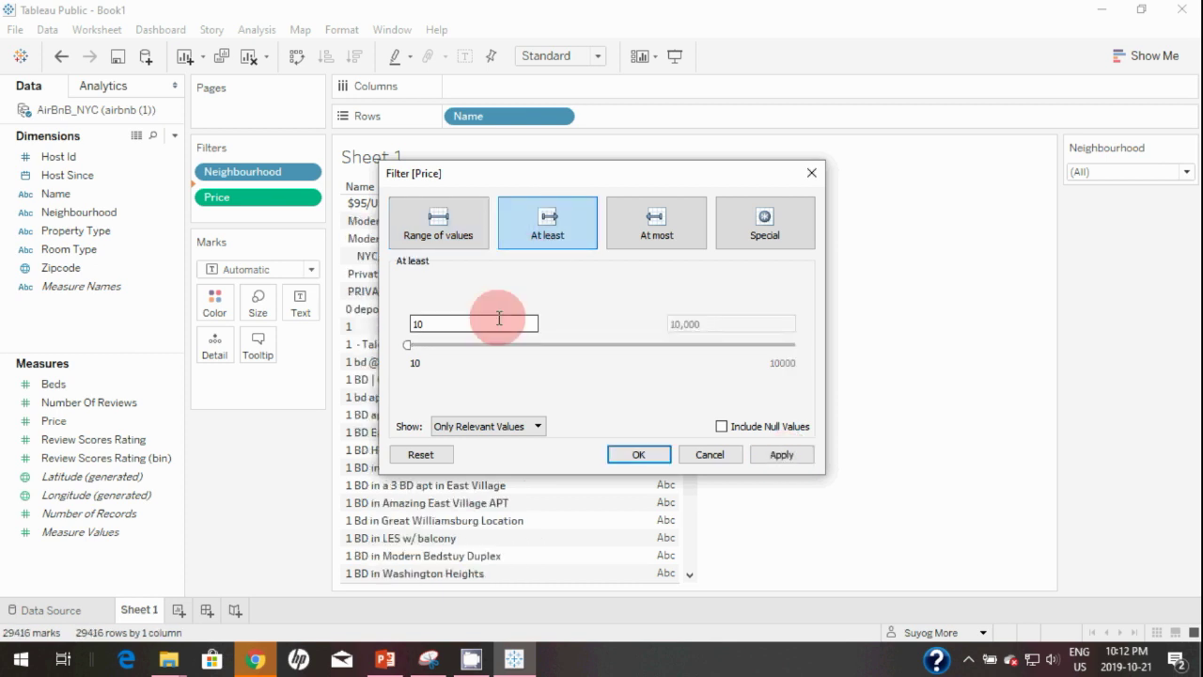
{"action": "type", "text": "0"}
{"action": "left_click", "coordinate": [657, 229]}
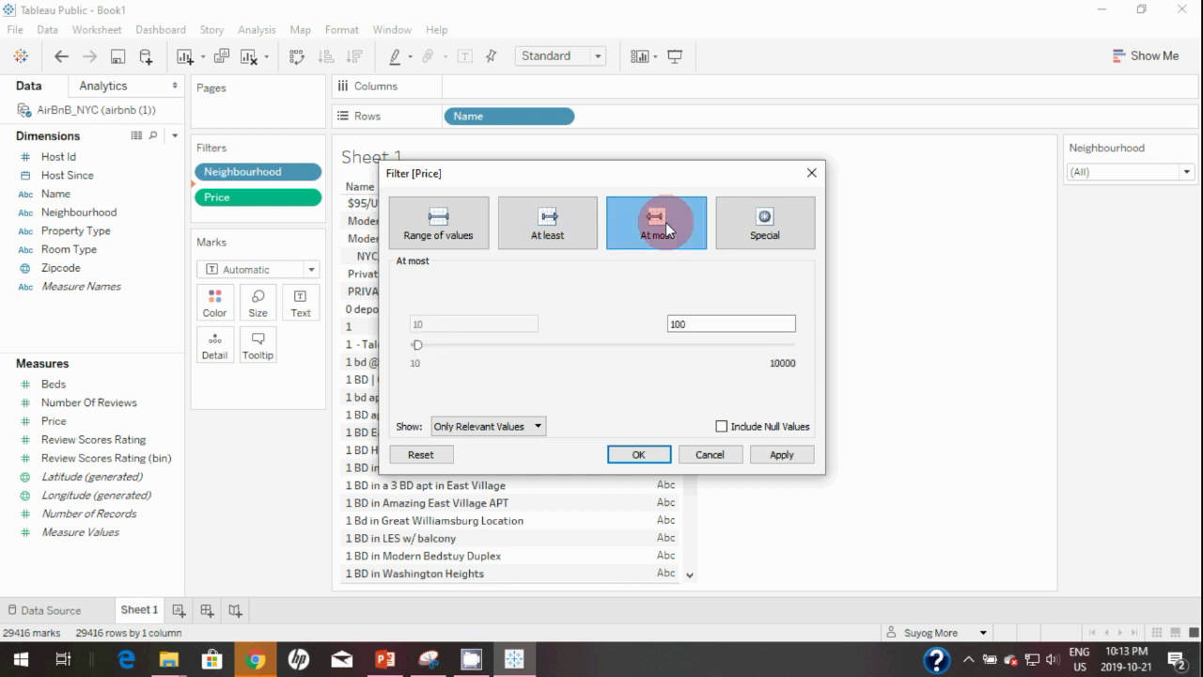
{"action": "left_click", "coordinate": [776, 216]}
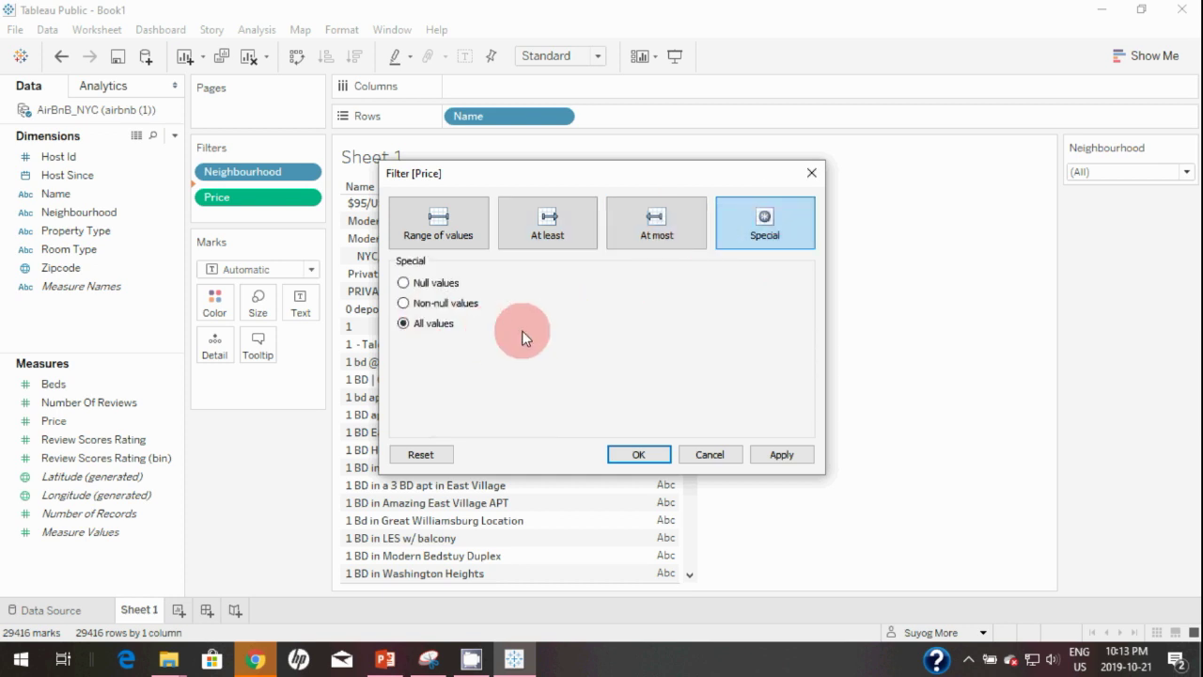
{"action": "left_click", "coordinate": [439, 223]}
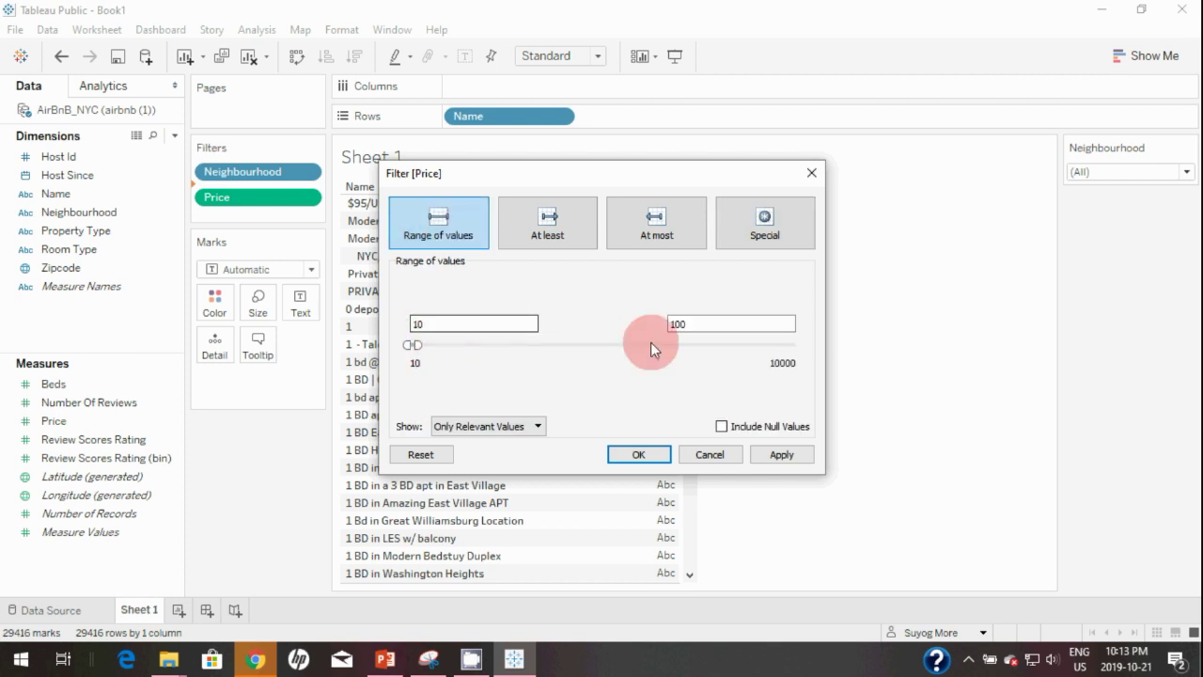
{"action": "left_click", "coordinate": [785, 455]}
{"action": "left_click", "coordinate": [638, 454]}
{"action": "left_click_drag", "start_coordinate": [75, 422], "coordinate": [707, 183]}
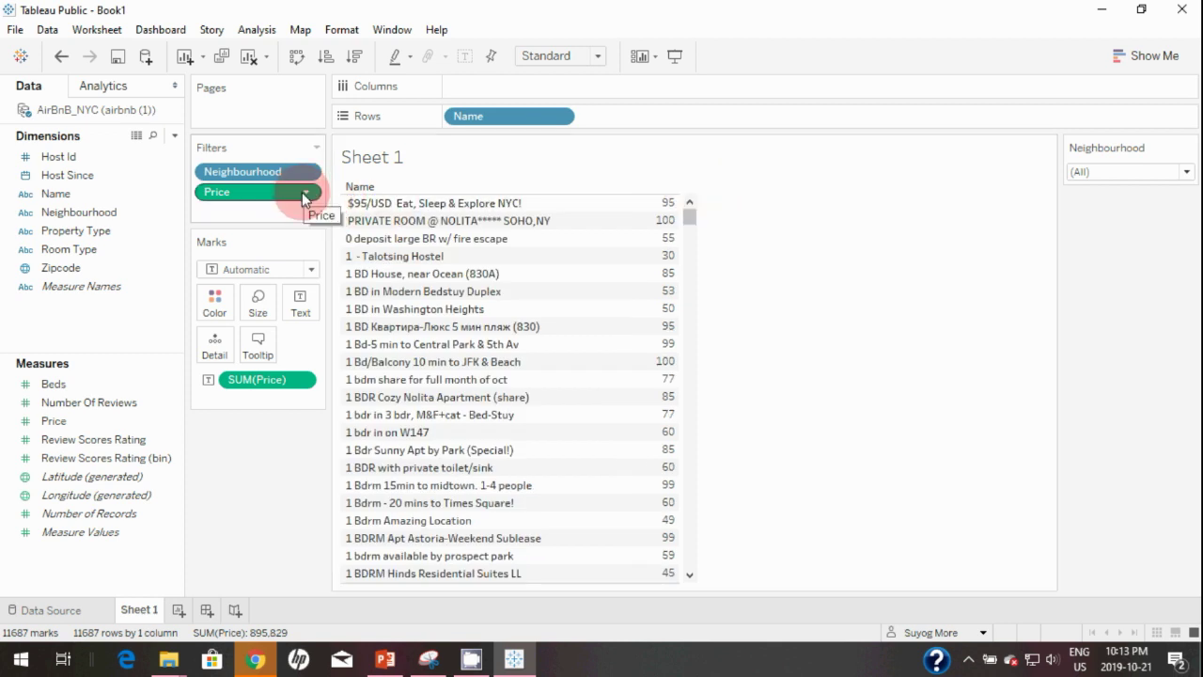
Add the Price filter card, test its slider handles, then reset it to 10–10000 via the card menu
{"action": "left_click", "coordinate": [305, 195]}
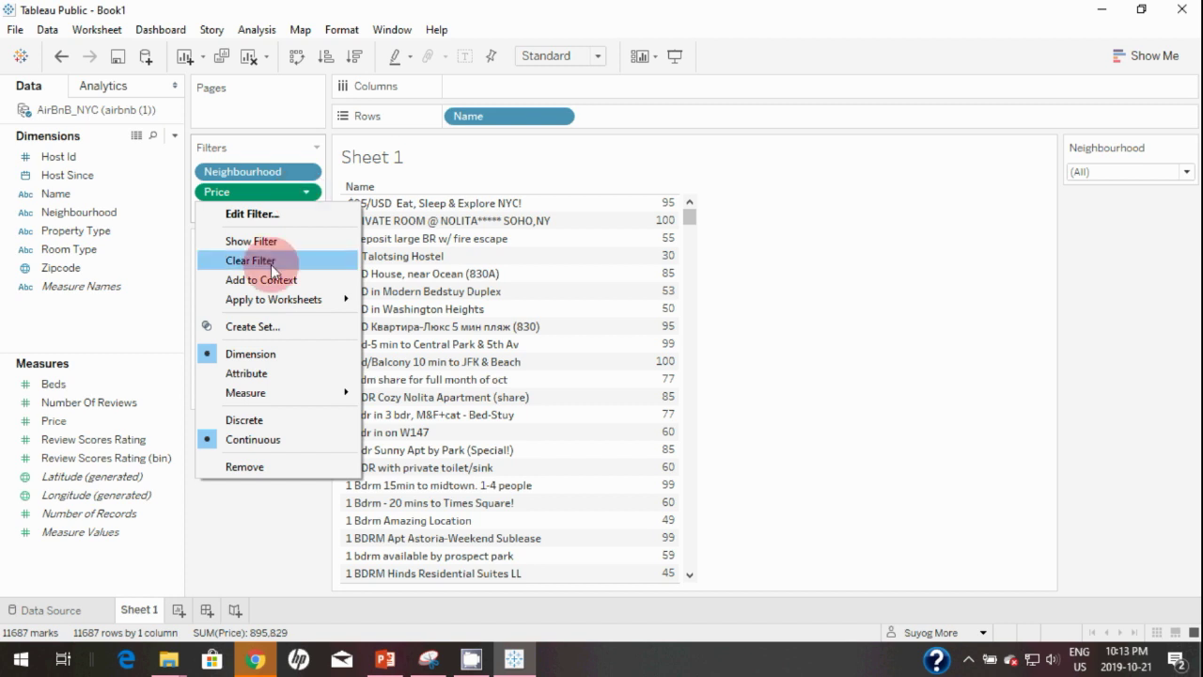
{"action": "left_click", "coordinate": [272, 243]}
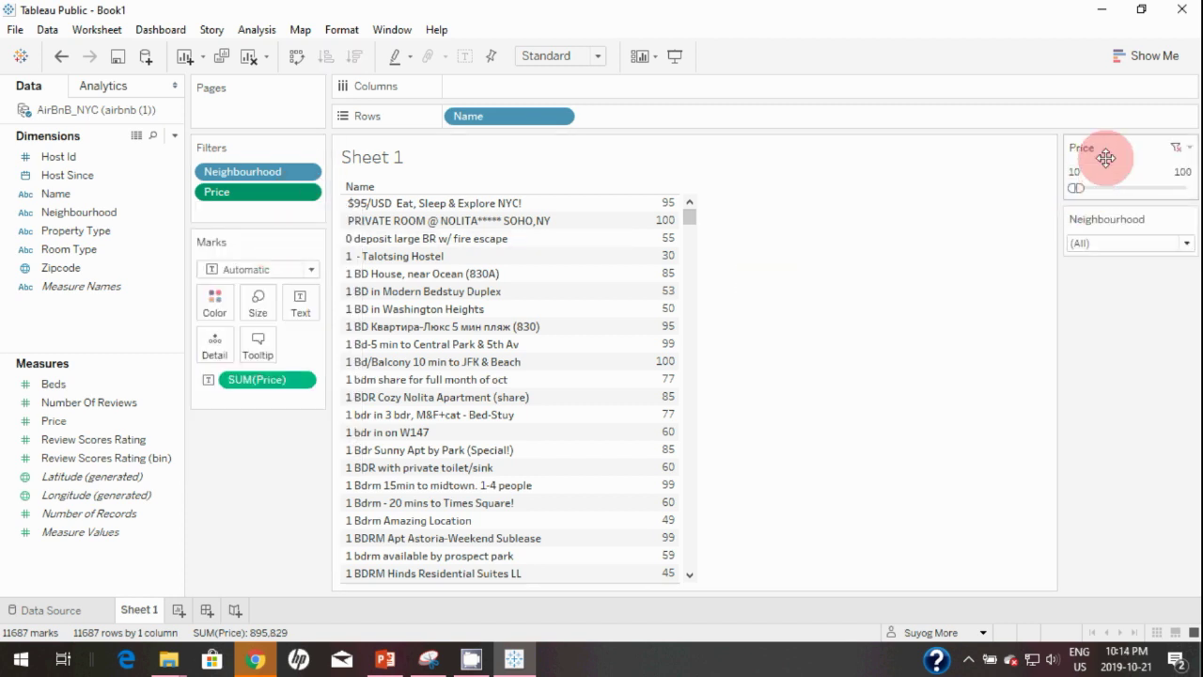
{"action": "left_click_drag", "start_coordinate": [1081, 185], "coordinate": [999, 255]}
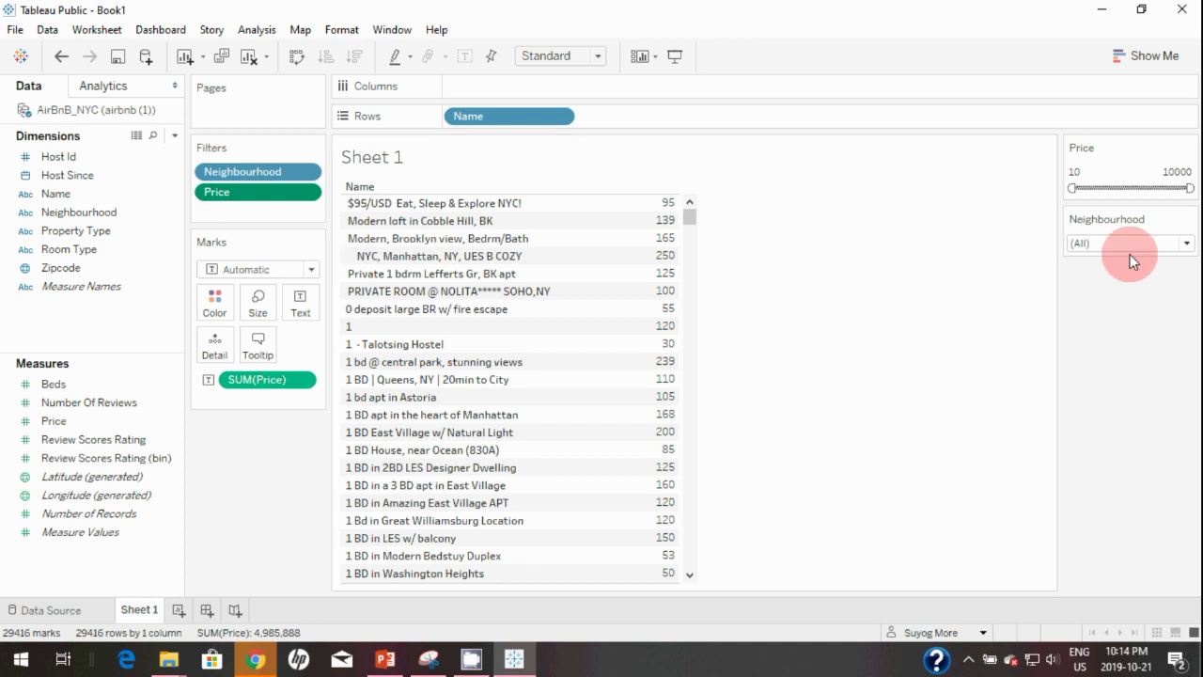
{"action": "left_click_drag", "start_coordinate": [1072, 187], "coordinate": [1173, 187]}
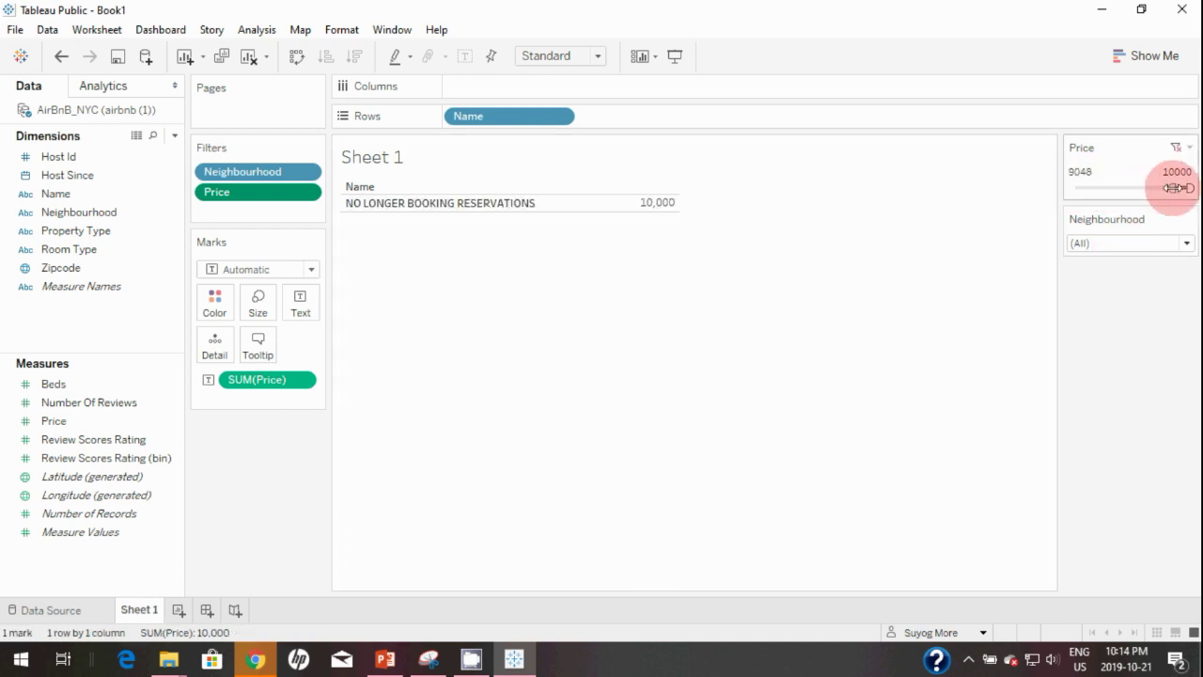
{"action": "mouse_move", "coordinate": [661, 213]}
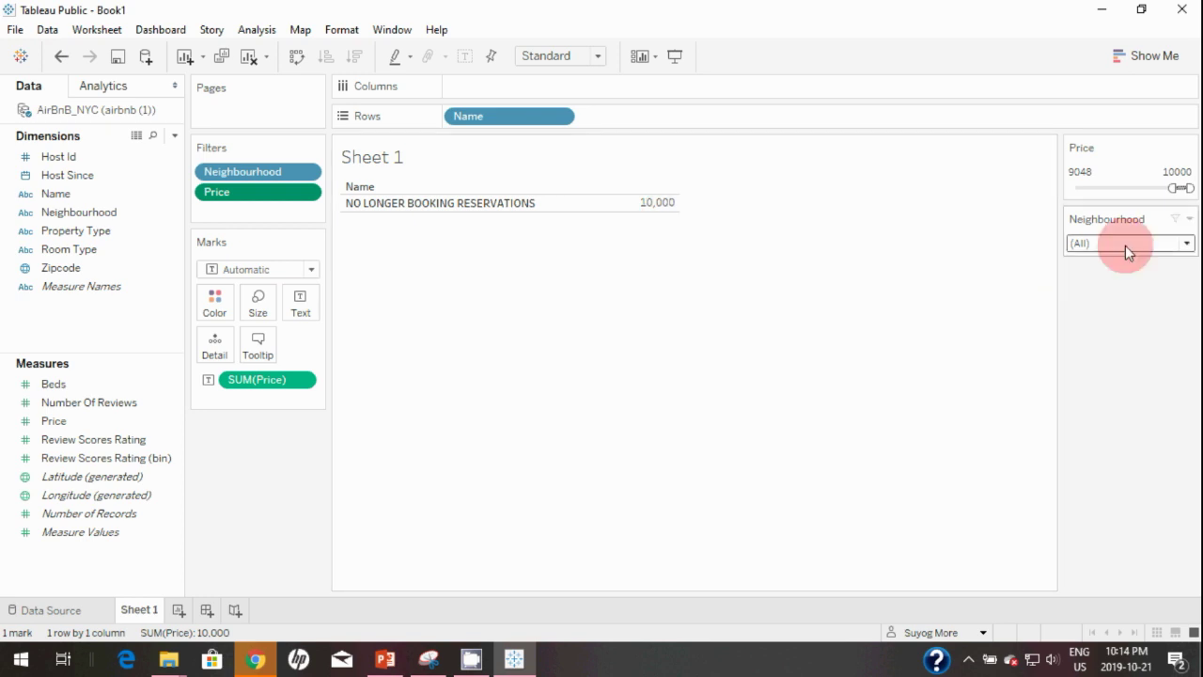
{"action": "left_click", "coordinate": [1191, 147]}
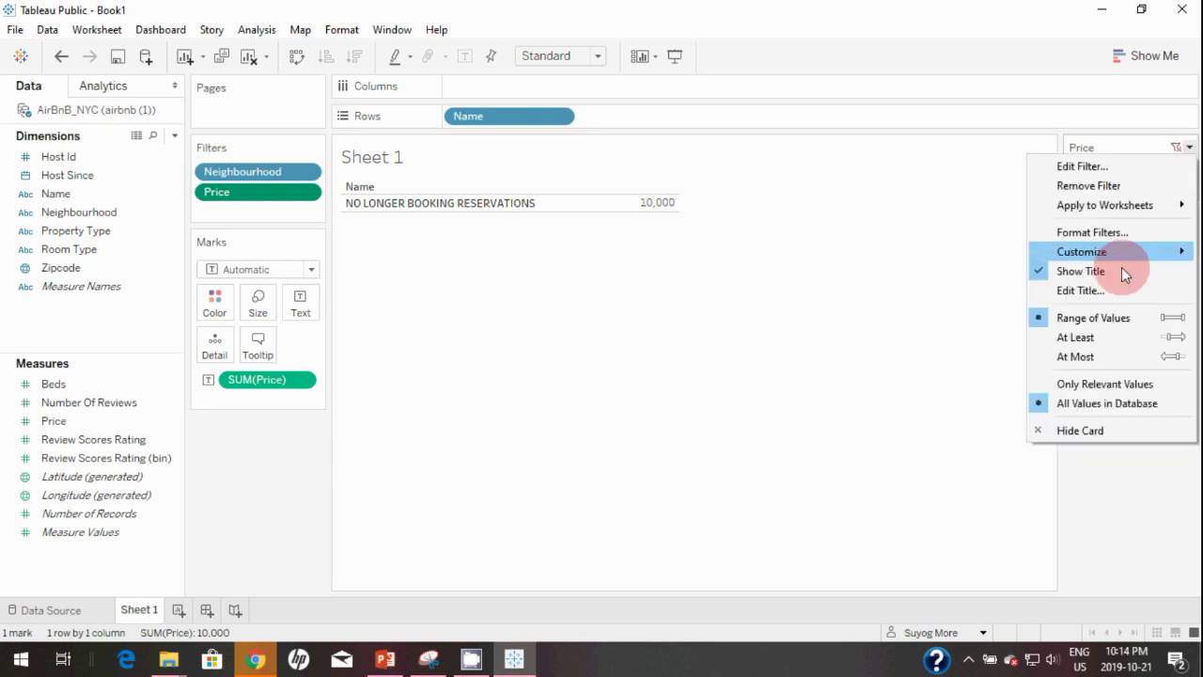
{"action": "left_click", "coordinate": [1112, 355]}
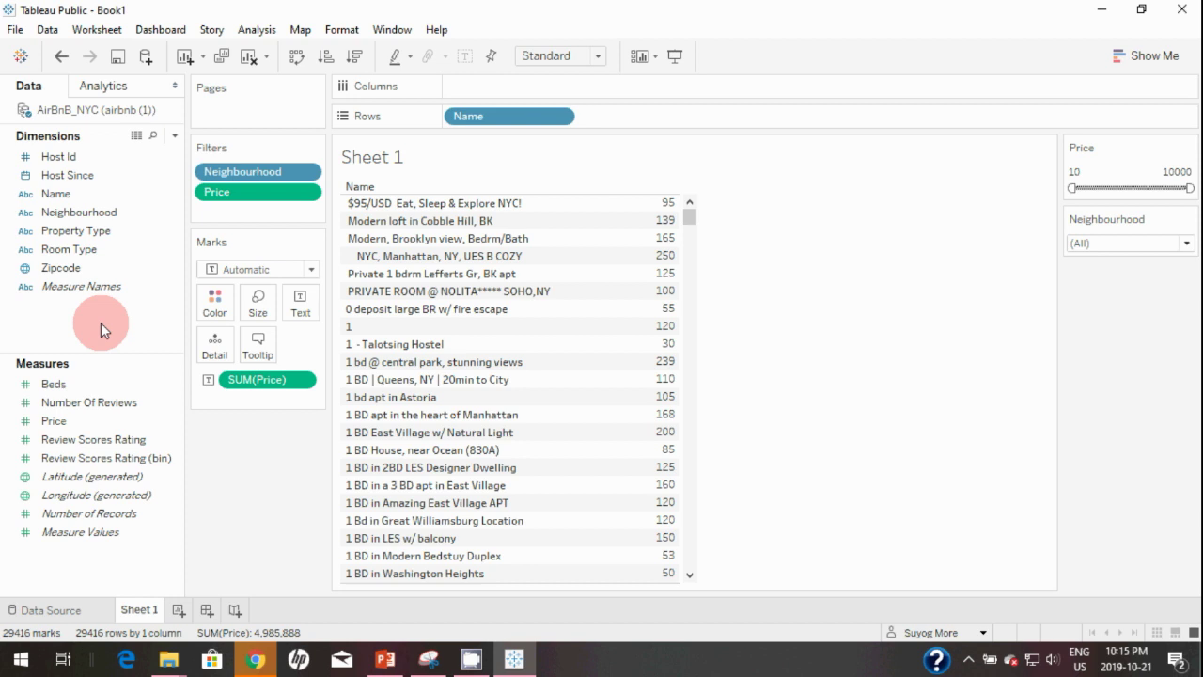
Filter Host Since by Month-Year keeping all 88 months, then add Host Since to Filters again
{"action": "left_click", "coordinate": [79, 178]}
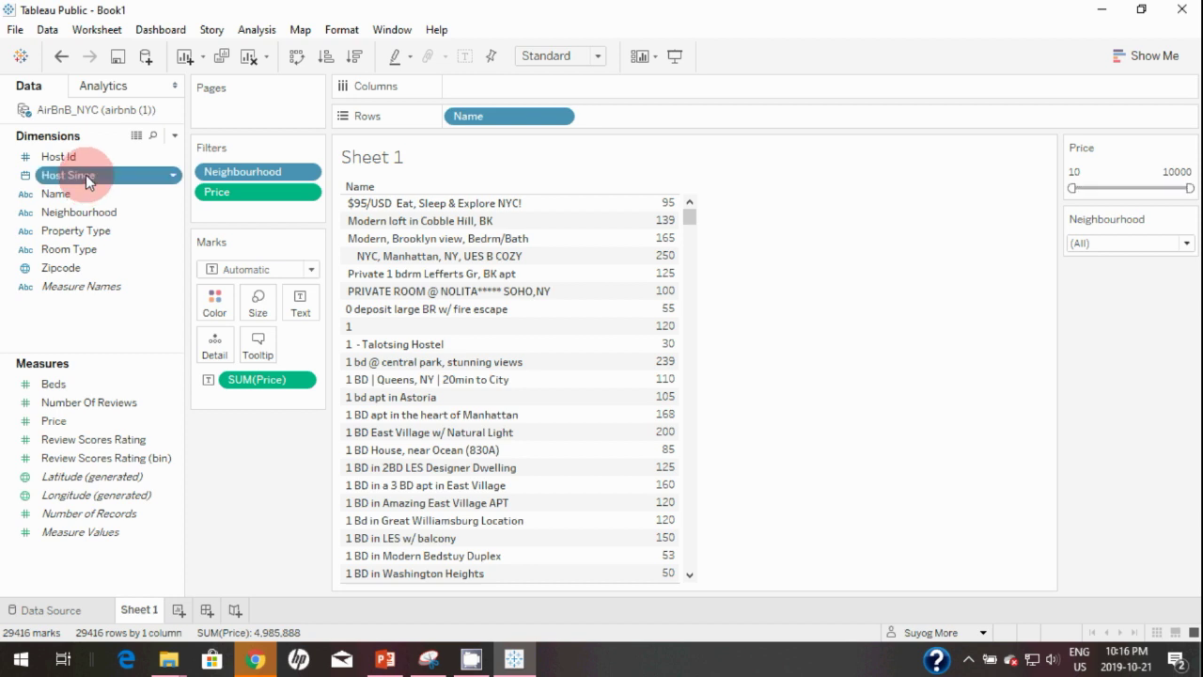
{"action": "left_click_drag", "start_coordinate": [86, 175], "coordinate": [246, 214]}
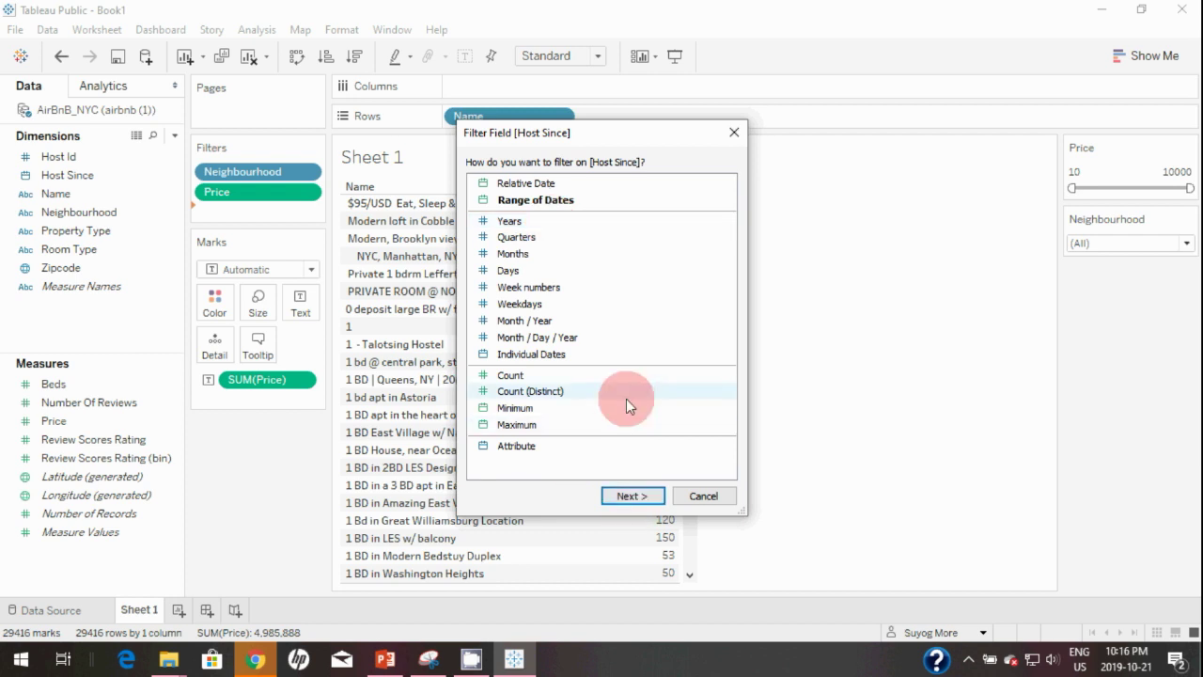
{"action": "left_click", "coordinate": [543, 324]}
{"action": "left_click", "coordinate": [621, 494]}
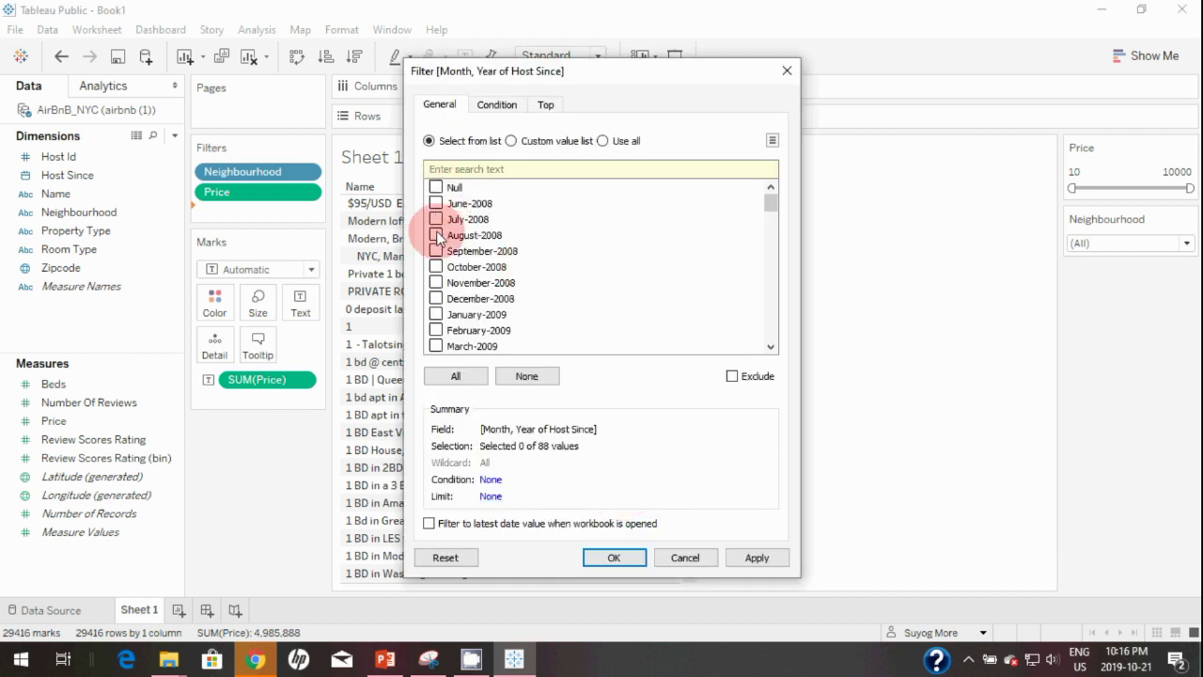
{"action": "mouse_move", "coordinate": [769, 208]}
{"action": "left_mouse_down"}
{"action": "mouse_move", "coordinate": [773, 285]}
{"action": "mouse_move", "coordinate": [770, 201]}
{"action": "left_mouse_up"}
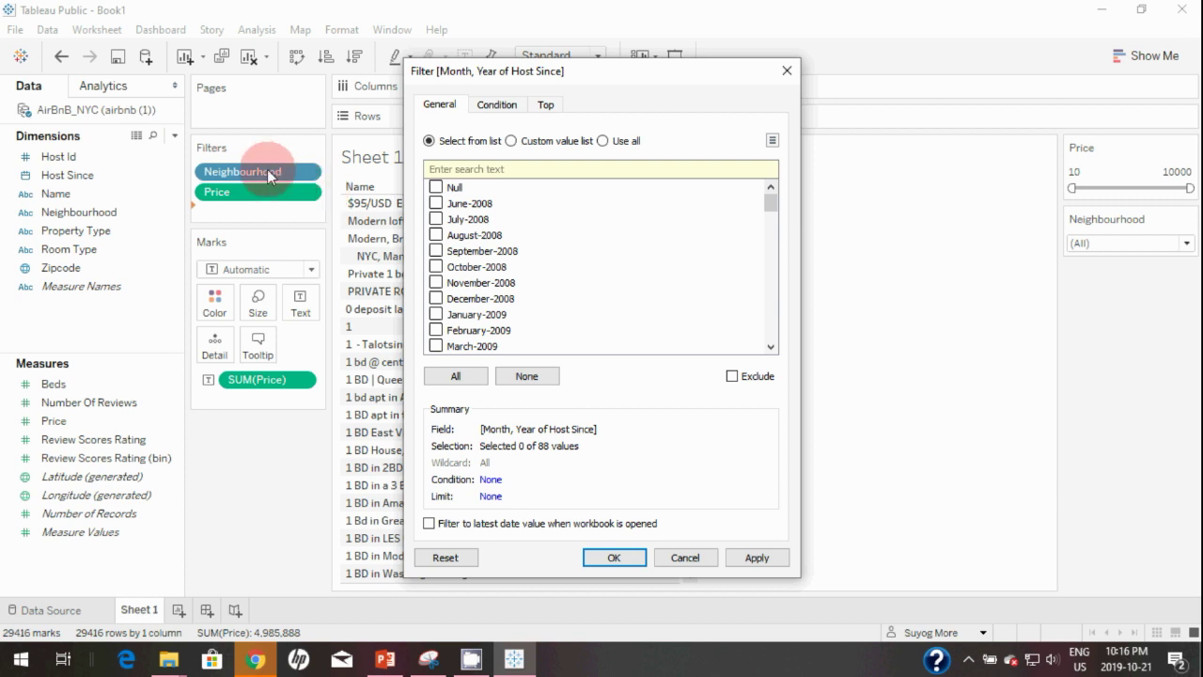
{"action": "left_click", "coordinate": [462, 379]}
{"action": "left_click", "coordinate": [757, 557]}
{"action": "left_click", "coordinate": [614, 558]}
{"action": "left_click_drag", "start_coordinate": [68, 184], "coordinate": [229, 236]}
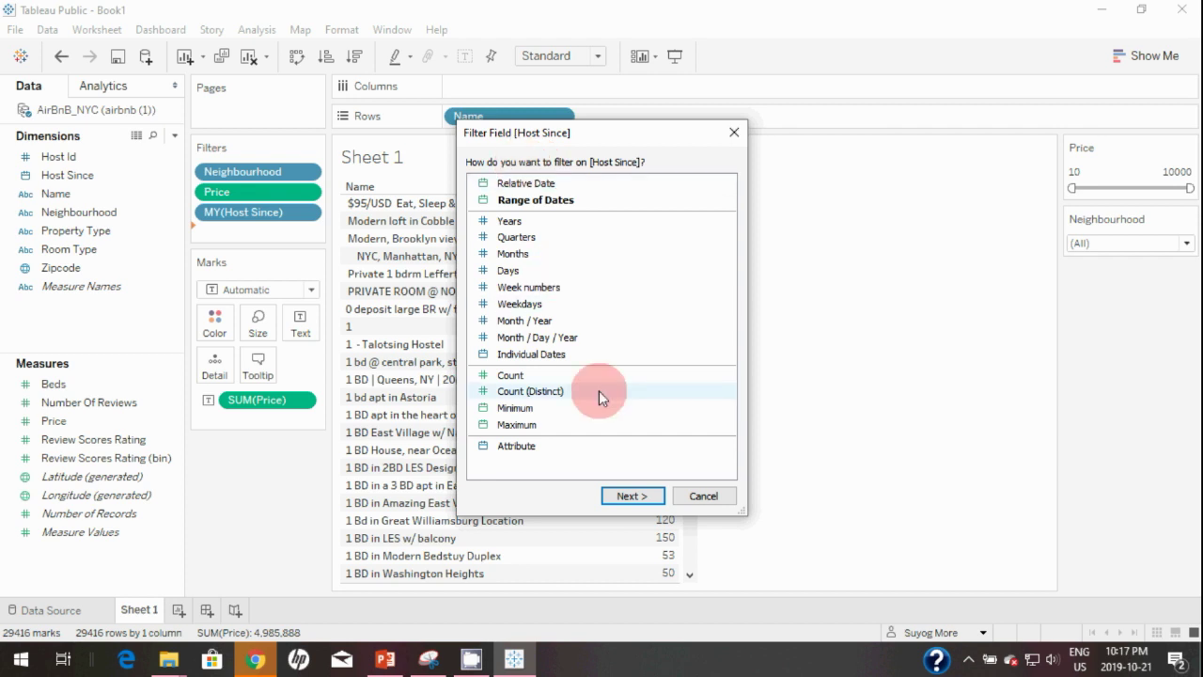
Set the Host Since filter to relative dates, last 3 months (2019-08-01 to 2019-10-31), and apply
{"action": "left_click", "coordinate": [645, 502]}
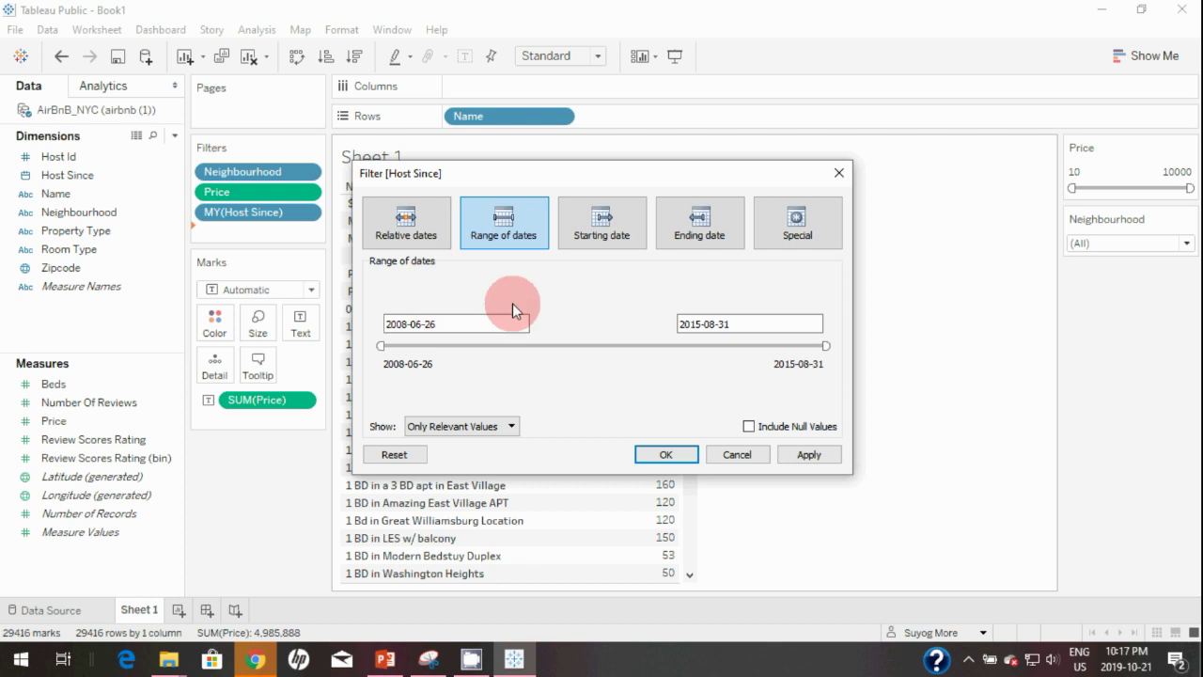
{"action": "left_click", "coordinate": [456, 326]}
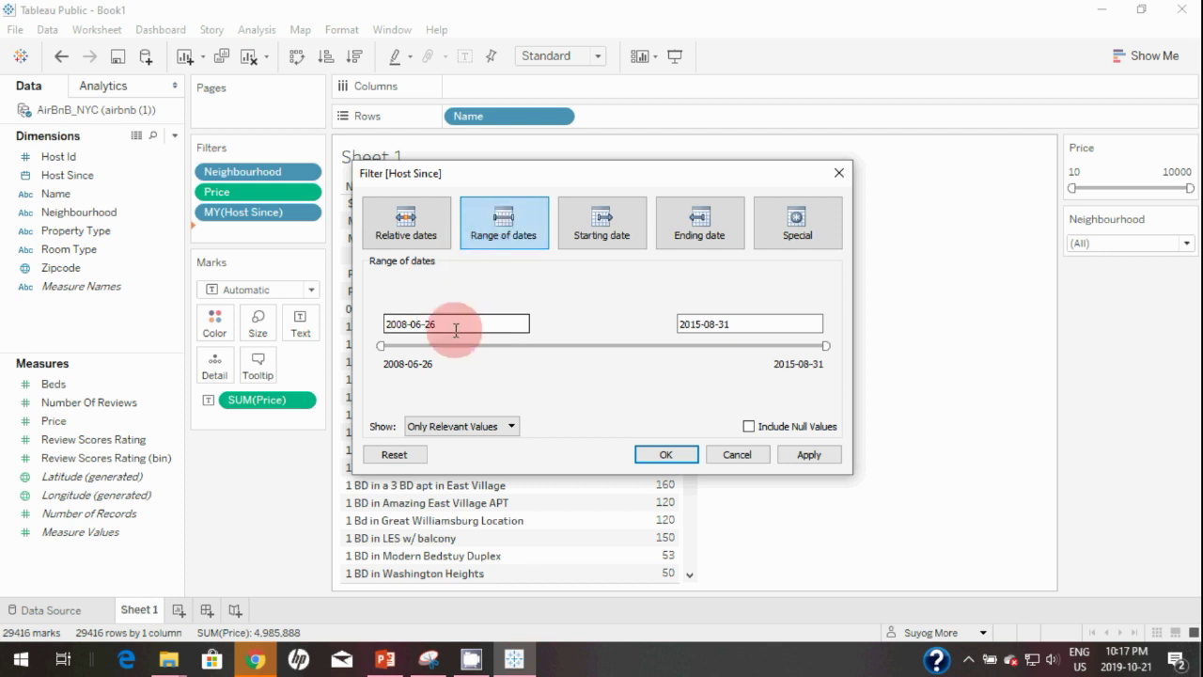
{"action": "left_click", "coordinate": [410, 225]}
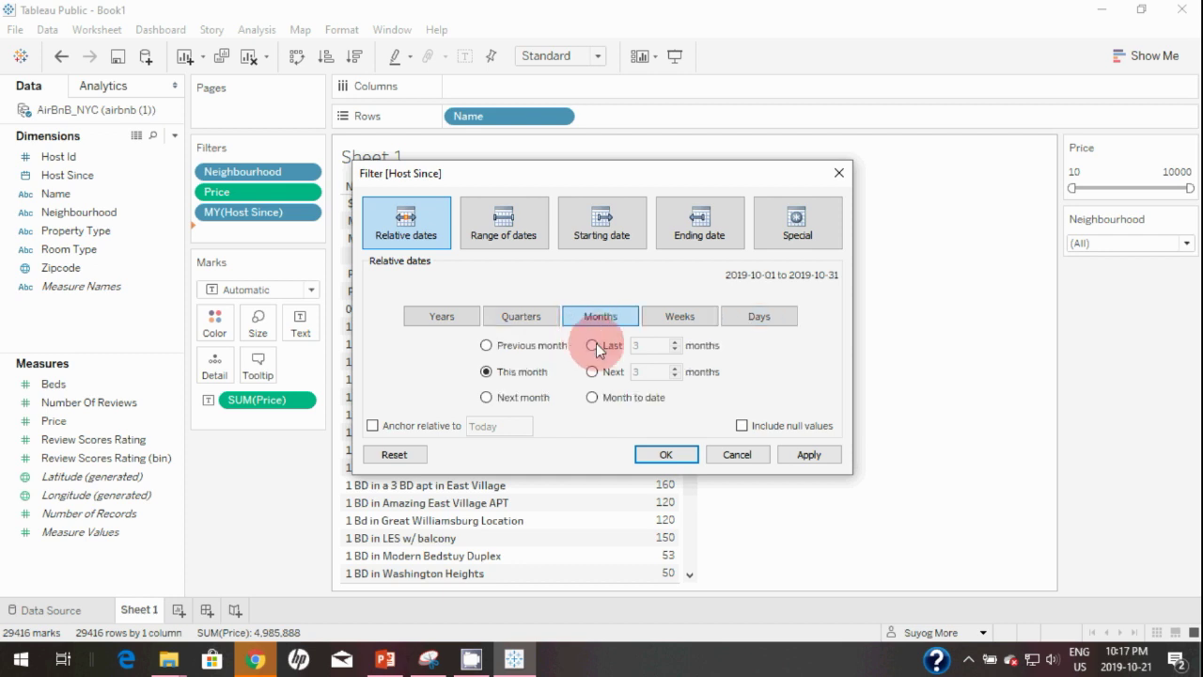
{"action": "left_click", "coordinate": [594, 345]}
{"action": "left_click", "coordinate": [601, 222]}
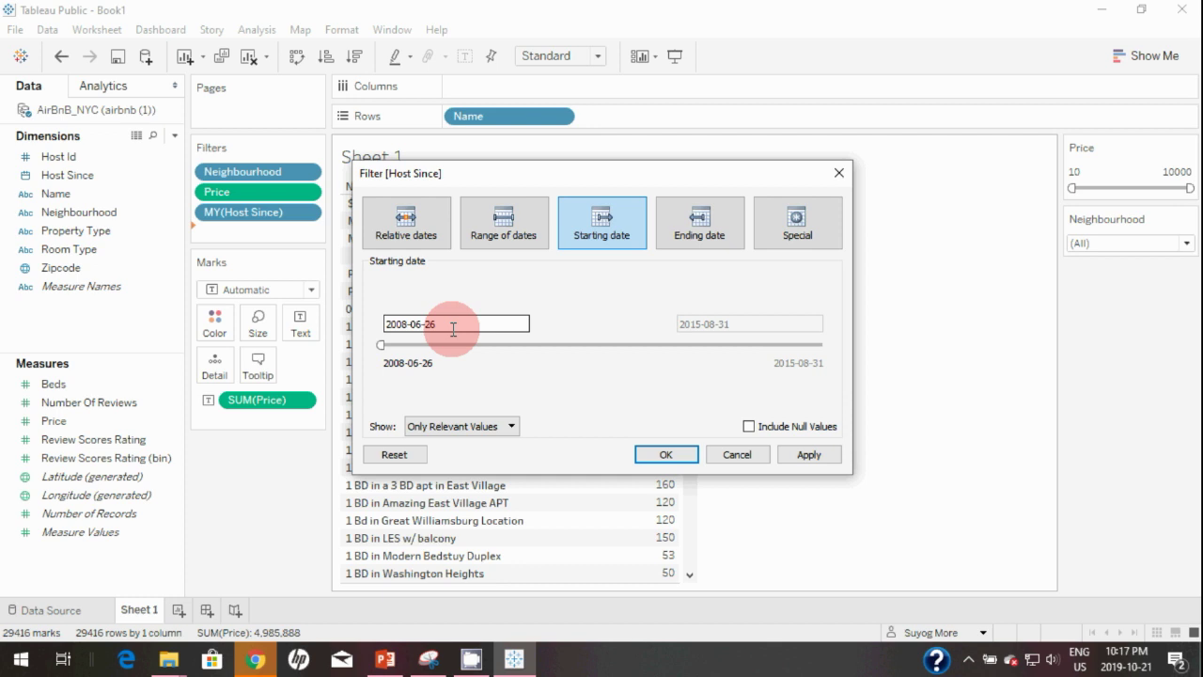
{"action": "left_click", "coordinate": [700, 226]}
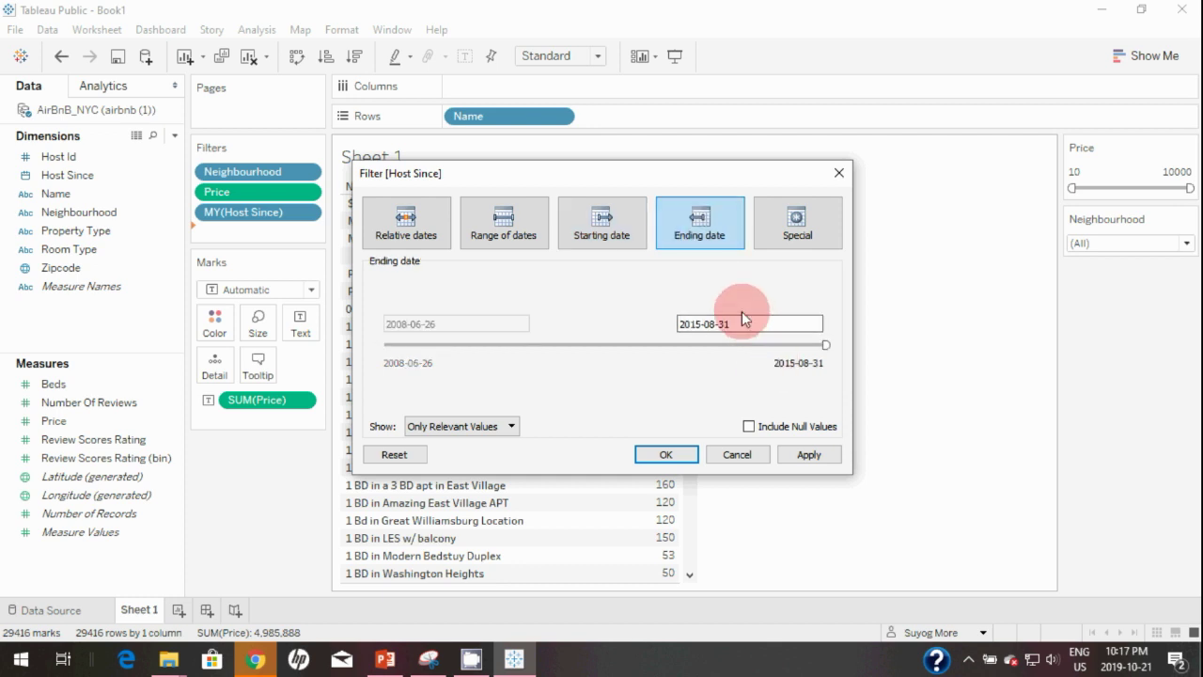
{"action": "left_click", "coordinate": [404, 225]}
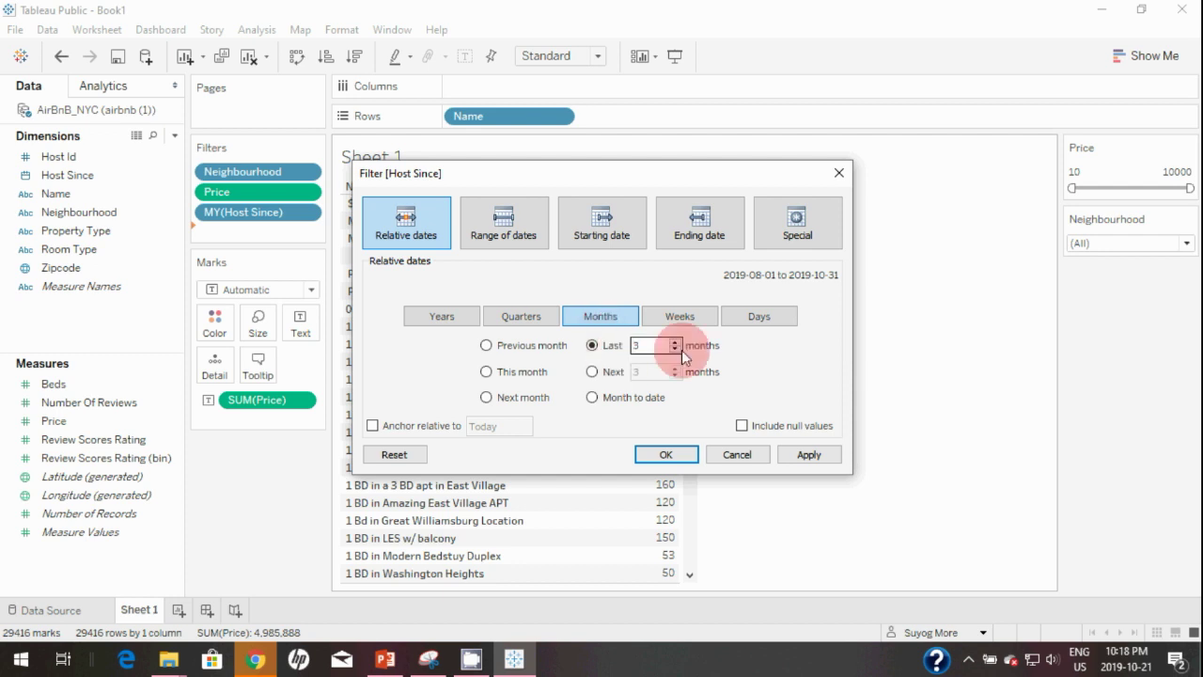
{"action": "left_click", "coordinate": [815, 462]}
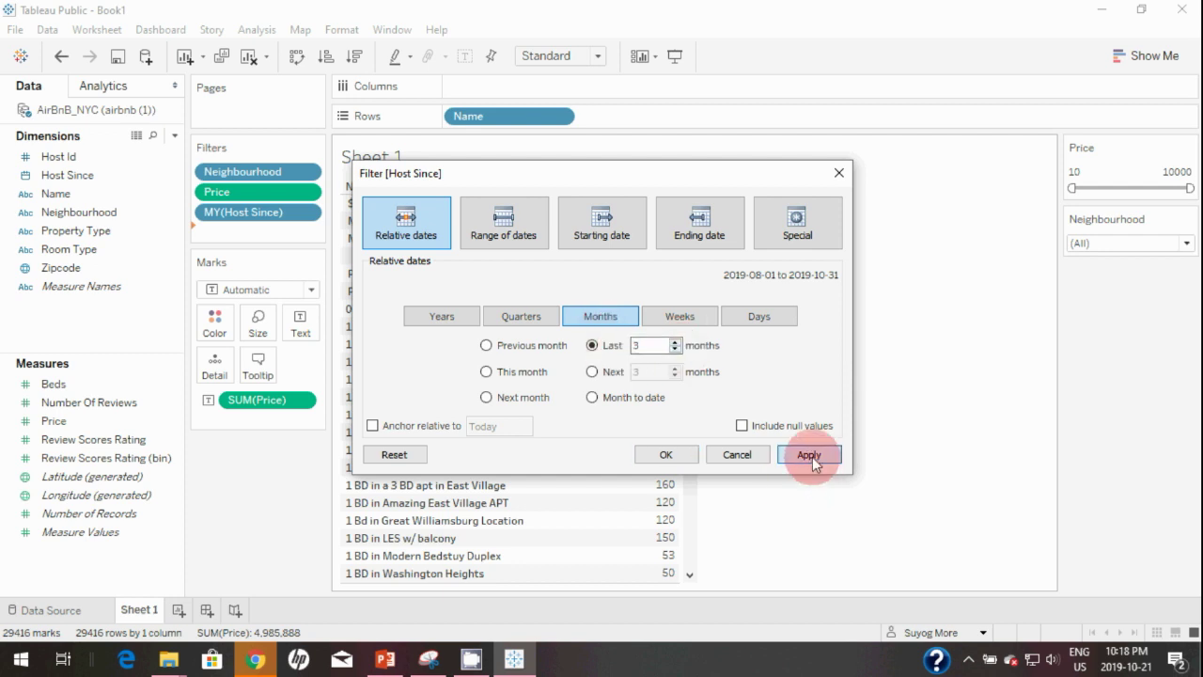
{"action": "left_click", "coordinate": [669, 454]}
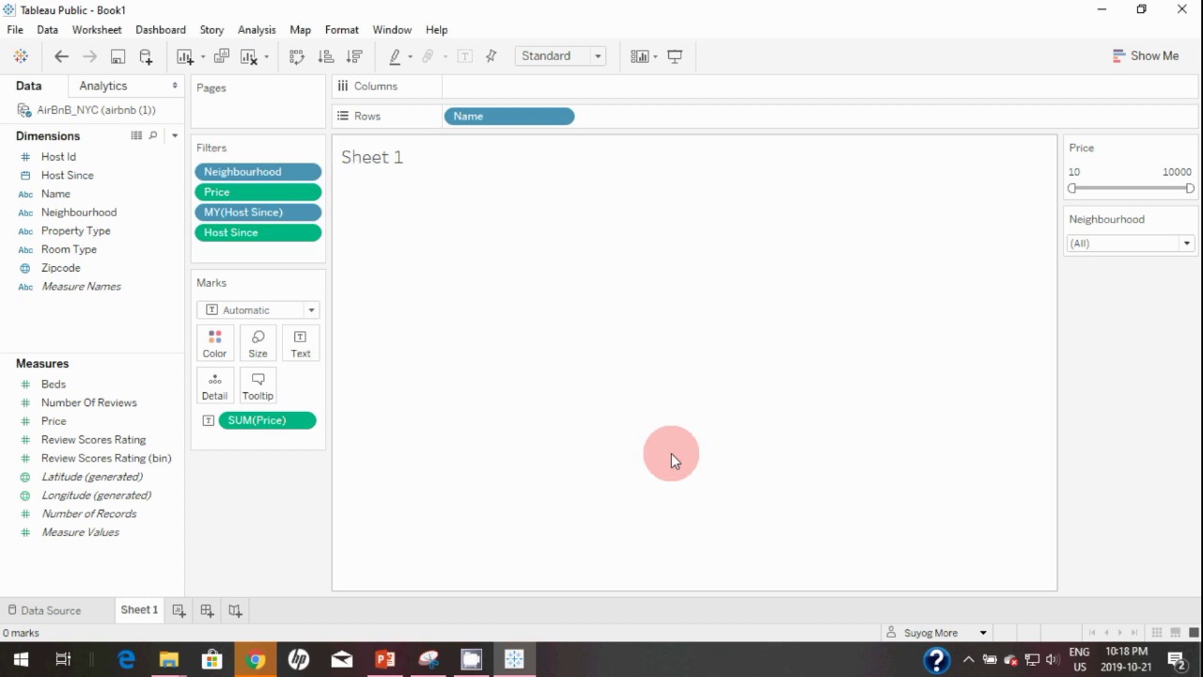
Display both the Host Since and MY(Host Since) filter cards beside Sheet 1
{"action": "left_click", "coordinate": [311, 233]}
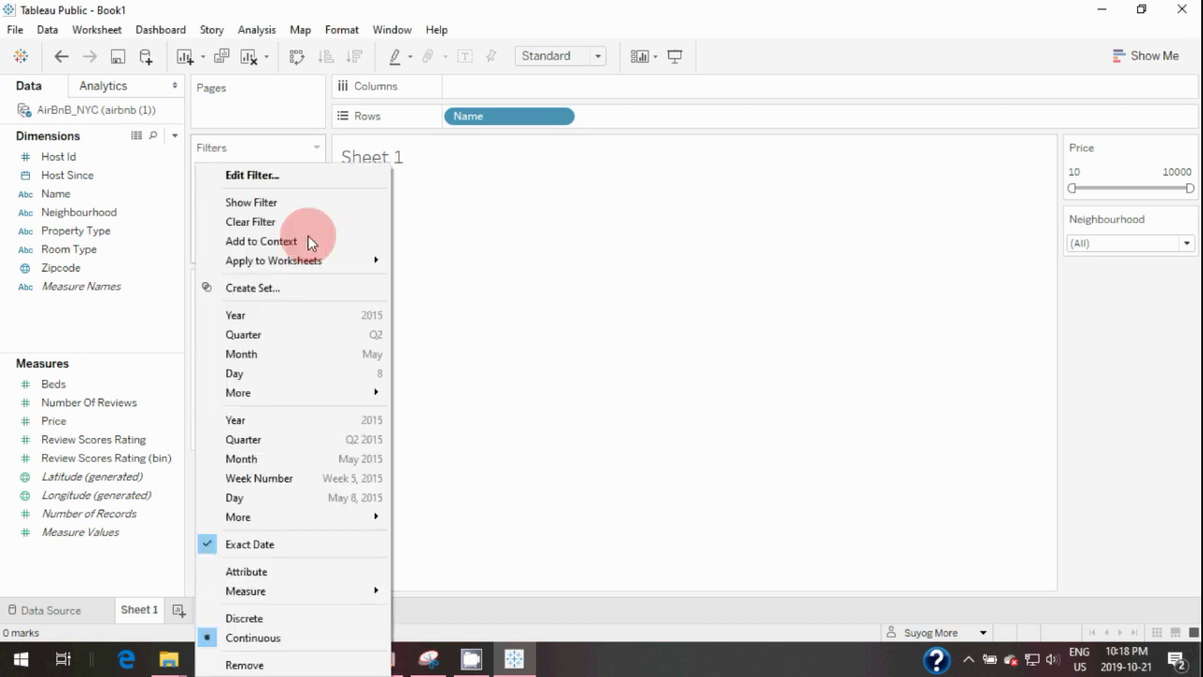
{"action": "left_click", "coordinate": [302, 203]}
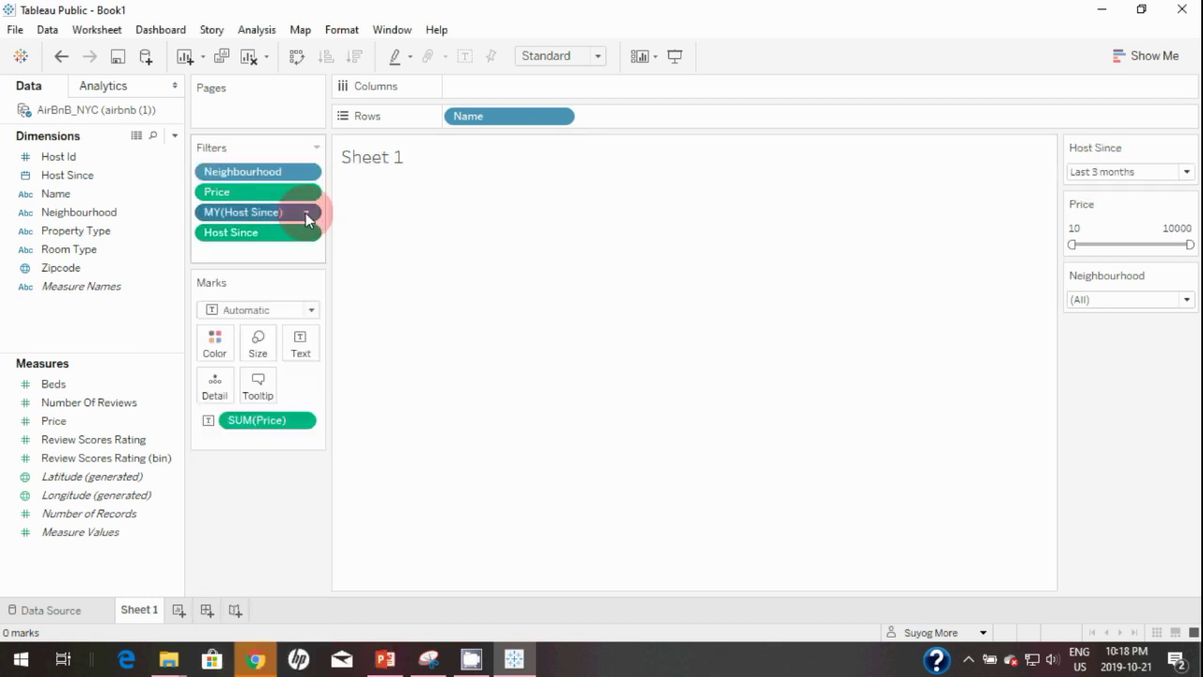
{"action": "left_click", "coordinate": [305, 212]}
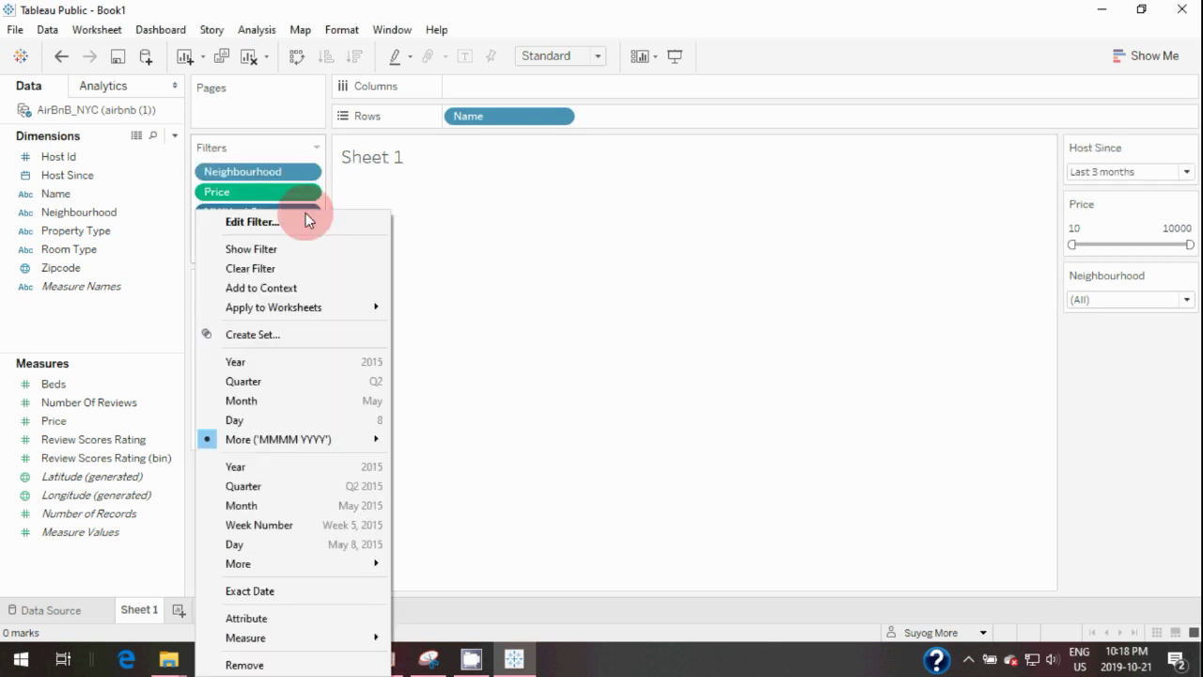
{"action": "left_click", "coordinate": [294, 263]}
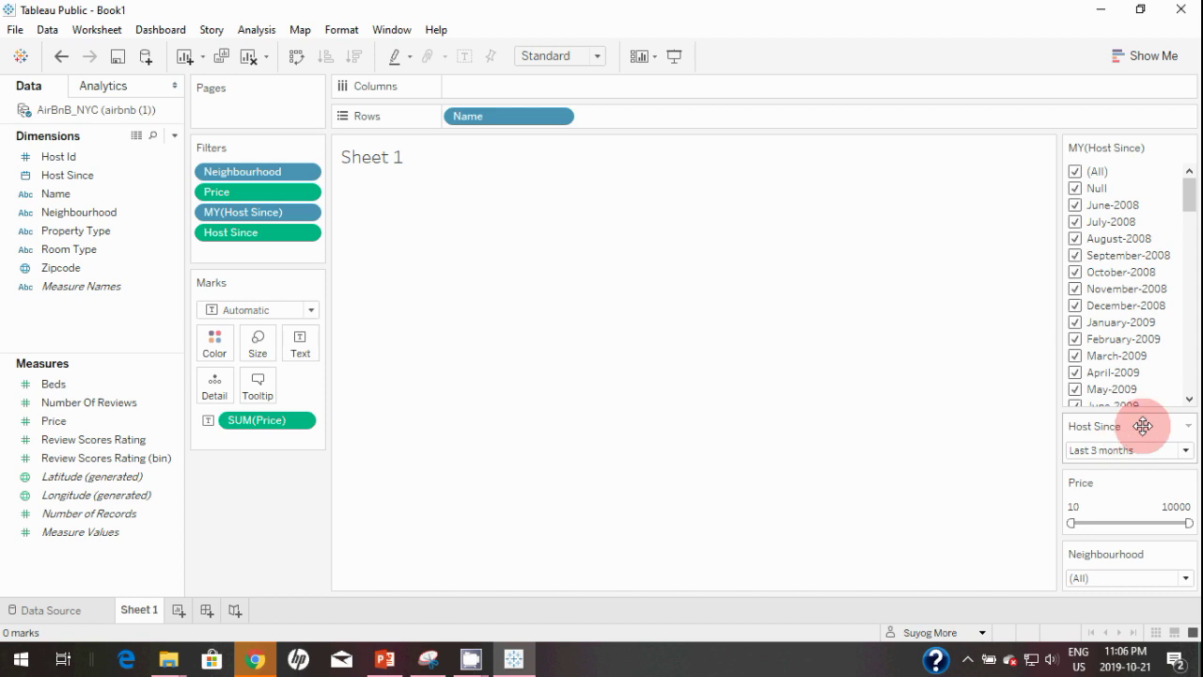
{"action": "left_click_drag", "start_coordinate": [1190, 193], "coordinate": [1182, 411]}
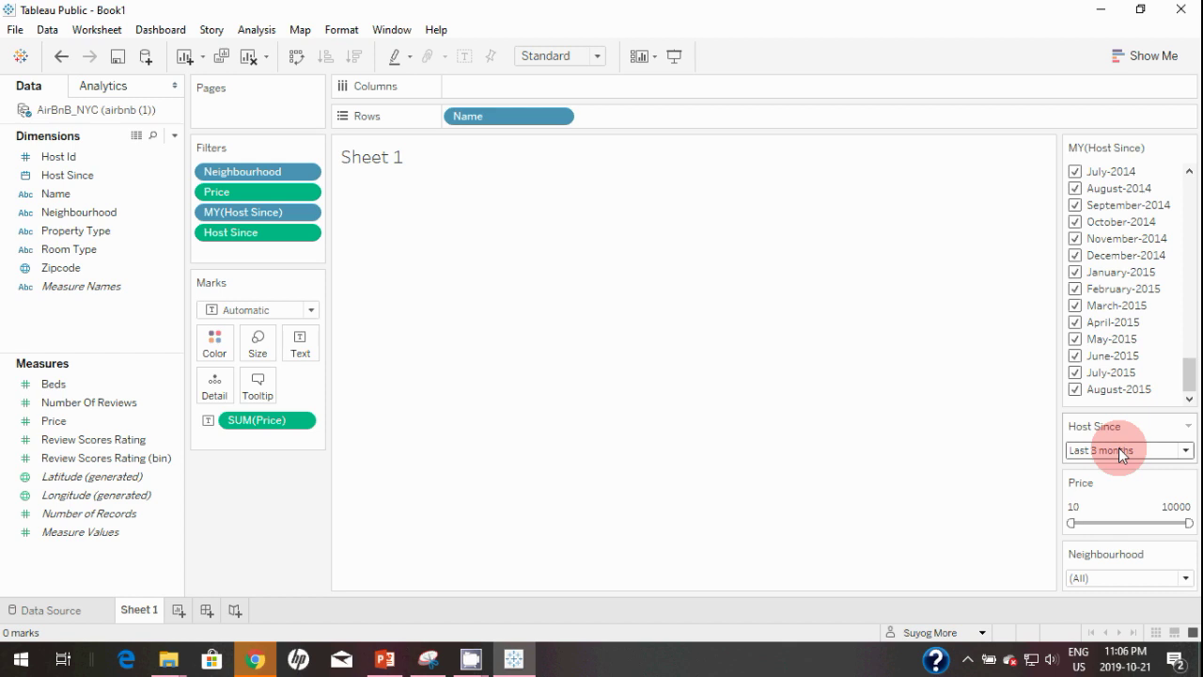
{"action": "mouse_move", "coordinate": [1127, 670]}
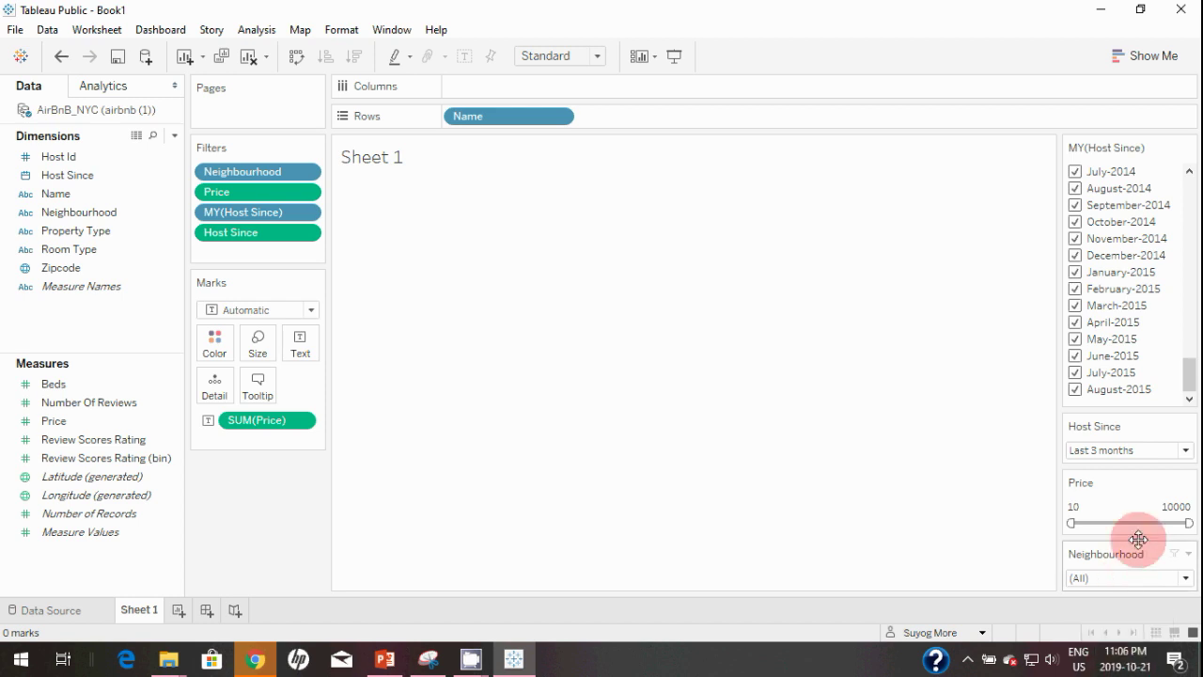
Change the Host Since card's relative range to the last 5 years, leaving 5039 marks
{"action": "left_click", "coordinate": [1186, 452]}
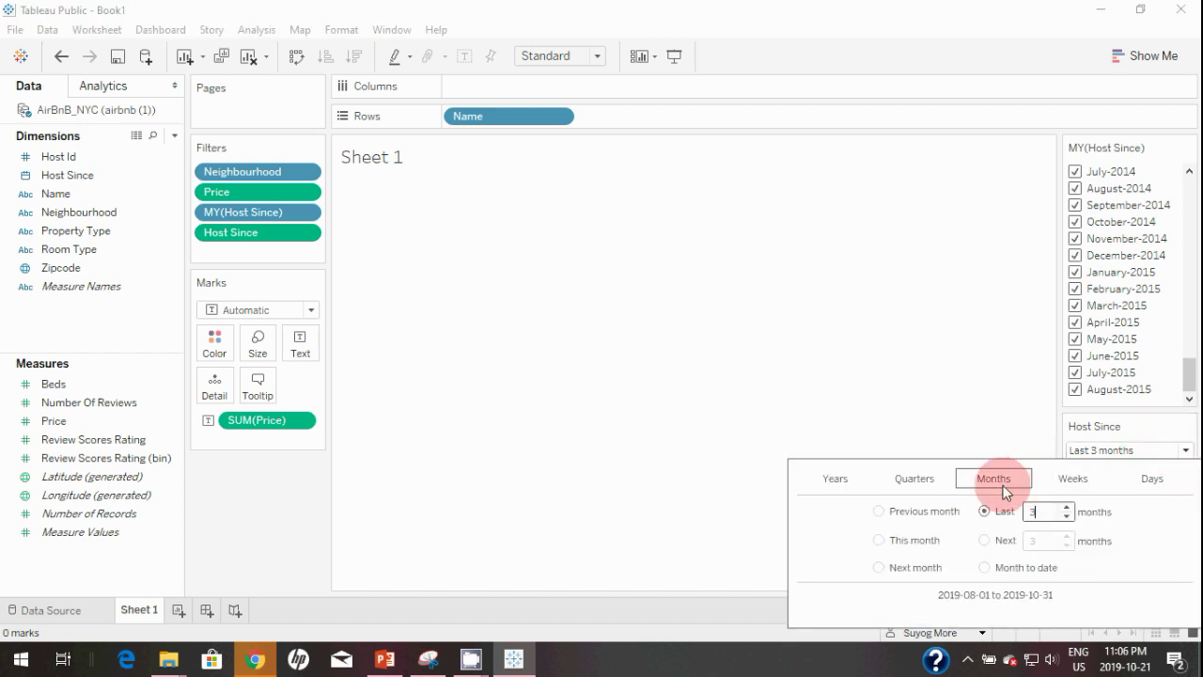
{"action": "left_click", "coordinate": [835, 480]}
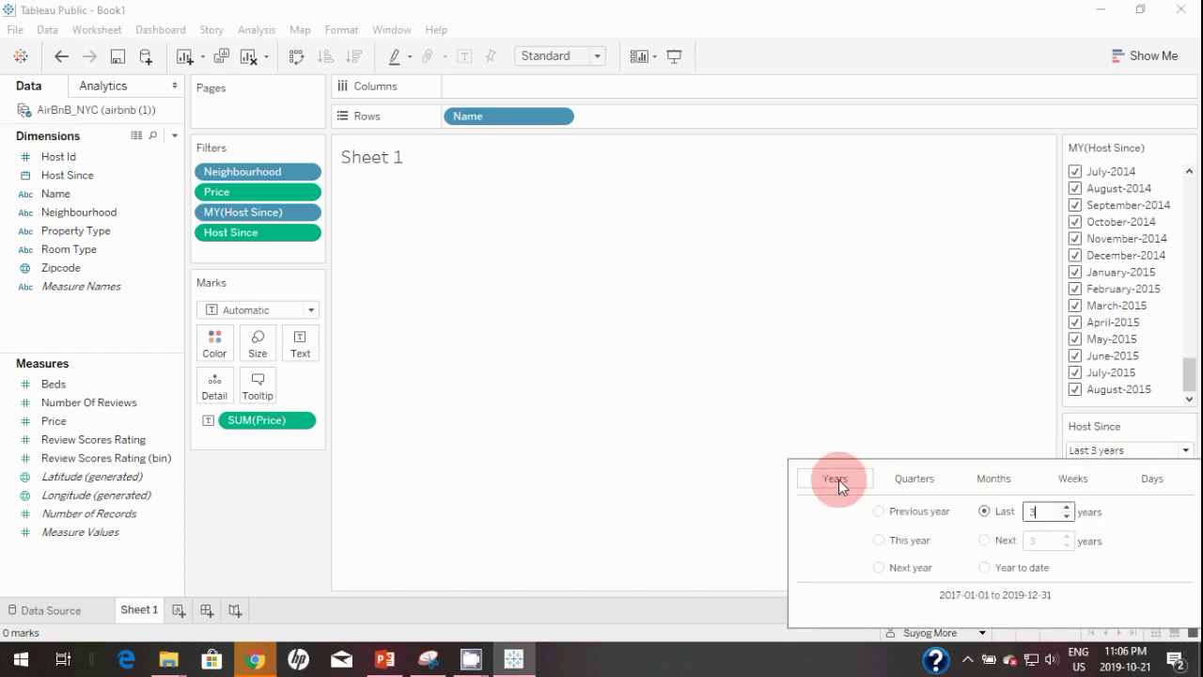
{"action": "left_click", "coordinate": [1004, 511]}
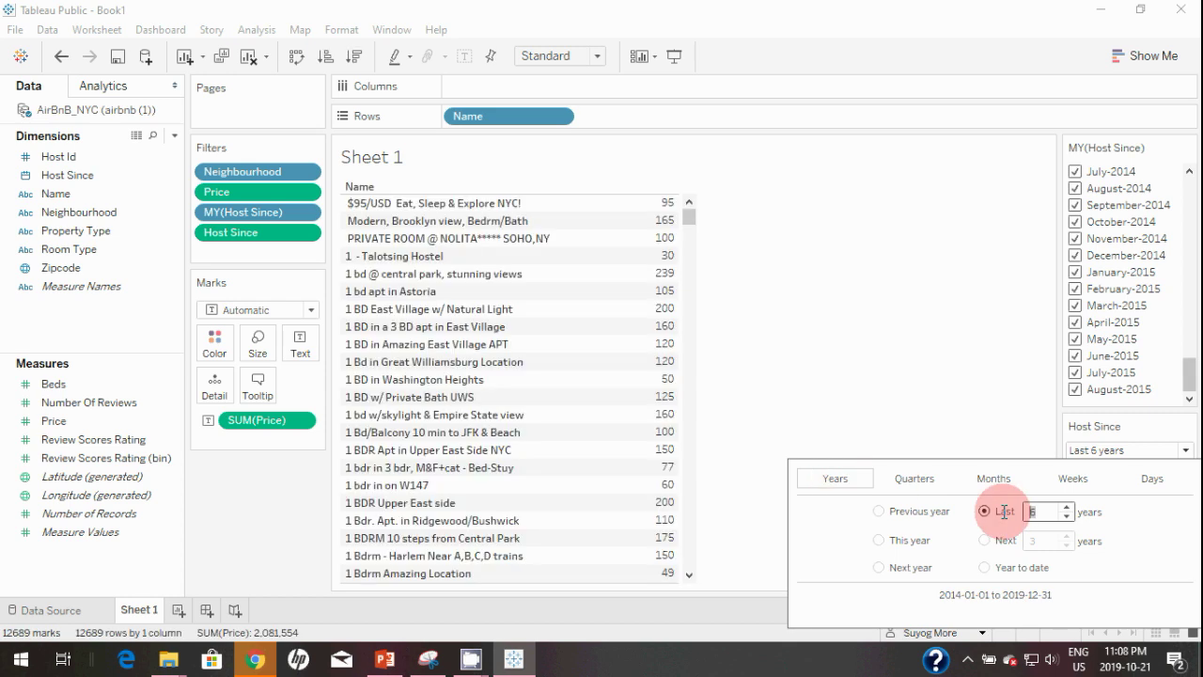
{"action": "type", "text": "5"}
{"action": "left_click", "coordinate": [943, 302]}
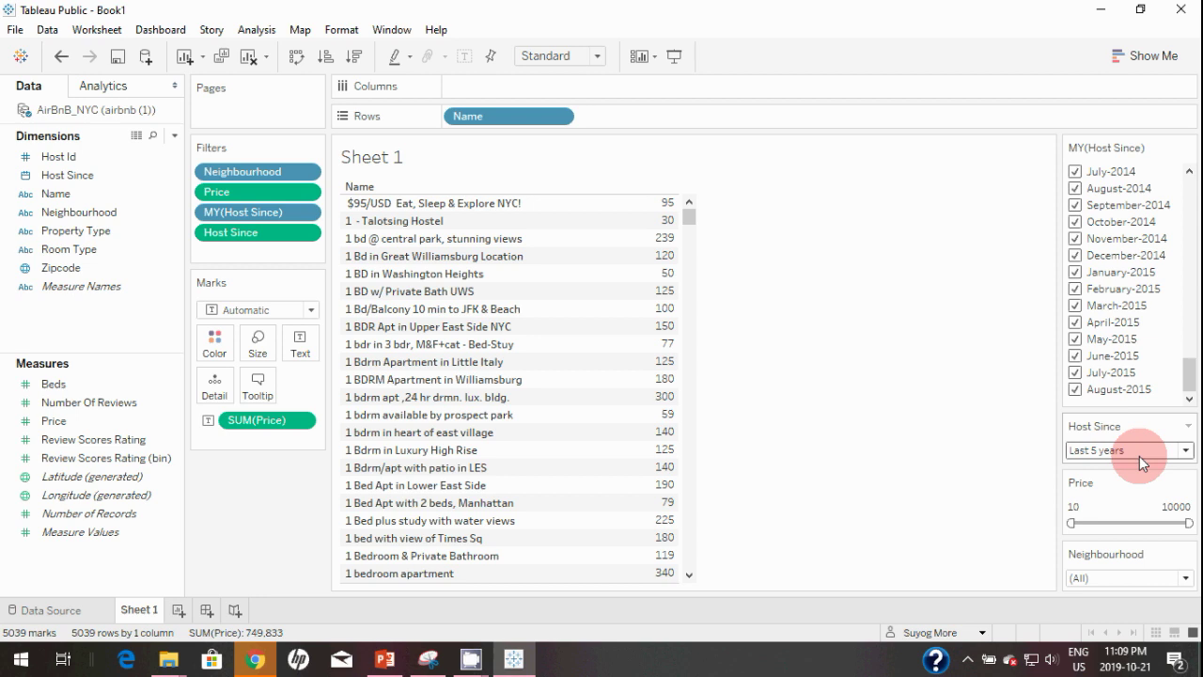
{"action": "left_click_drag", "start_coordinate": [1189, 379], "coordinate": [1192, 419]}
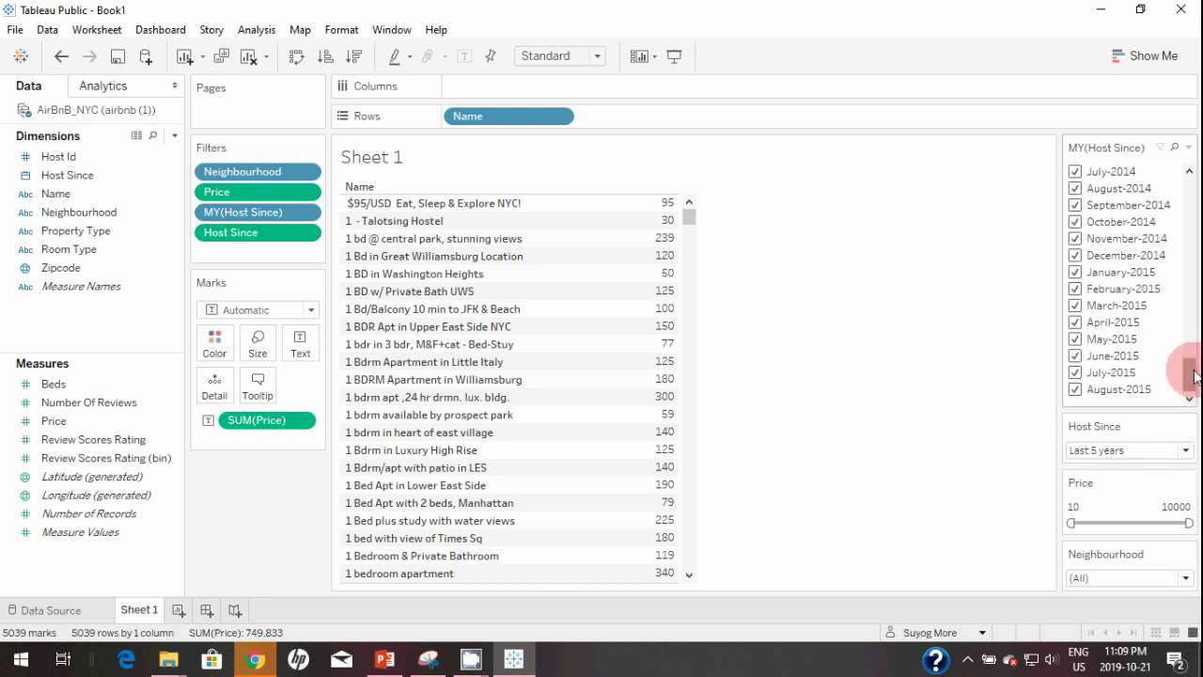
{"action": "left_click_drag", "start_coordinate": [1195, 376], "coordinate": [1196, 183]}
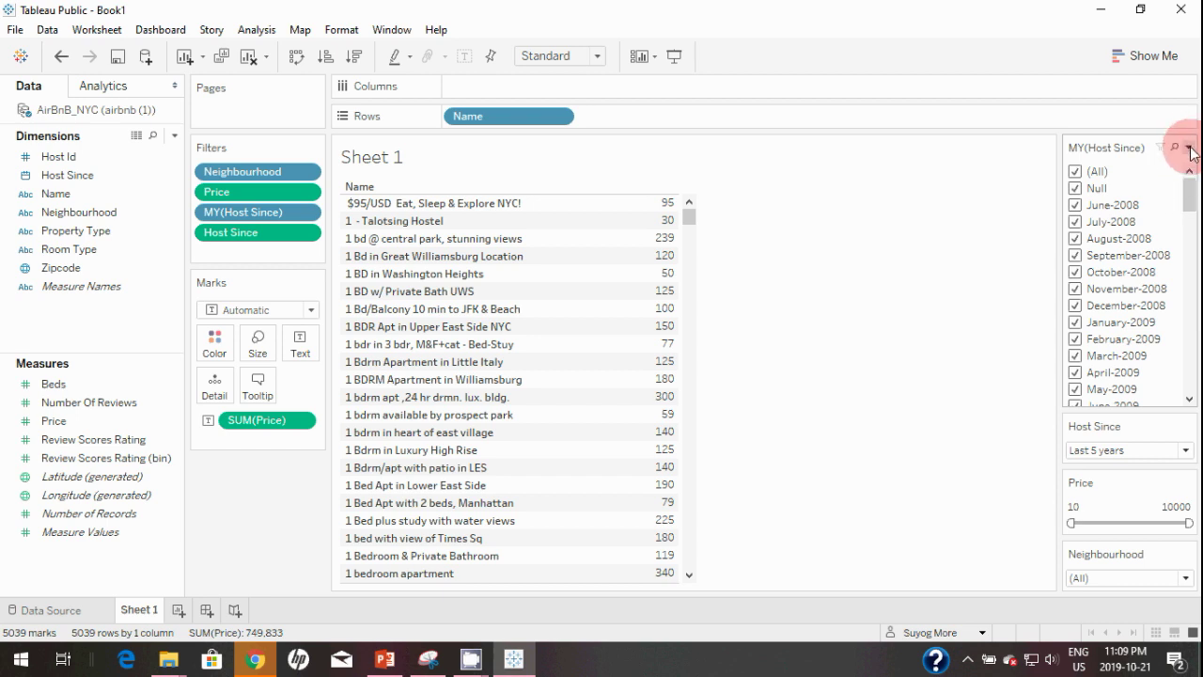
Set the MY(Host Since) card to Only Relevant Values, listing January-2015 through August-2015
{"action": "left_click", "coordinate": [1190, 149]}
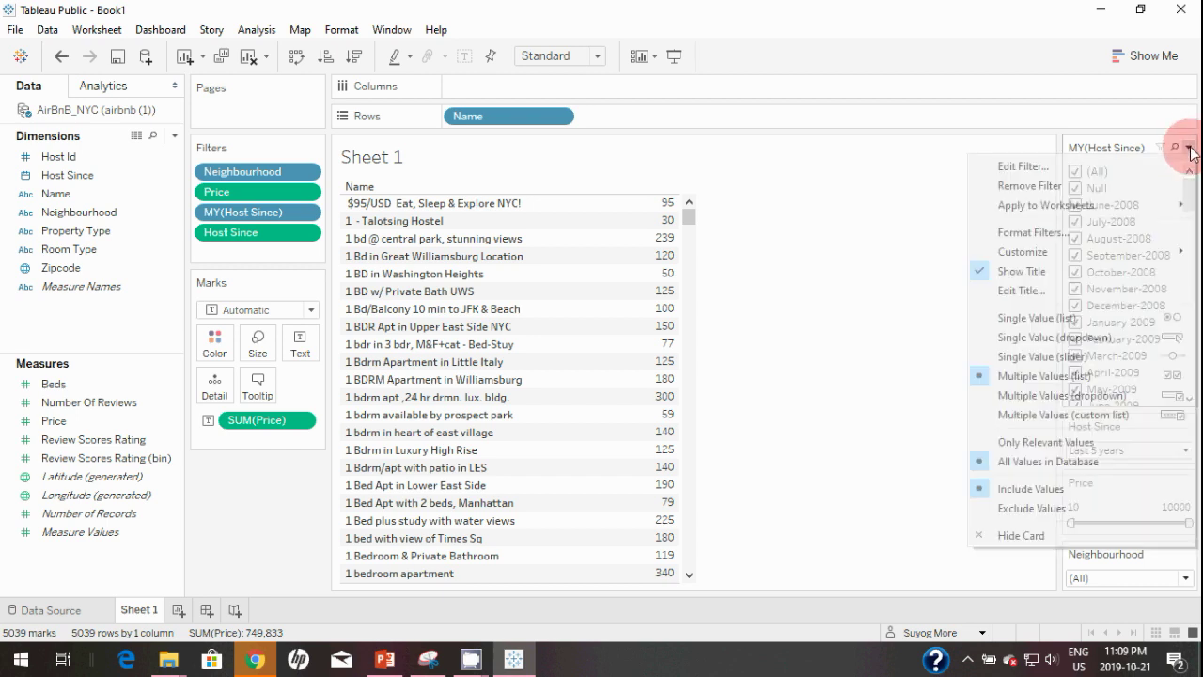
{"action": "left_click", "coordinate": [1034, 444]}
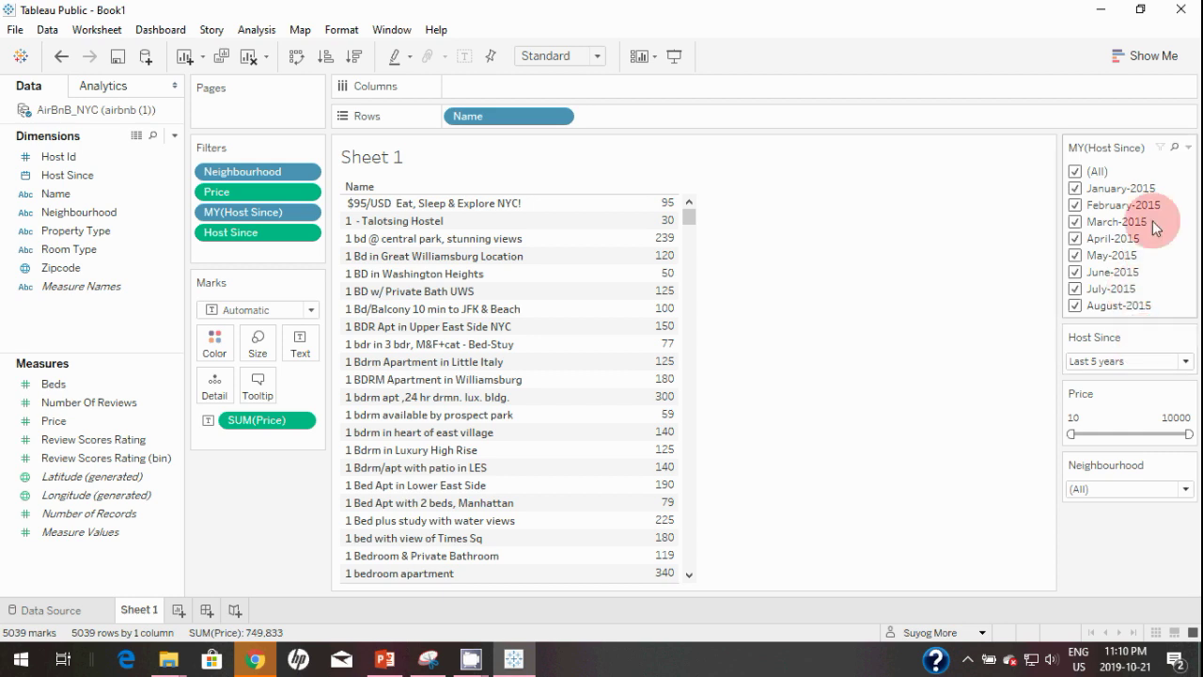
{"action": "left_click", "coordinate": [1189, 147]}
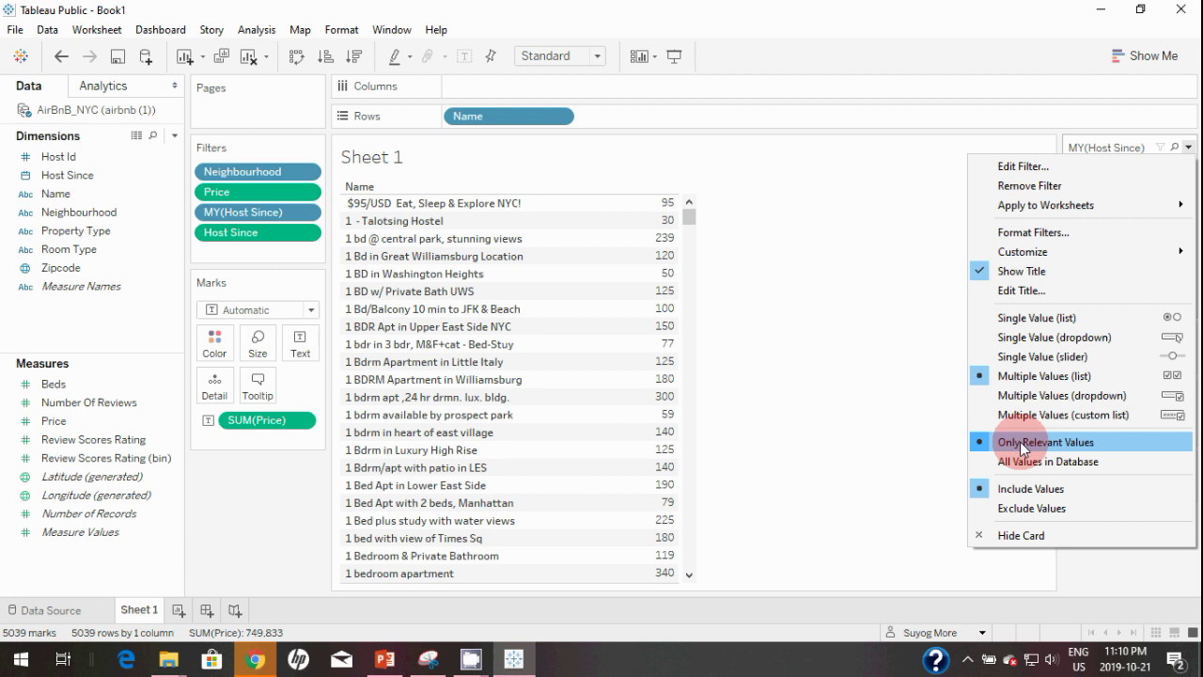
{"action": "left_click", "coordinate": [911, 388]}
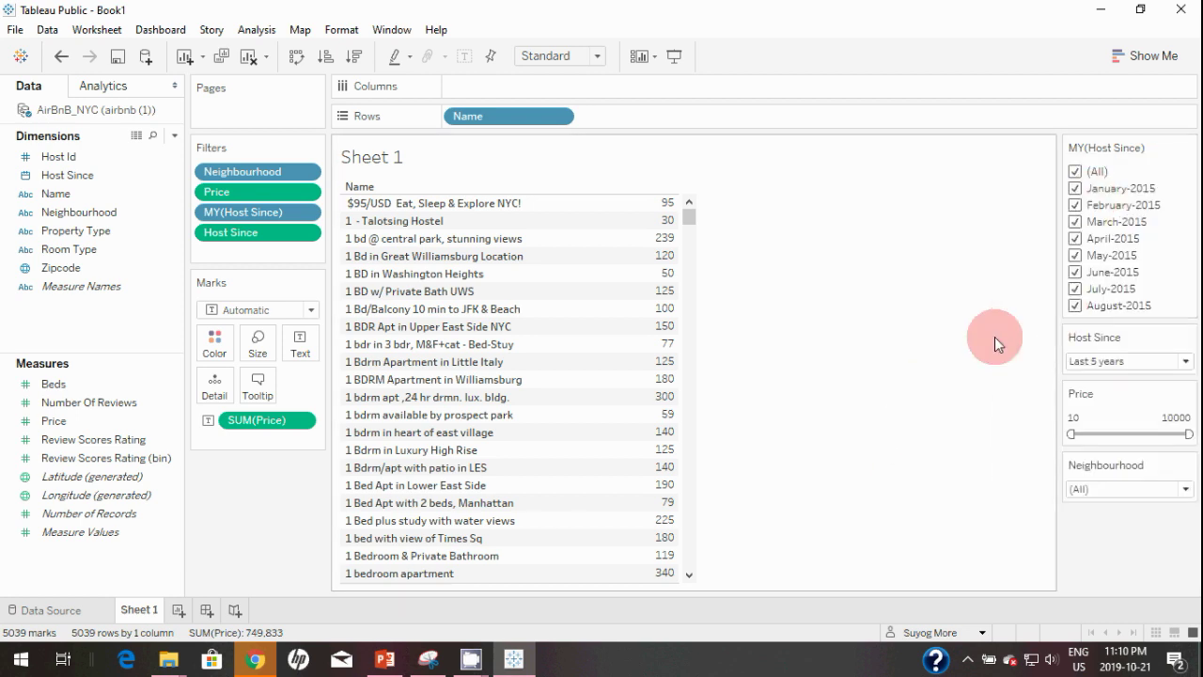